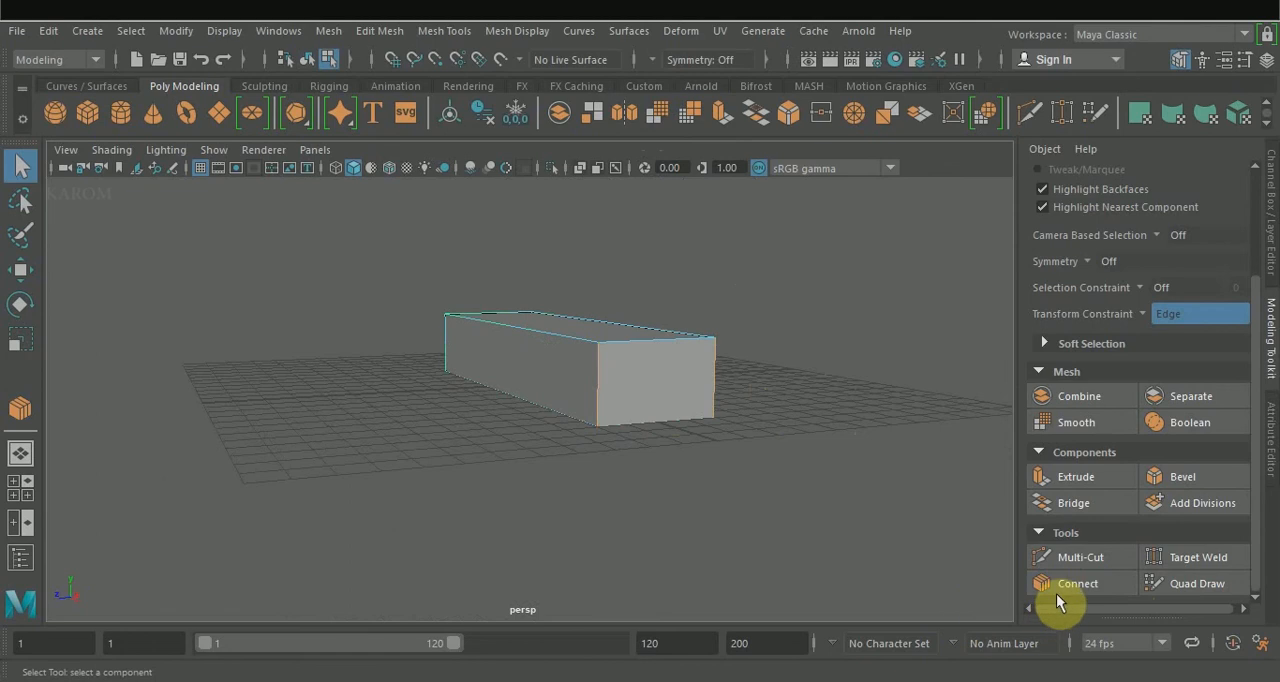
Connect the front face's vertical edges with a new horizontal edge and slide it down the face.
click(1068, 583)
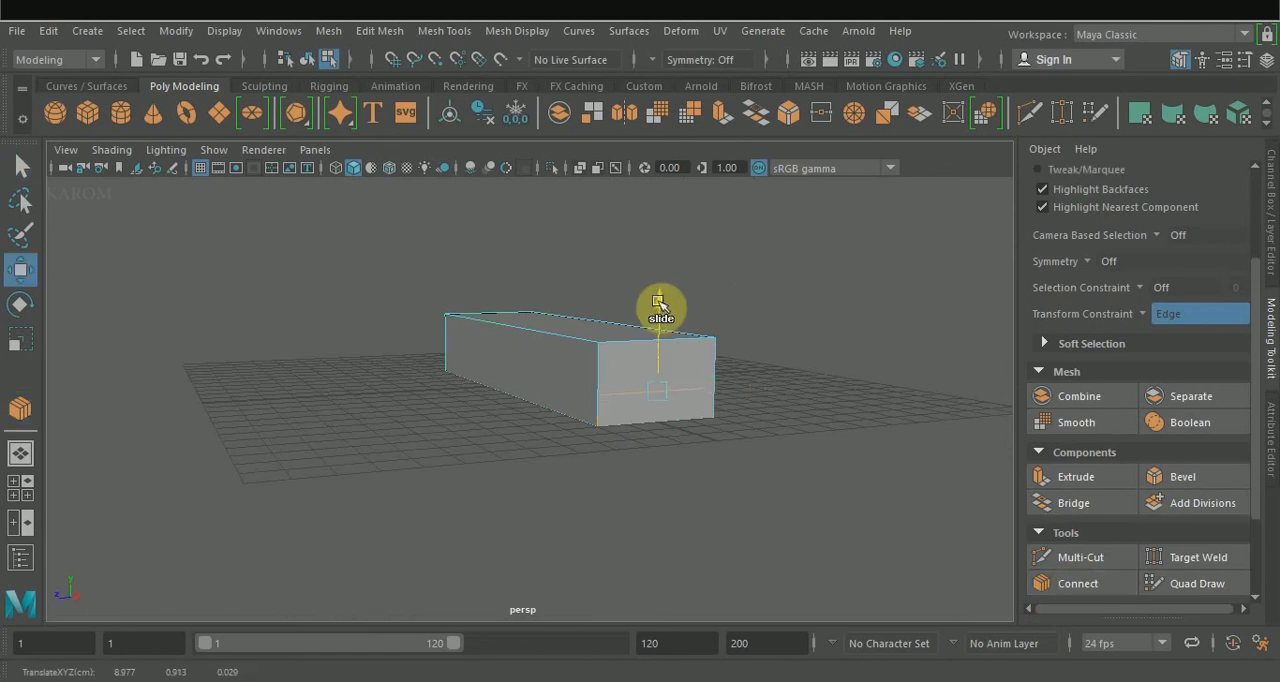
right_drag(543, 160, 535, 125)
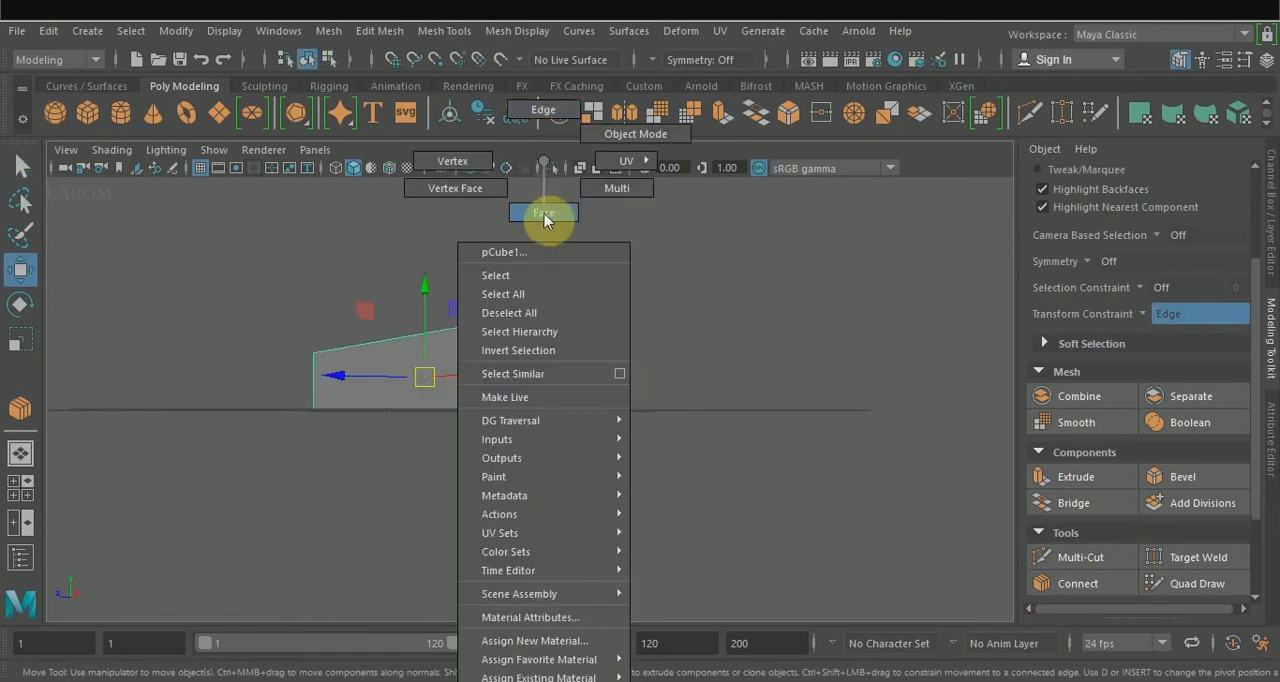
right_drag(544, 219, 544, 220)
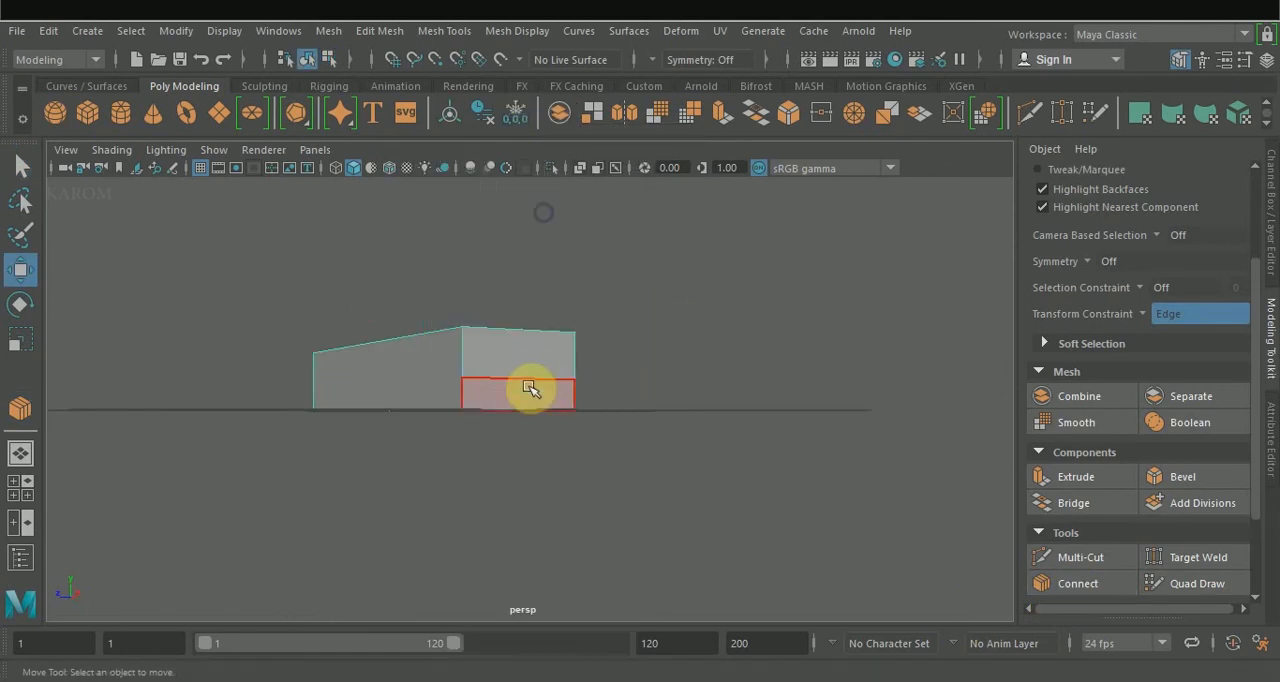
Extrude the lower front face of the body forward to form a protruding nose.
click(530, 401)
click(1092, 482)
alt+drag(743, 412, 793, 452)
drag(822, 397, 844, 397)
Adjust the edge at the nose's base, and bevel the nose's top front edge with 3 segments and a fraction of about 0.732.
key(w)
right_drag(669, 470, 671, 112)
drag(622, 405, 621, 388)
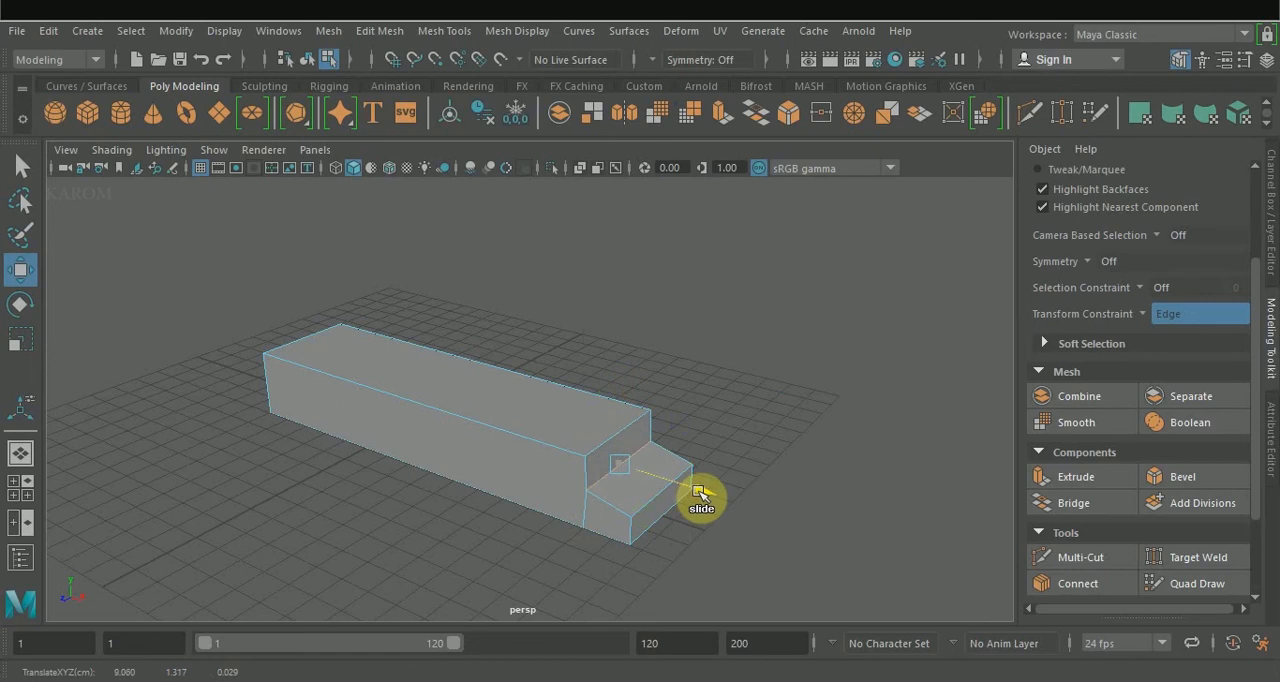
alt+drag(700, 494, 652, 443)
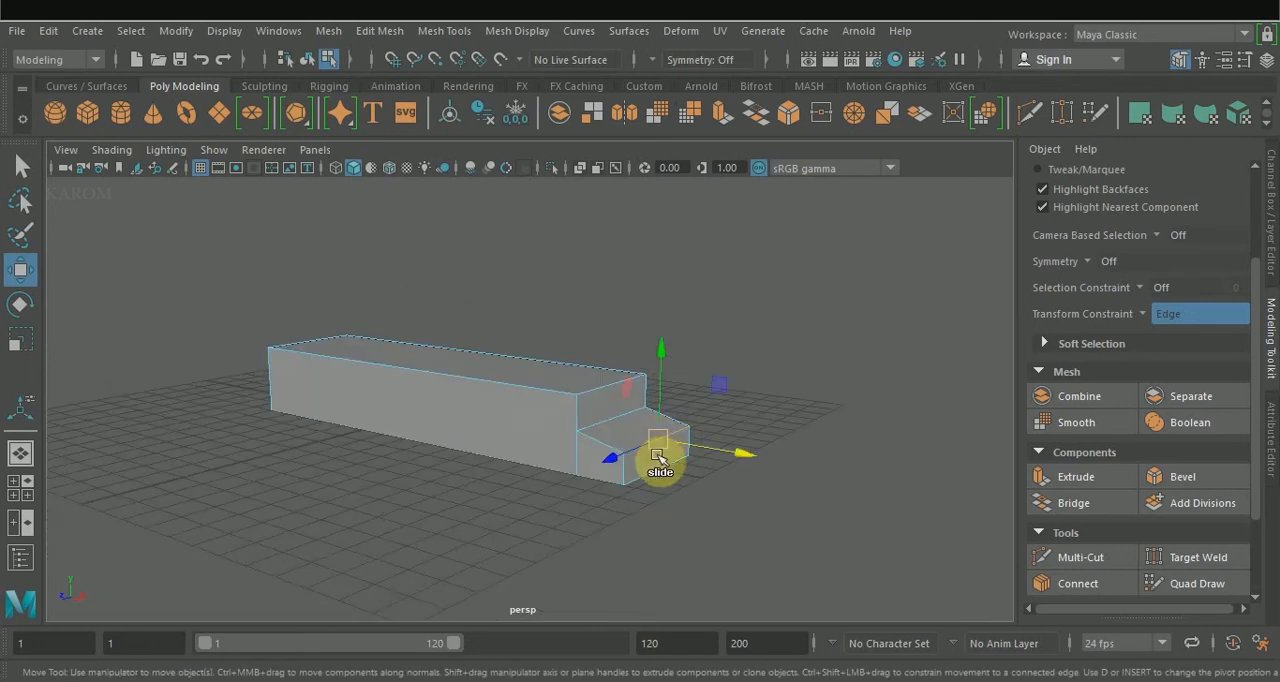
click(1183, 477)
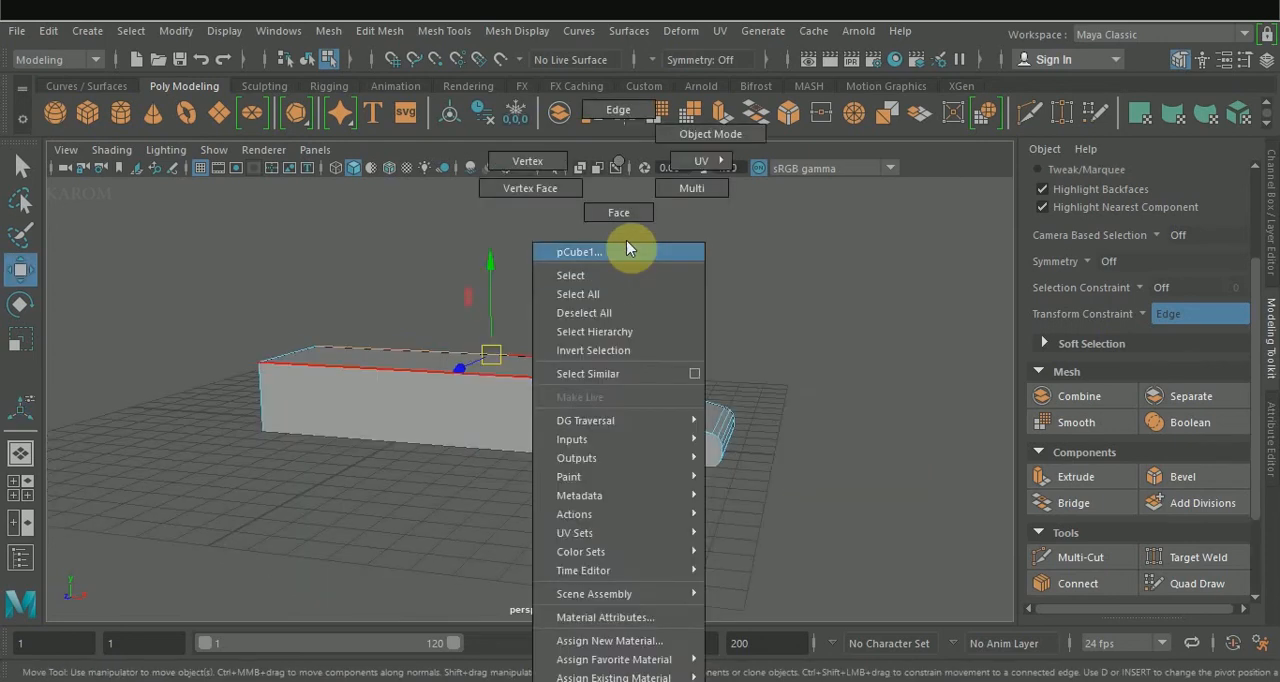
Extrude the body's long top face upward with a local Z translation of about 0.559.
right_drag(628, 248, 623, 219)
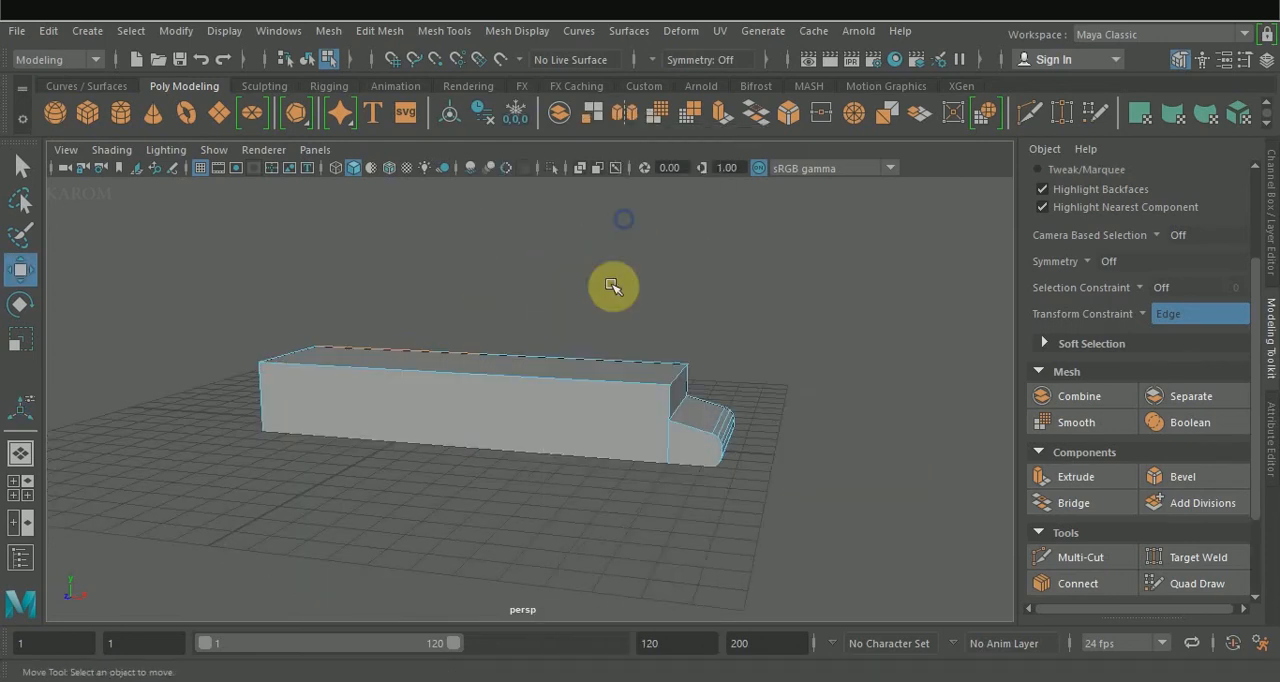
click(601, 379)
click(1073, 479)
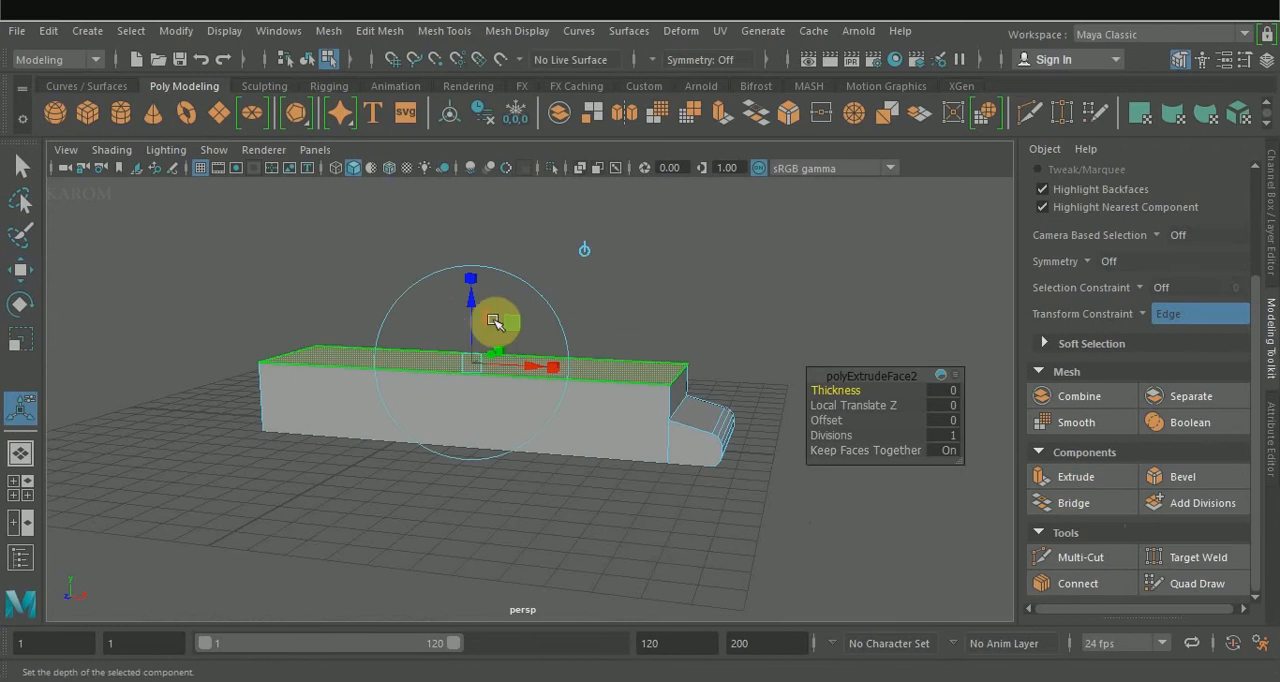
key(w)
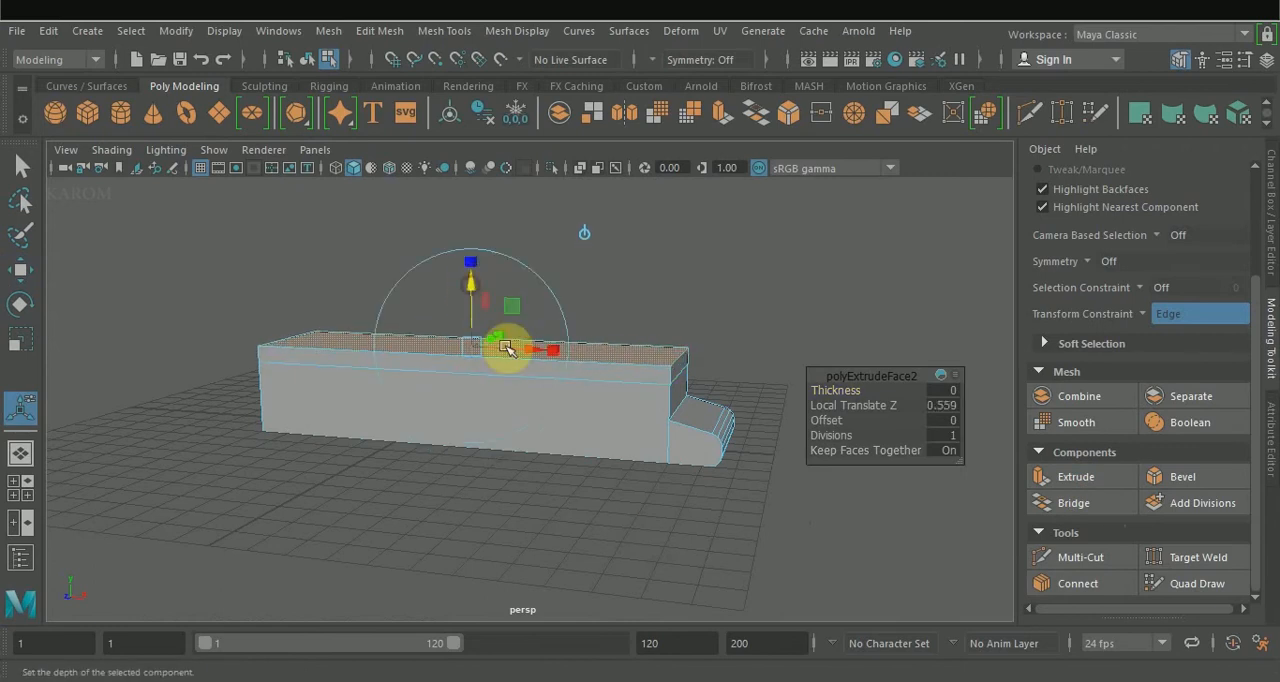
right_drag(556, 163, 557, 223)
right_drag(556, 118, 556, 118)
Bevel the top front edge of the body above the nose.
click(599, 381)
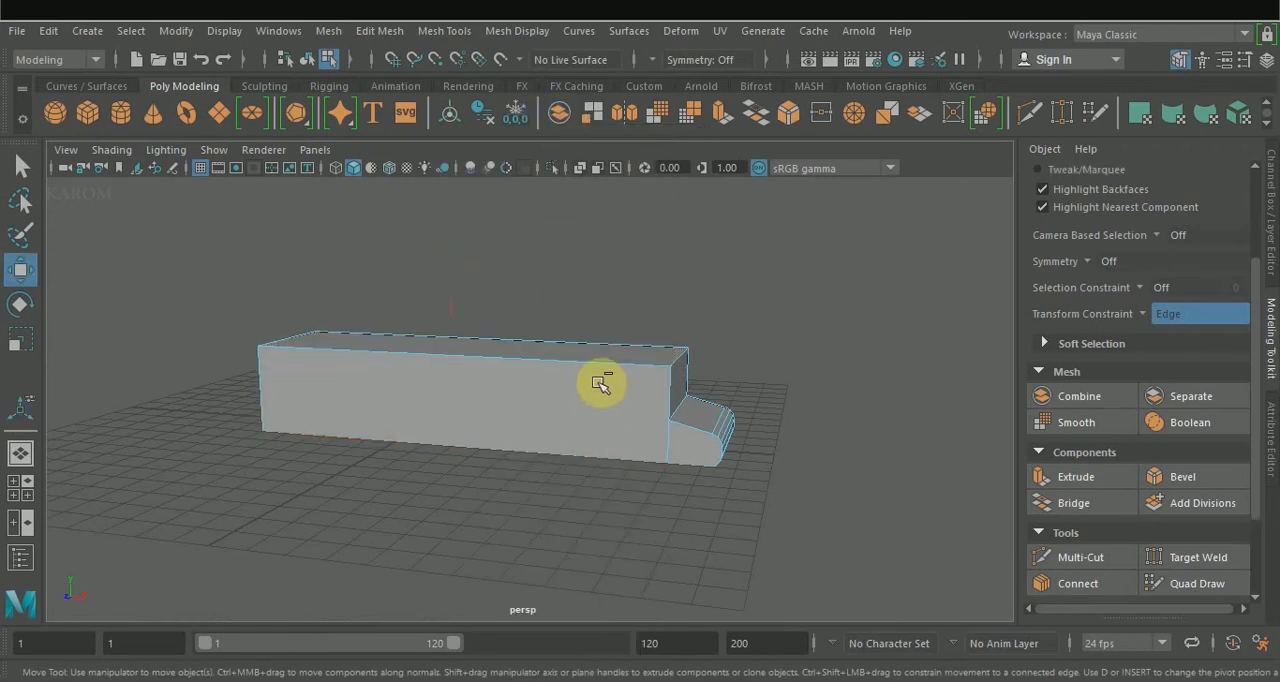
alt+drag(599, 383, 618, 374)
click(683, 350)
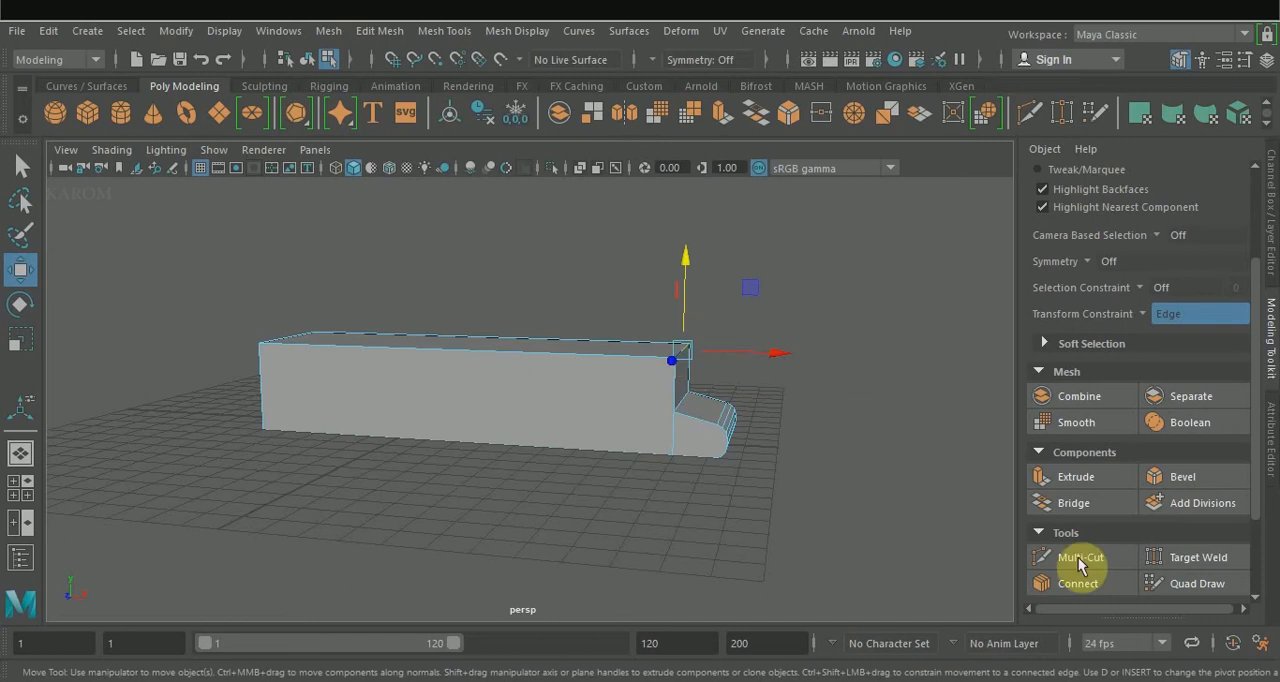
click(1200, 476)
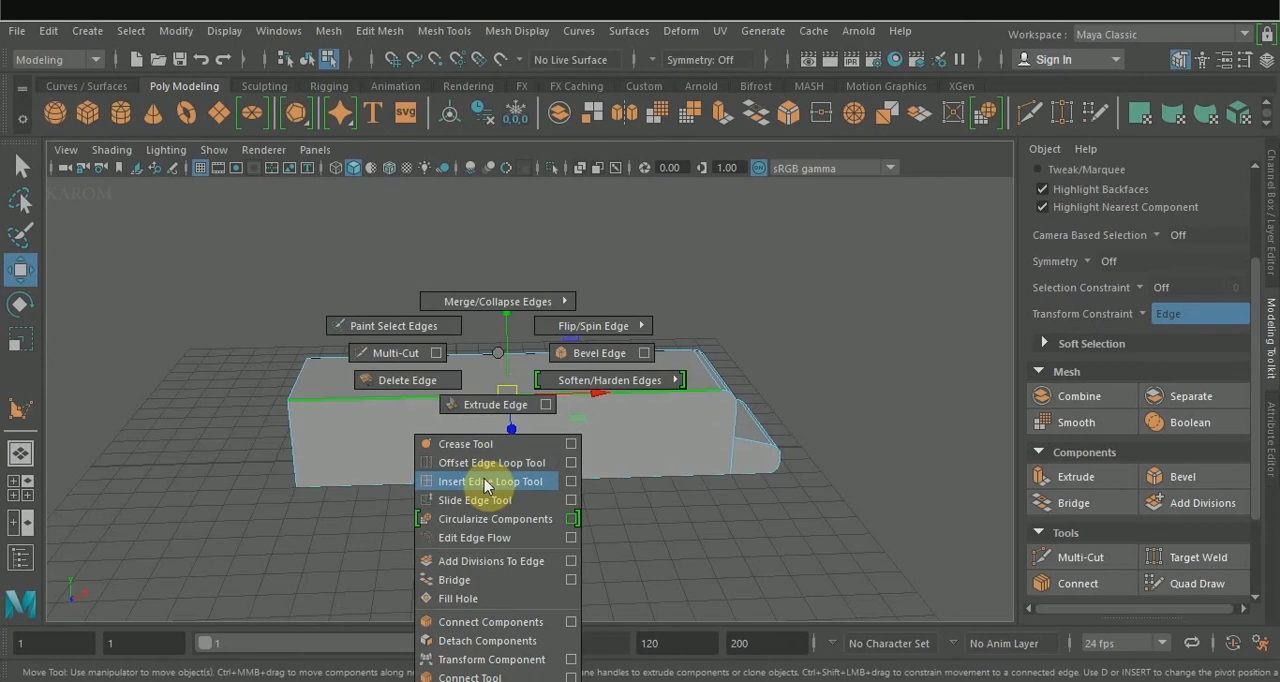
Insert a crosswise edge loop near the middle of the body and extrude the rear face backward into a new section.
click(487, 483)
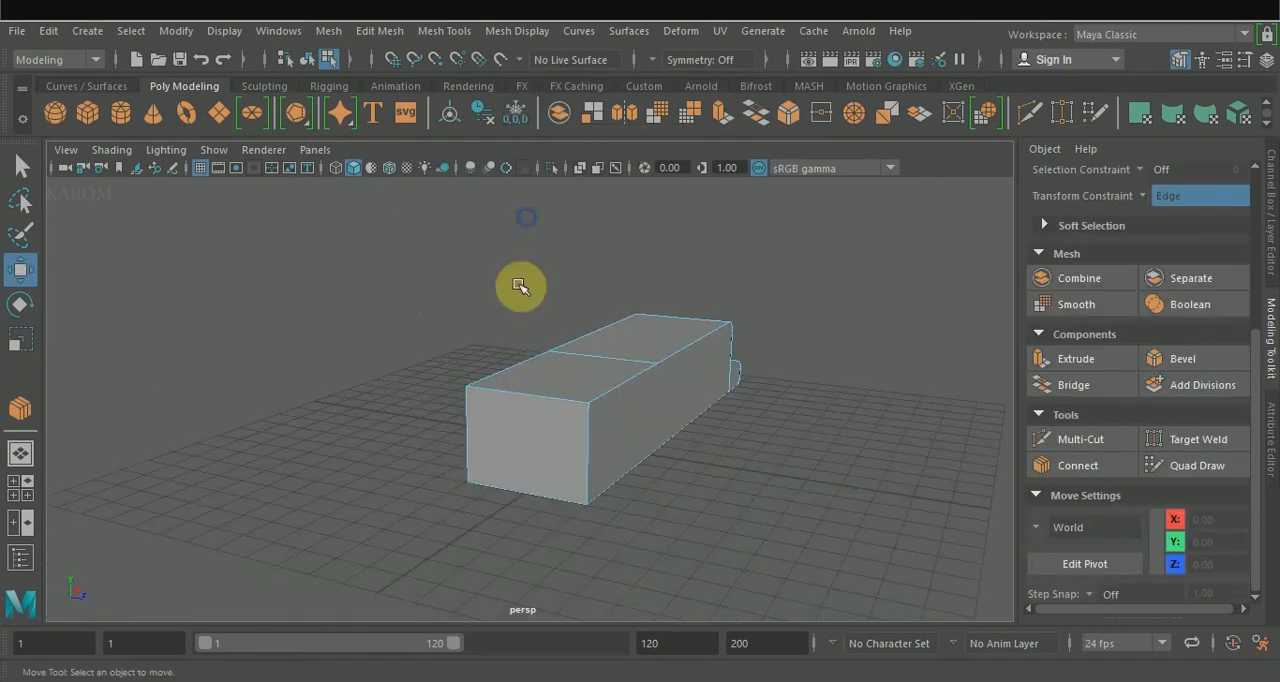
click(526, 479)
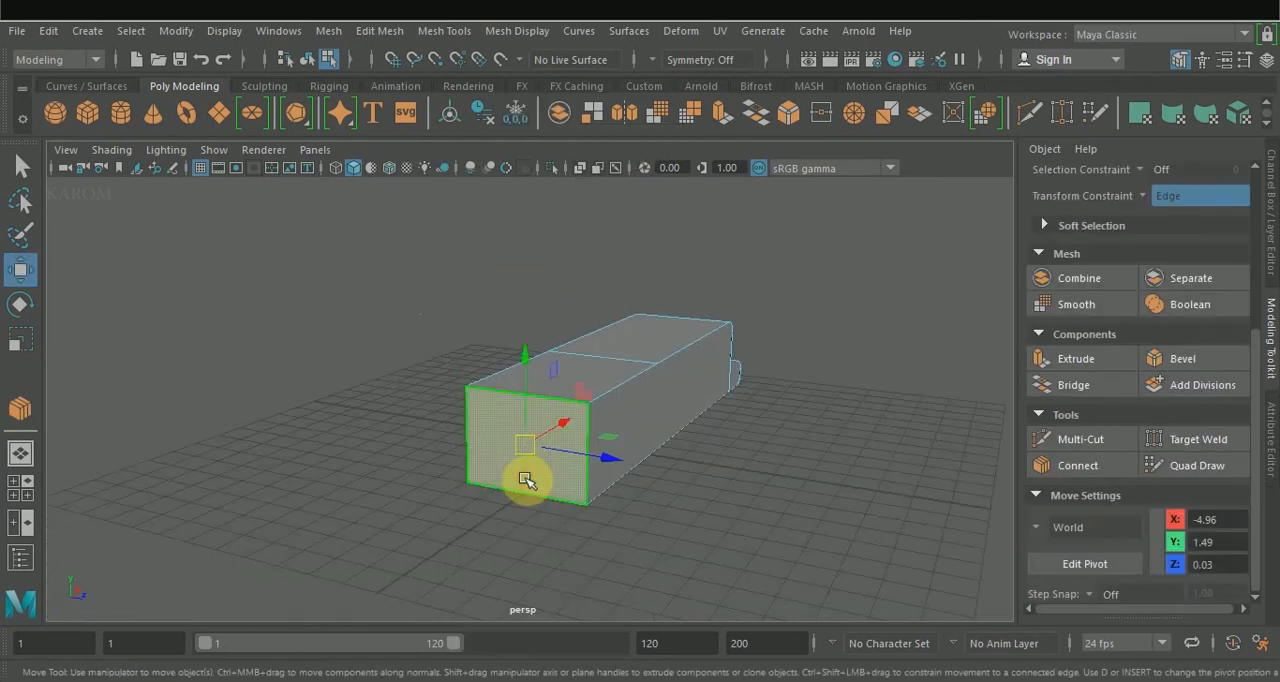
click(1080, 360)
drag(838, 390, 868, 389)
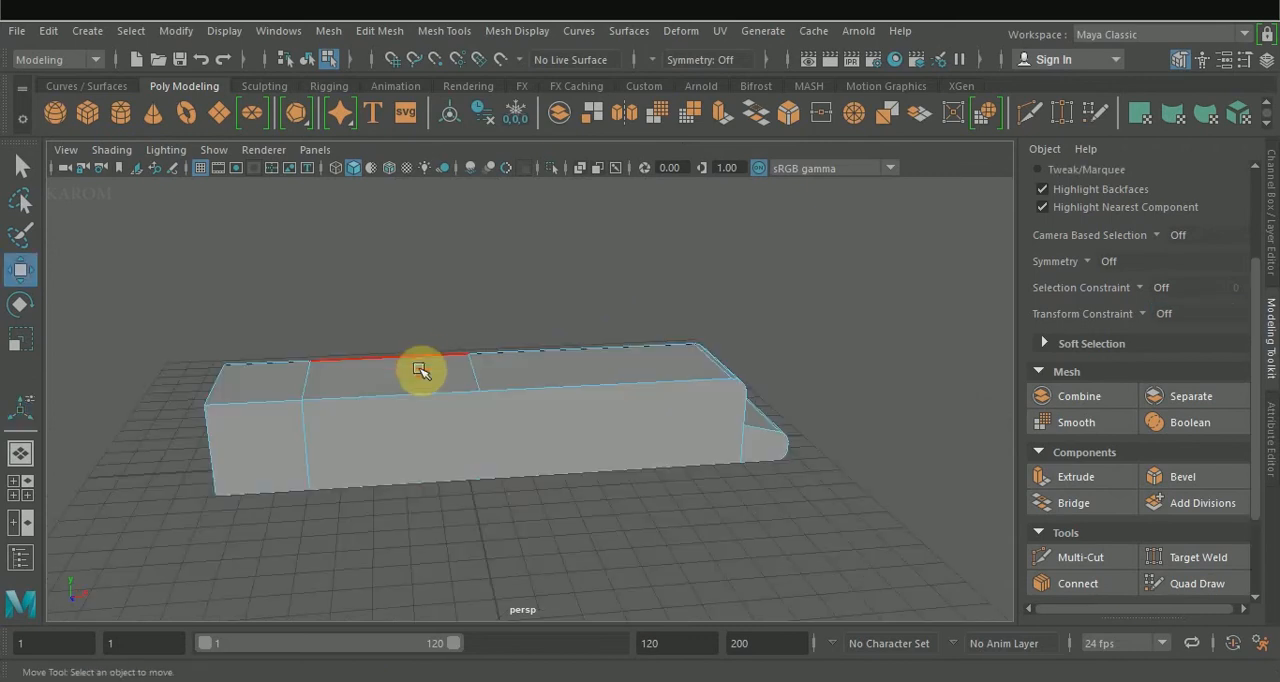
Connect the long top edges with a new crosswise edge and raise it to a height of about 4.26 as the cabin peak.
click(420, 360)
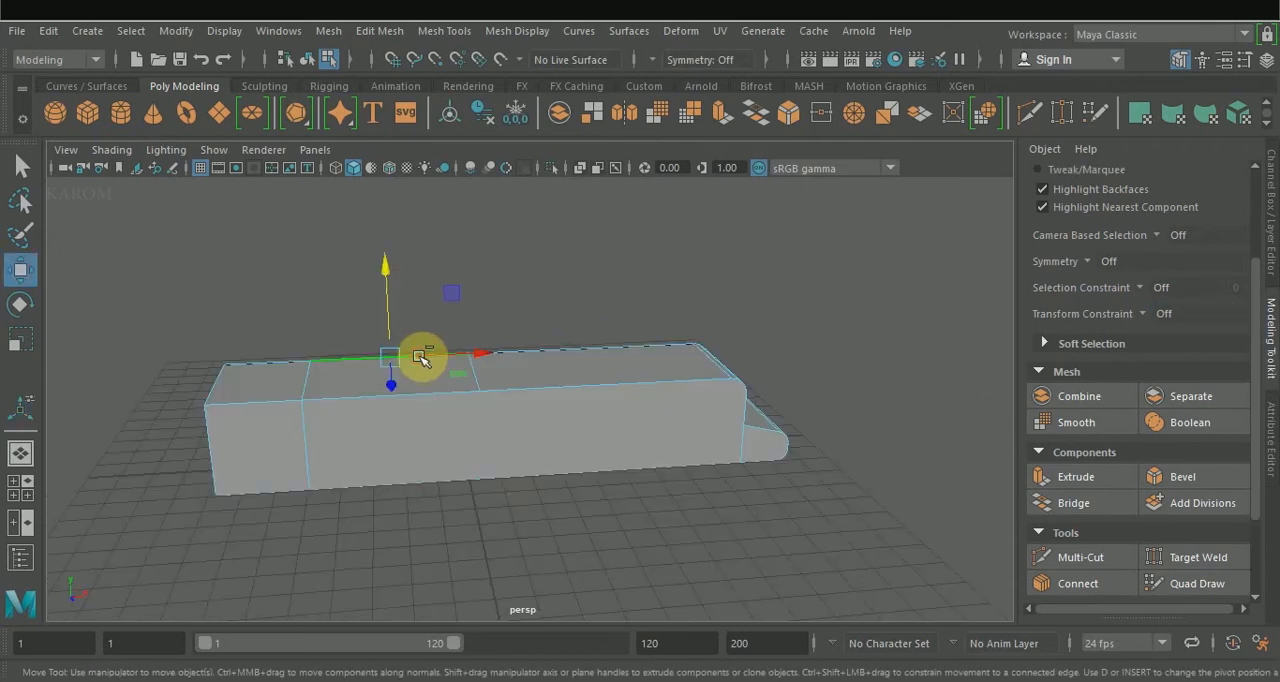
click(1068, 577)
drag(390, 375, 500, 377)
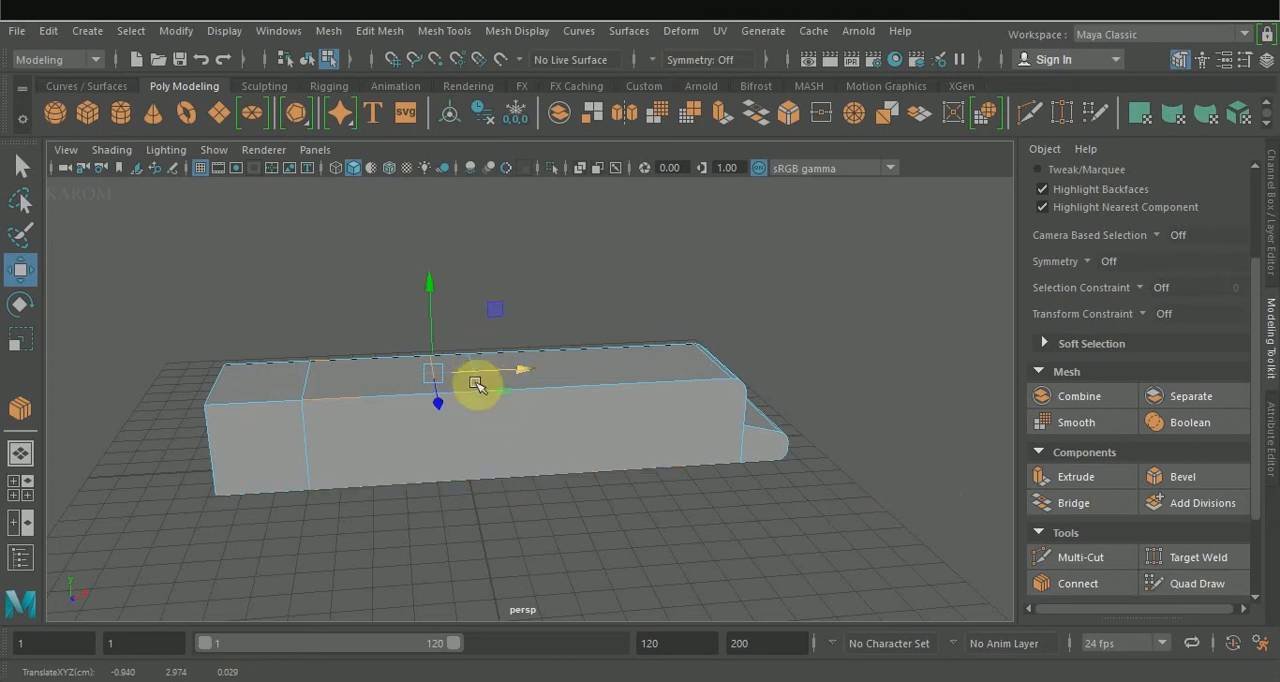
drag(466, 289, 471, 249)
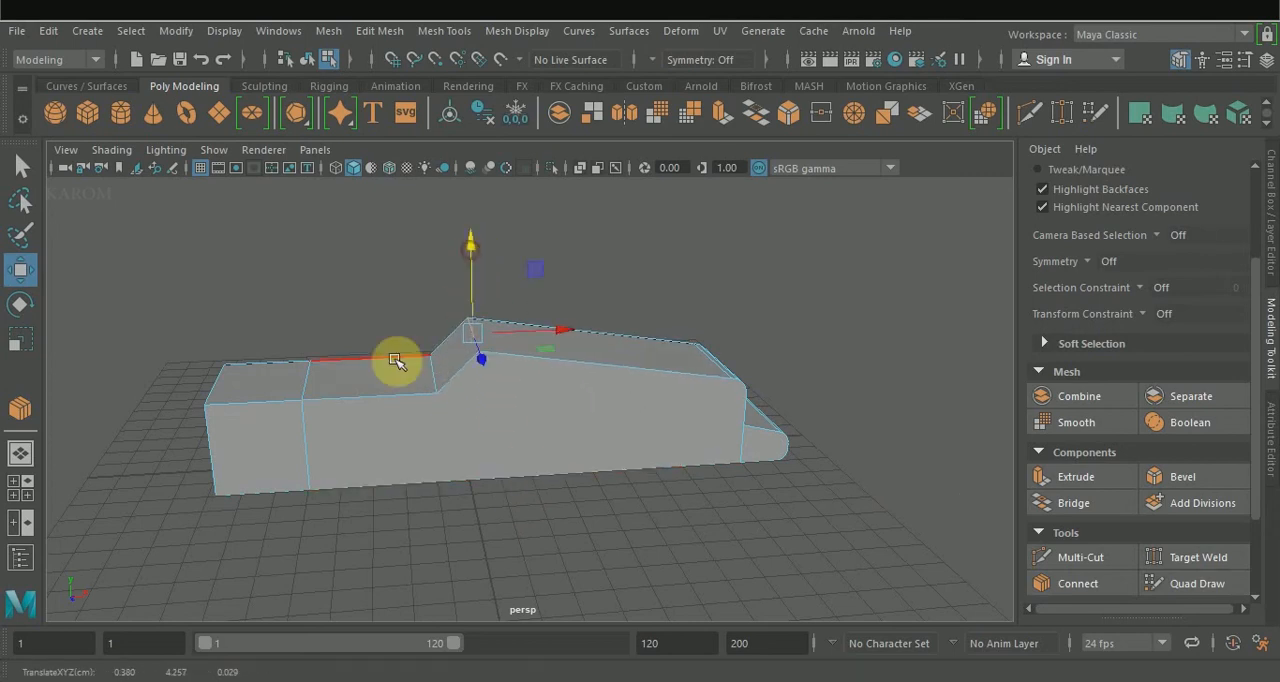
Shift the rear crosswise edge loop backward and raise a new crosswise edge on the rear section to a height of about 3.6.
double_click(306, 385)
drag(387, 424, 356, 421)
click(322, 368)
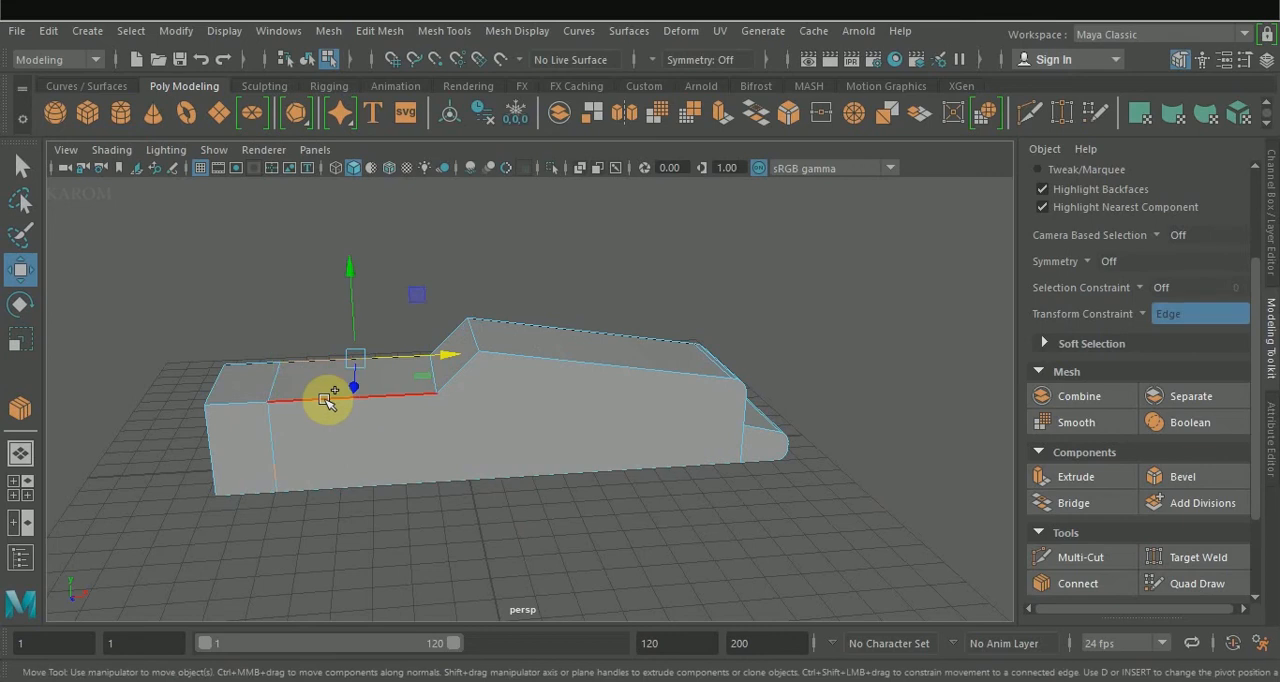
click(1078, 583)
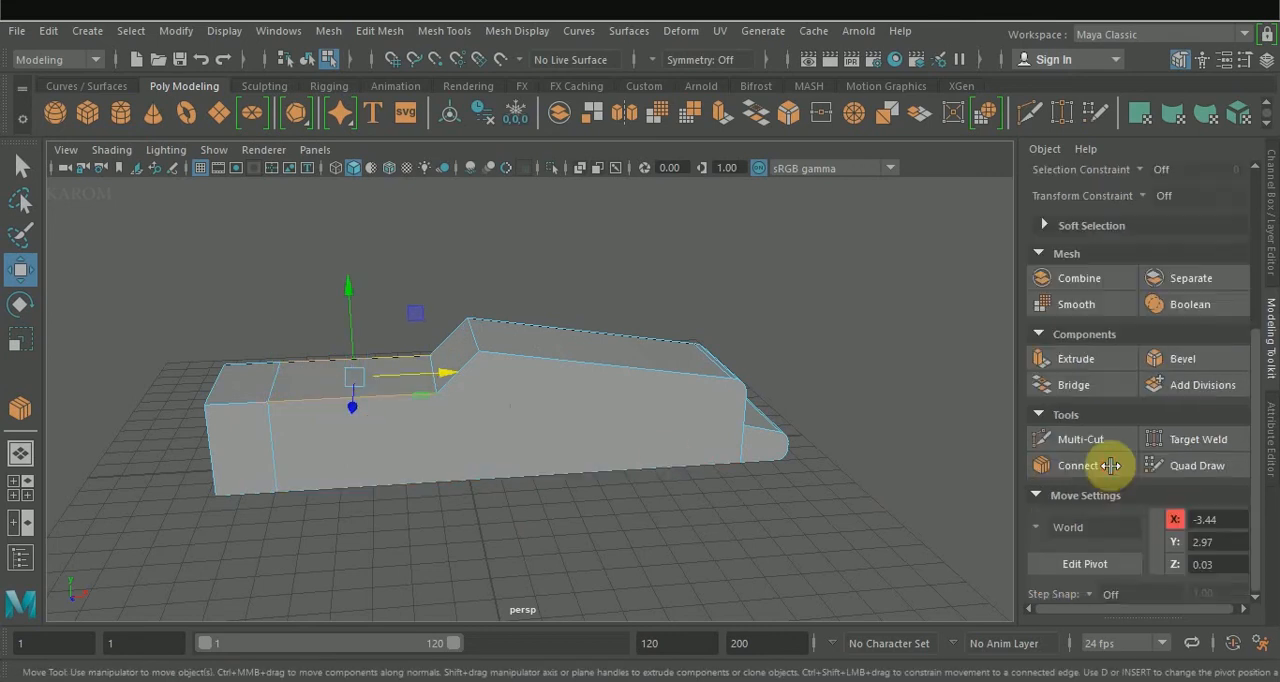
key(w)
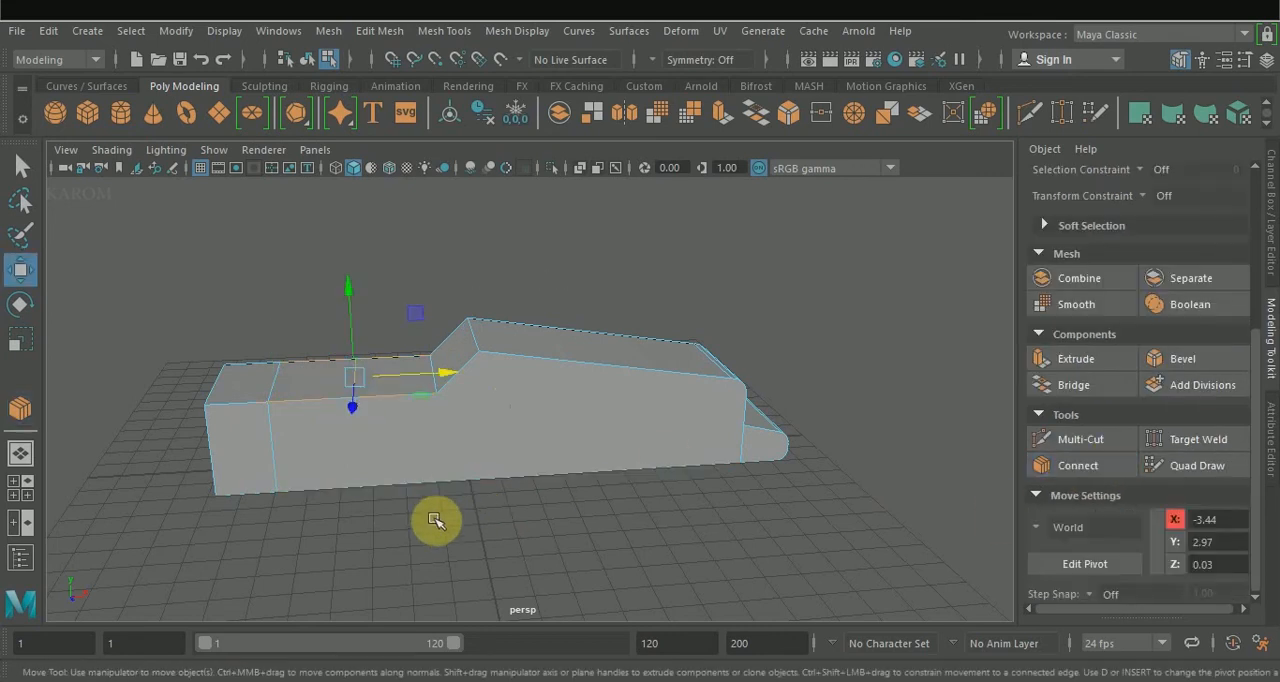
drag(434, 375, 391, 375)
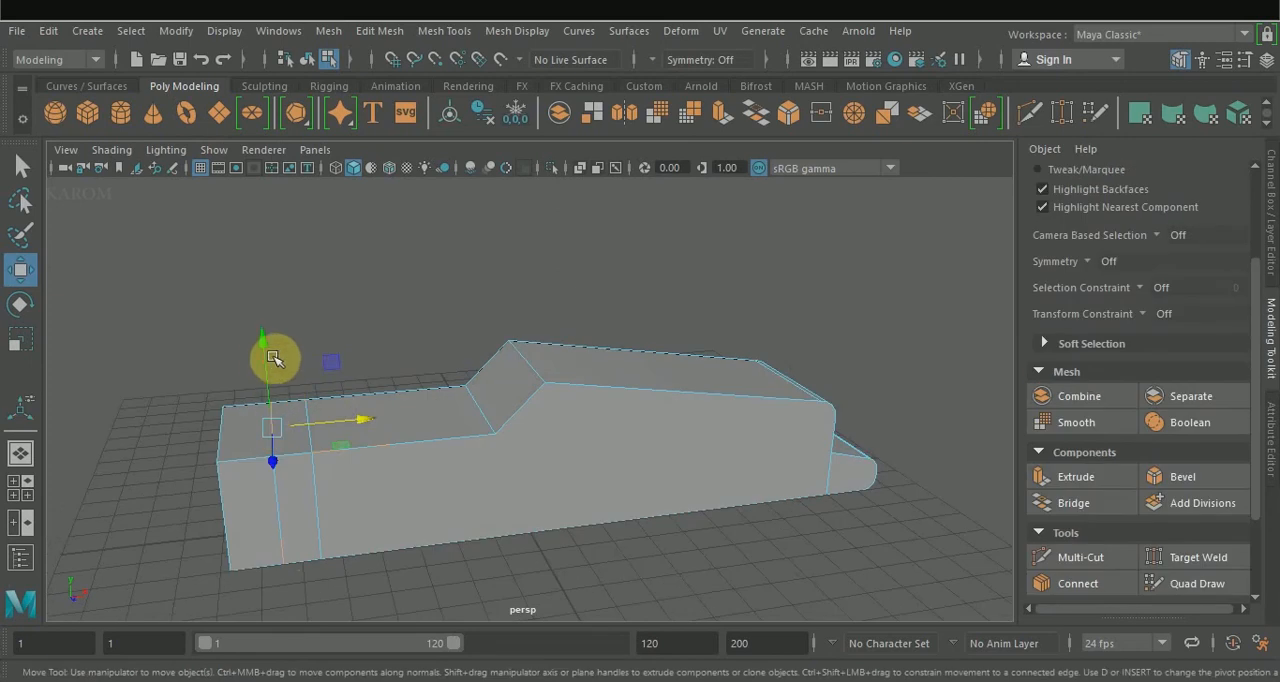
drag(274, 358, 265, 347)
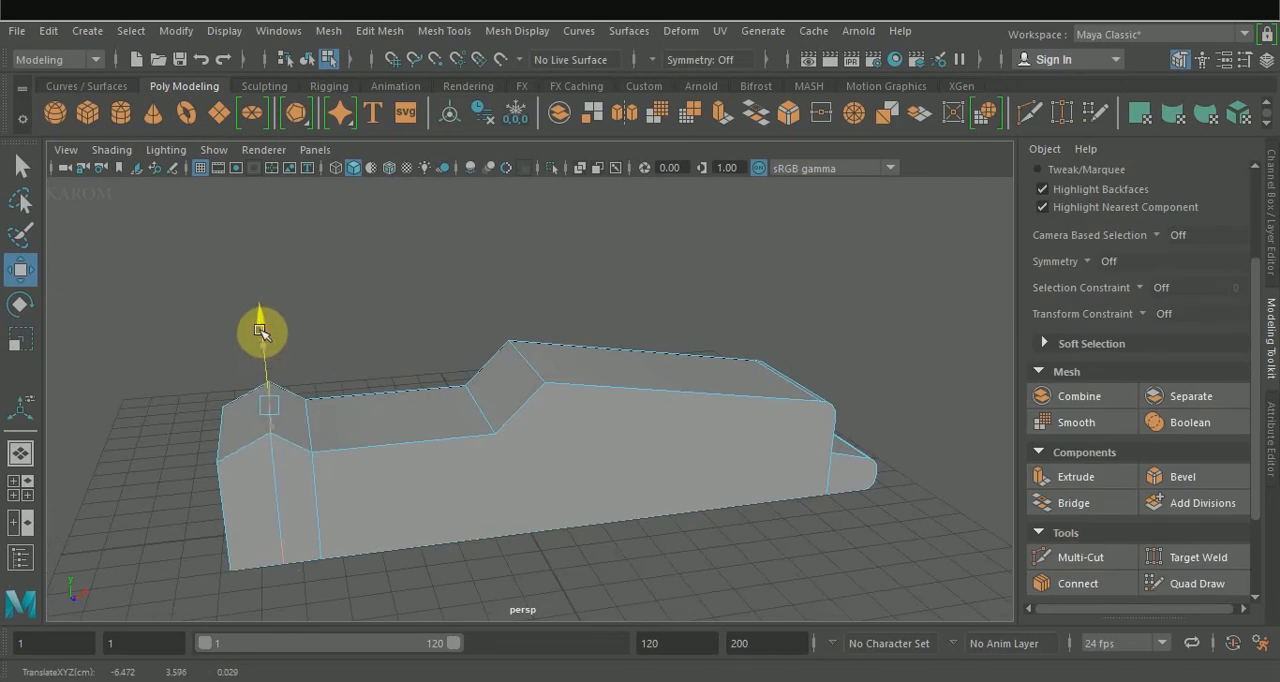
Bevel the raised edge of the rear hump with 5 segments and a fraction of about 0.562.
alt+drag(346, 566, 522, 541)
click(374, 477)
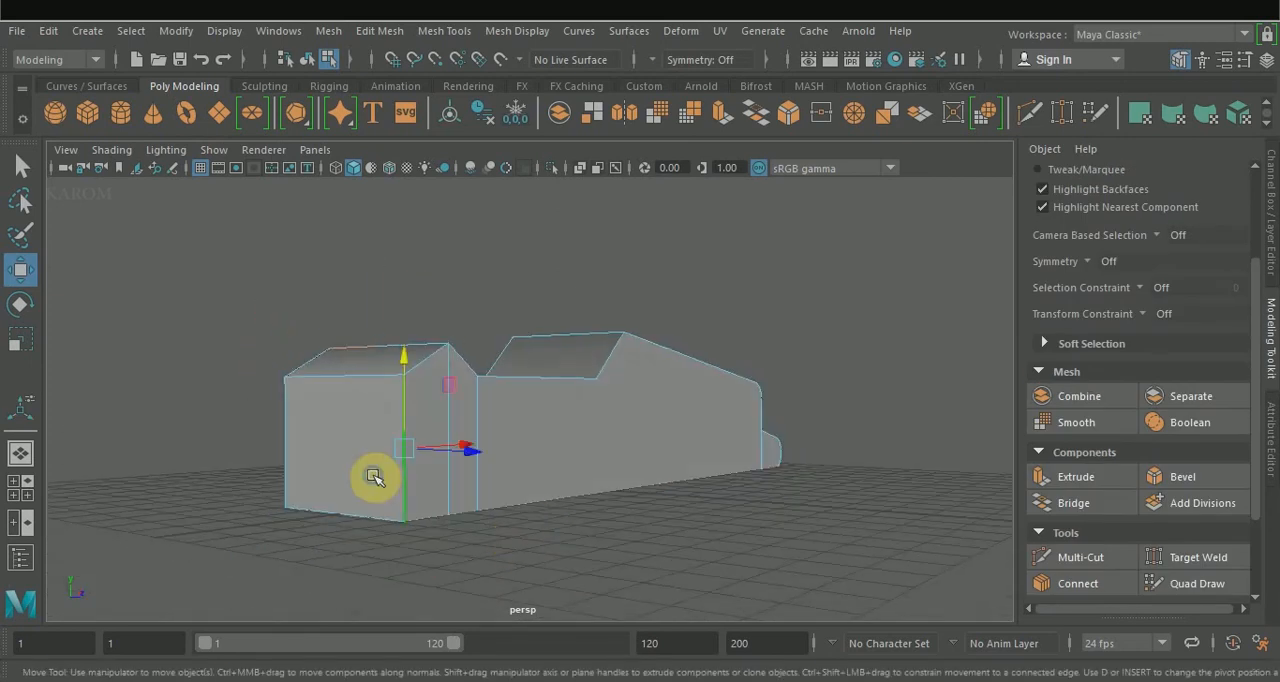
right_drag(374, 477, 344, 230)
click(372, 420)
alt+drag(400, 437, 566, 548)
right_drag(385, 405, 377, 119)
click(323, 393)
click(1184, 477)
middle_drag(614, 420, 601, 420)
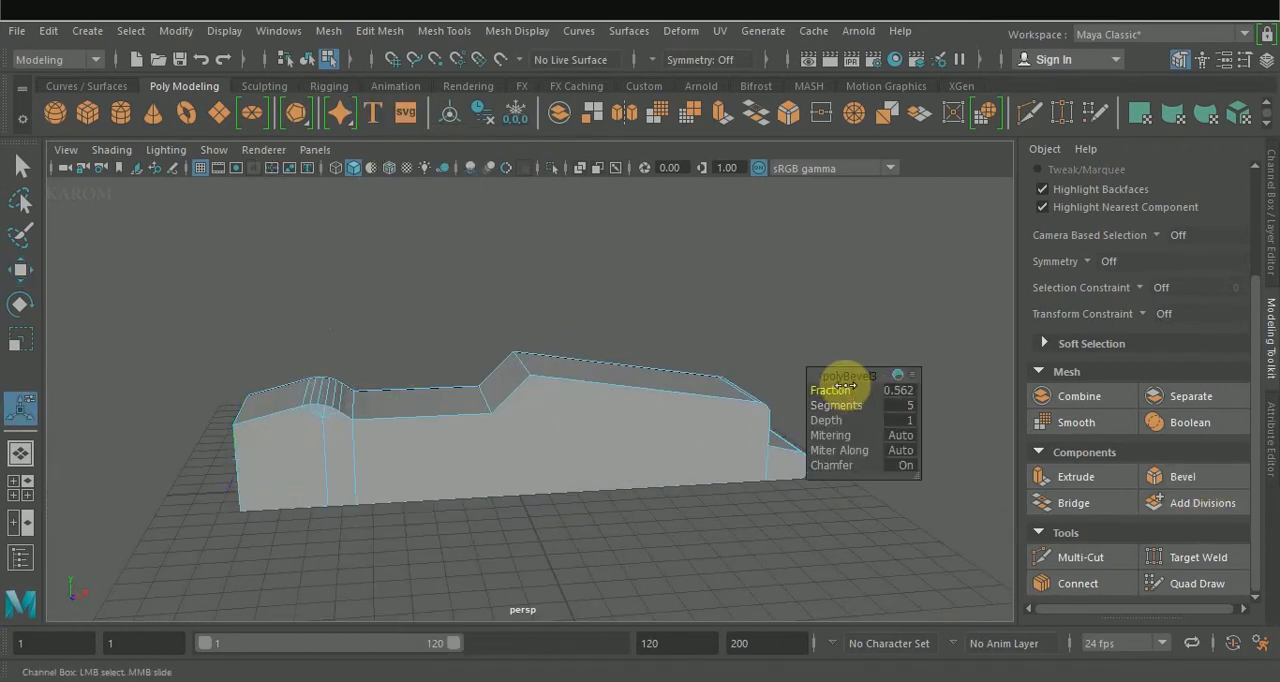
Move the rear end face backward to about X -10.36 to lengthen the tail.
alt+drag(434, 566, 535, 530)
right_drag(402, 440, 408, 219)
click(414, 473)
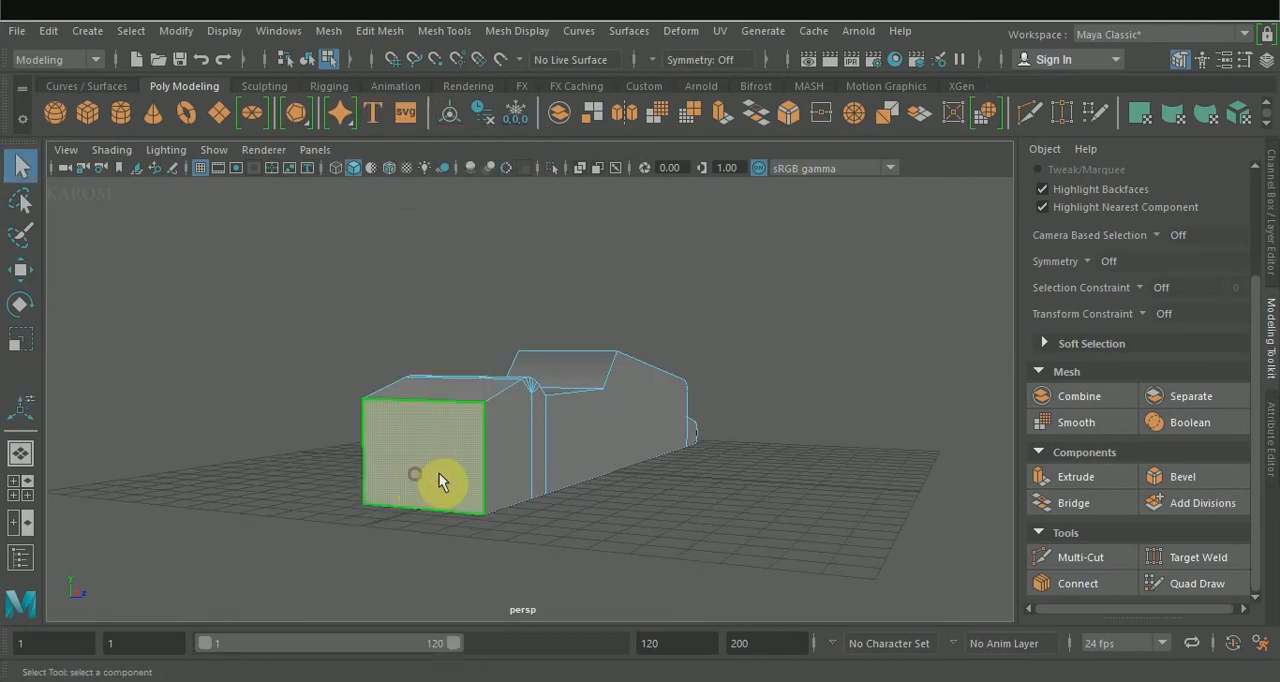
alt+drag(439, 473, 397, 482)
key(w)
drag(403, 454, 371, 457)
Lower the top edge of the rear end face so that the tail slopes down.
right_drag(374, 456, 366, 115)
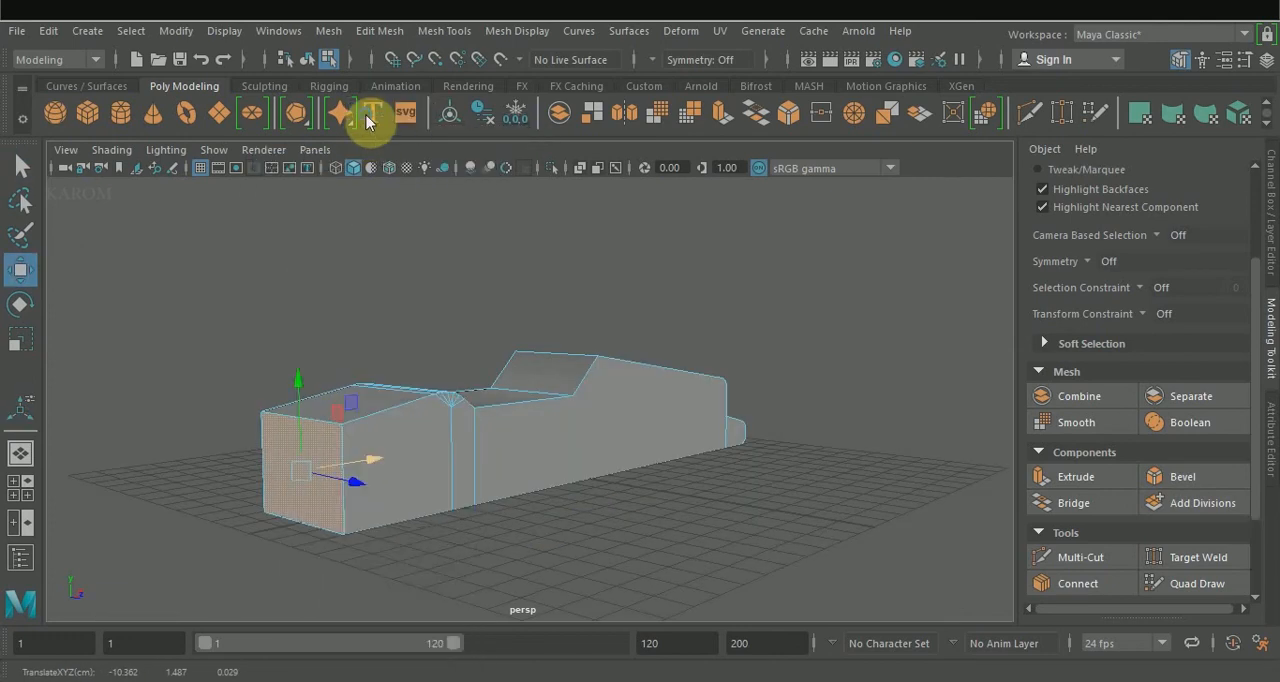
click(312, 424)
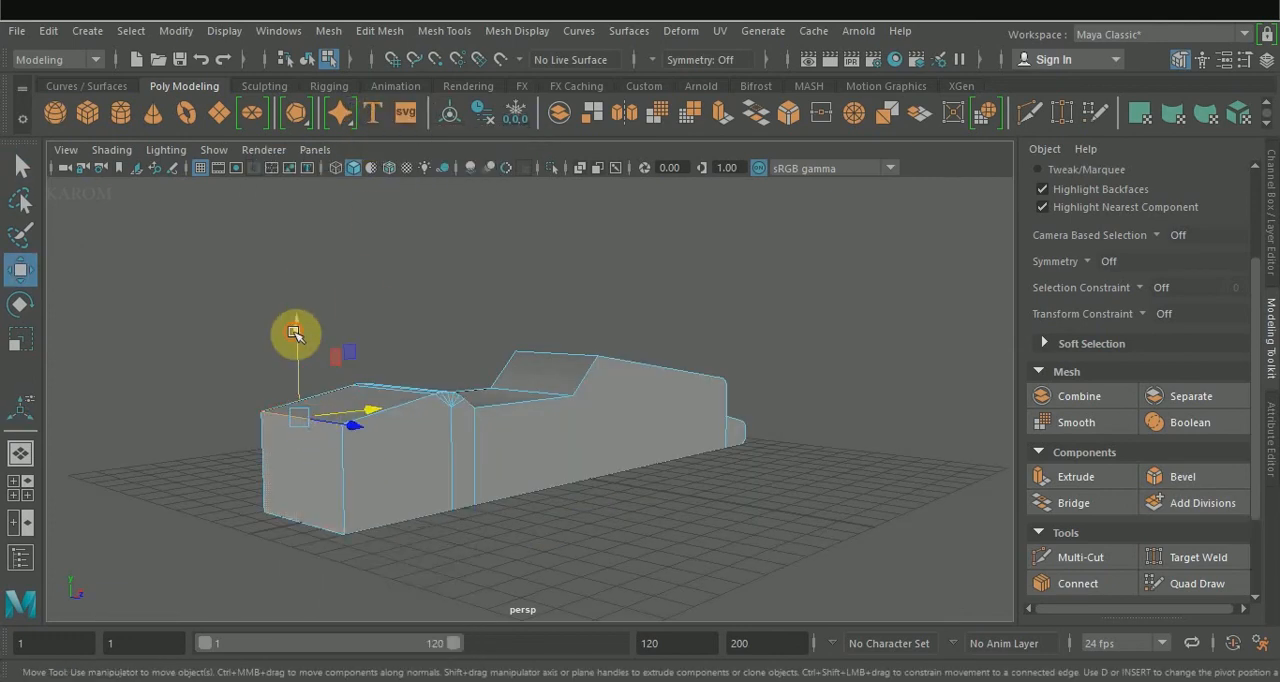
drag(294, 332, 295, 362)
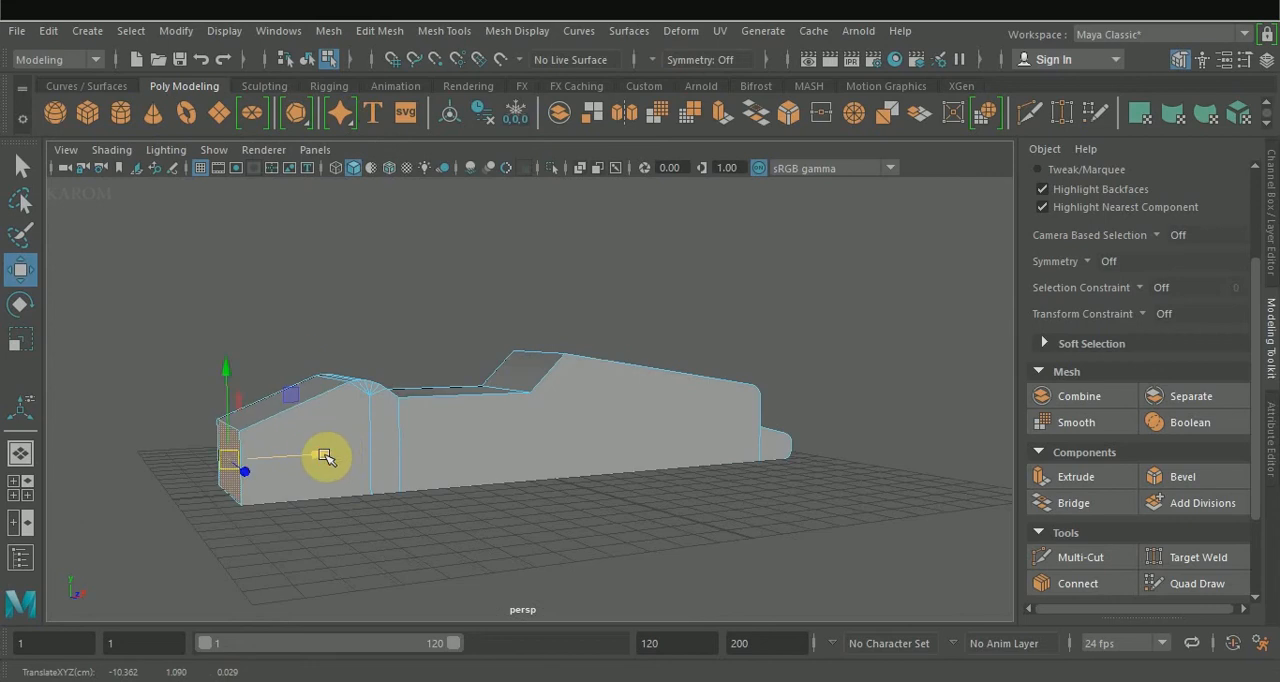
Bevel the tail's top rear edge with a fraction of about 0.942 and 7 segments.
drag(315, 451, 279, 426)
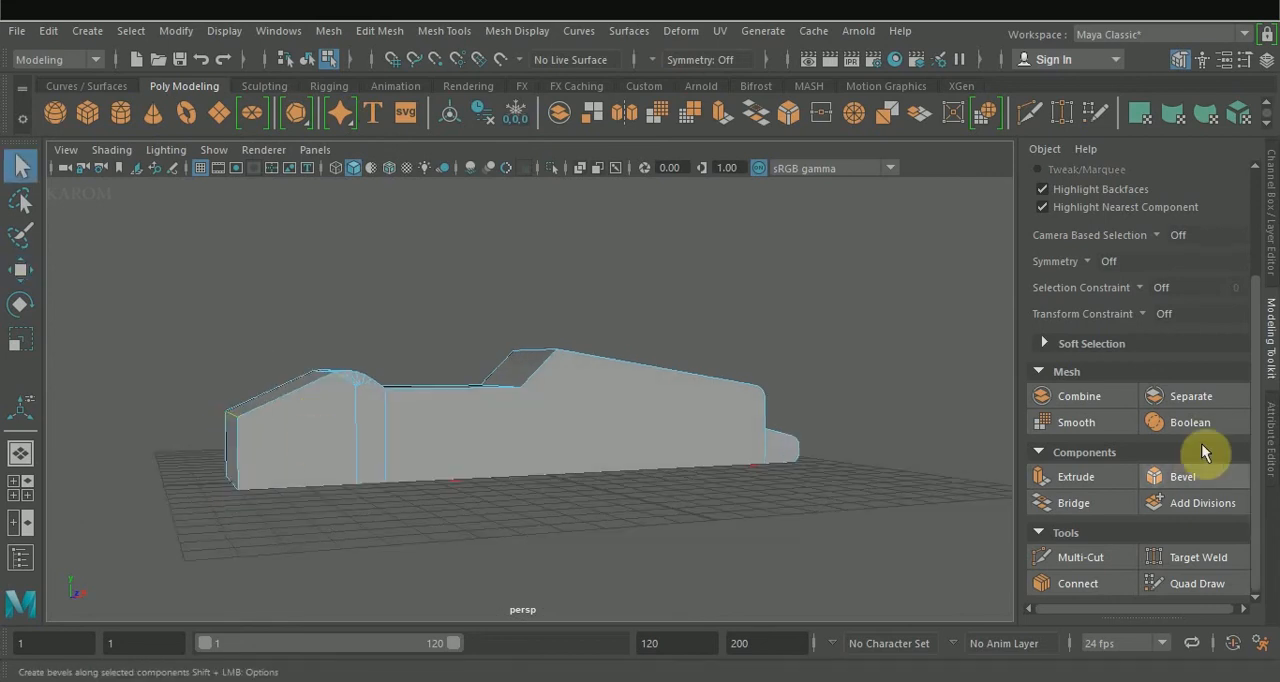
click(1188, 477)
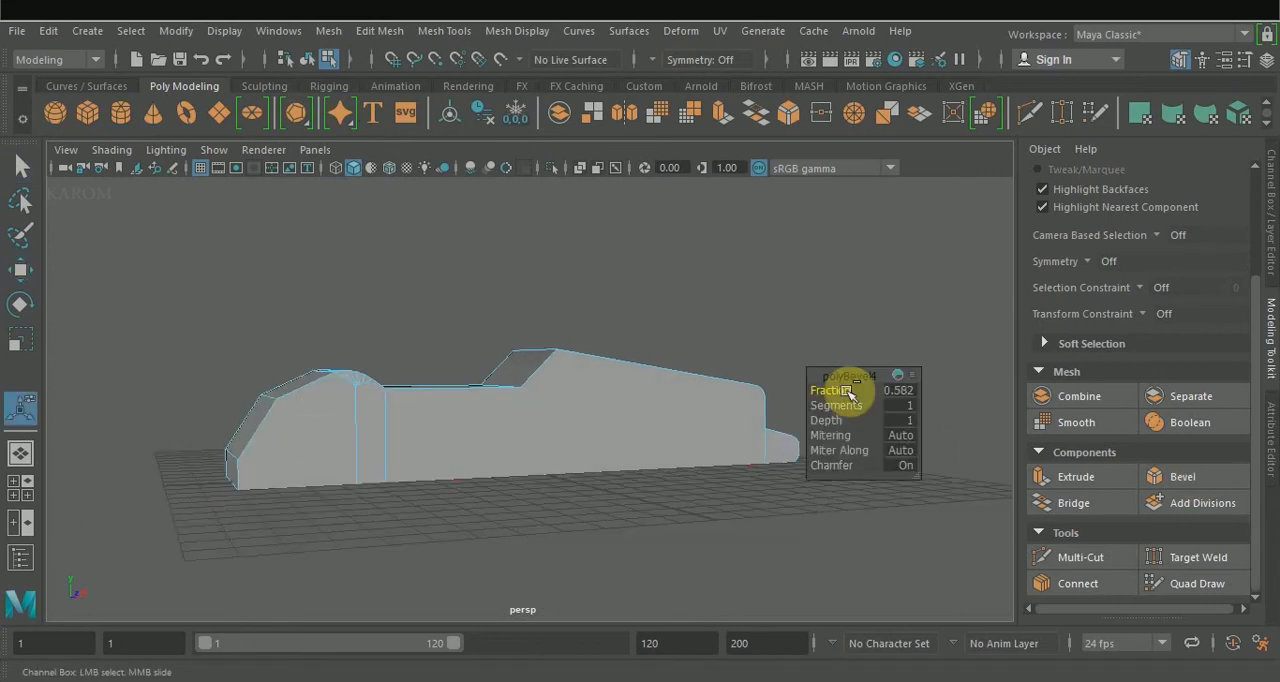
mouse_move(850, 393)
mouse_down()
mouse_move(884, 391)
mouse_move(866, 406)
mouse_up()
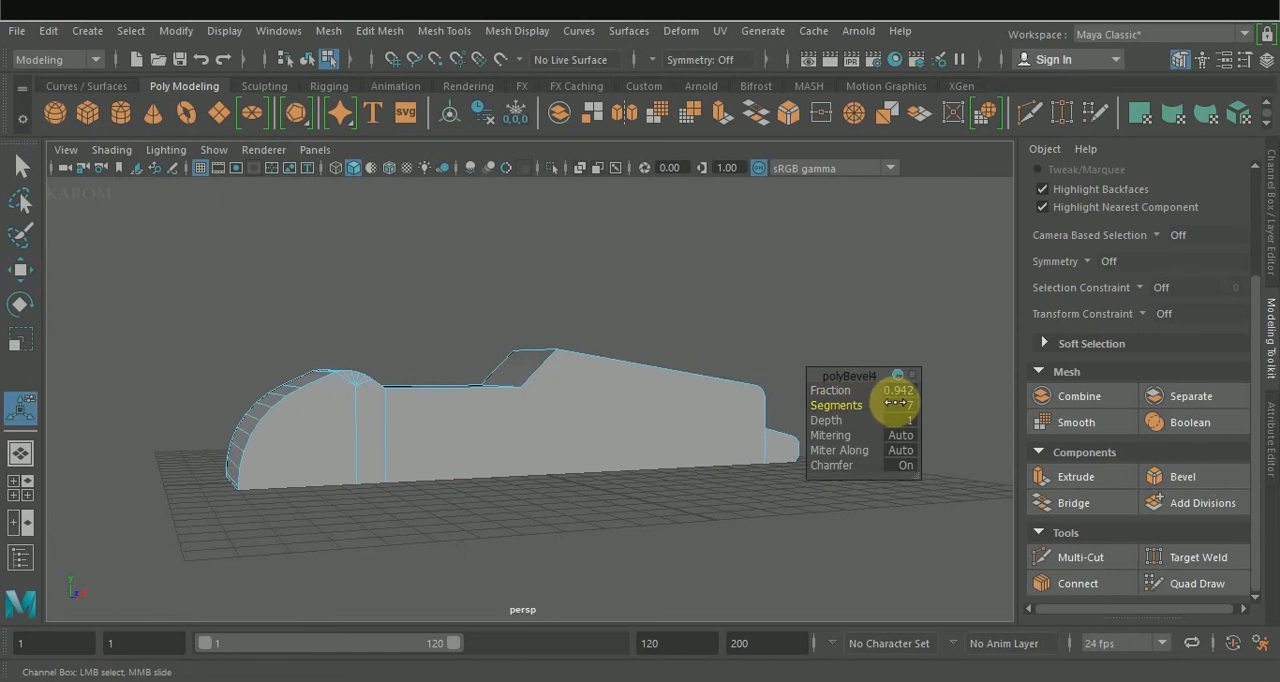
Create a polygon cylinder about 0.58 in radius and 1.81 high on the grid beside the car body.
alt+drag(731, 517, 725, 455)
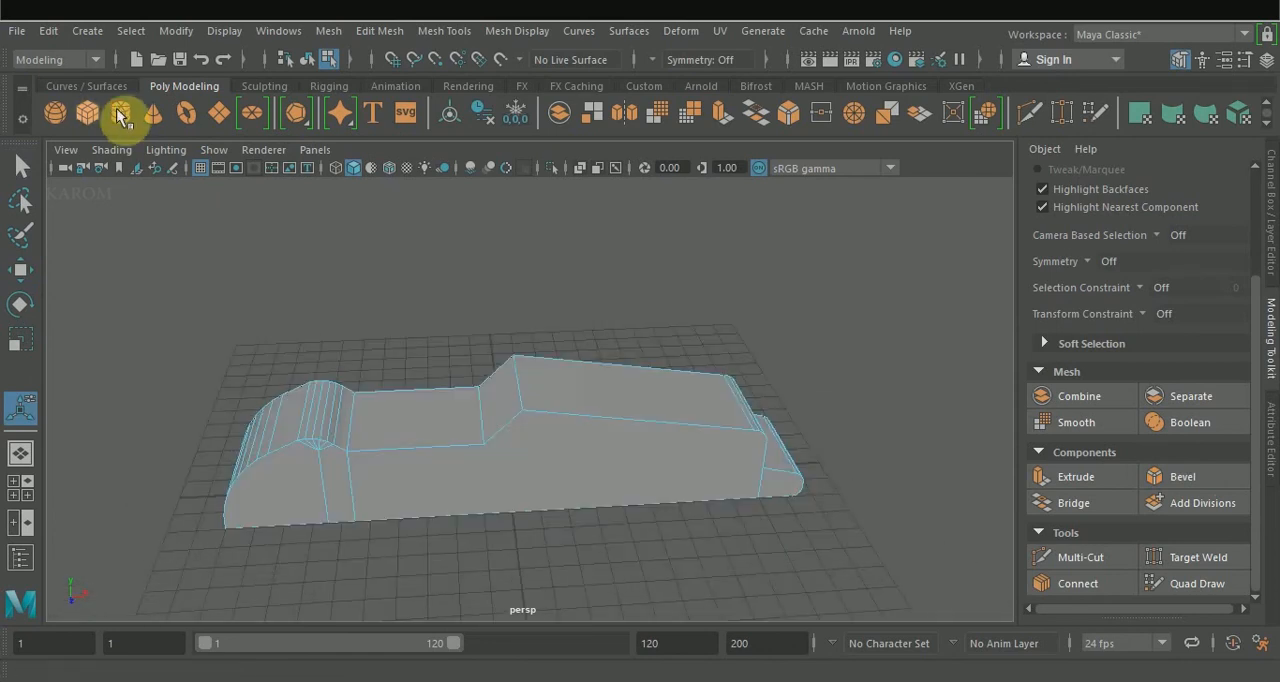
click(120, 113)
drag(743, 580, 747, 538)
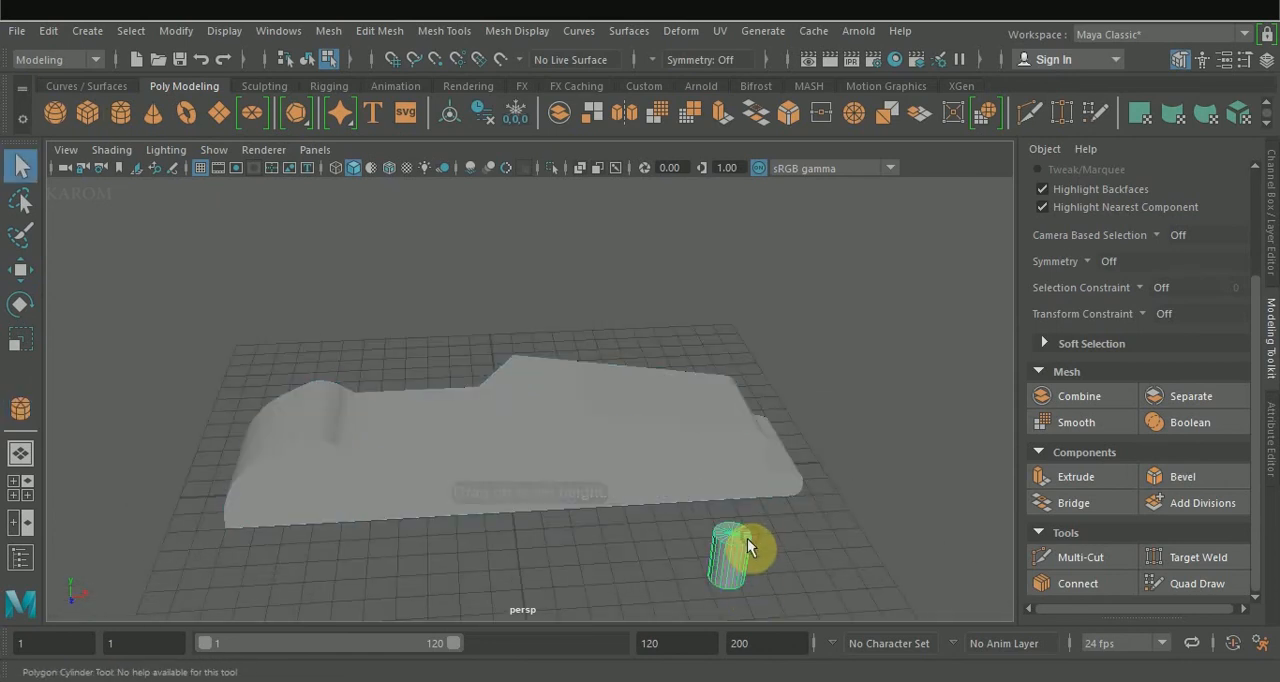
Set the cylinder's radius to 0.47 and adjust its cap subdivisions.
click(1272, 285)
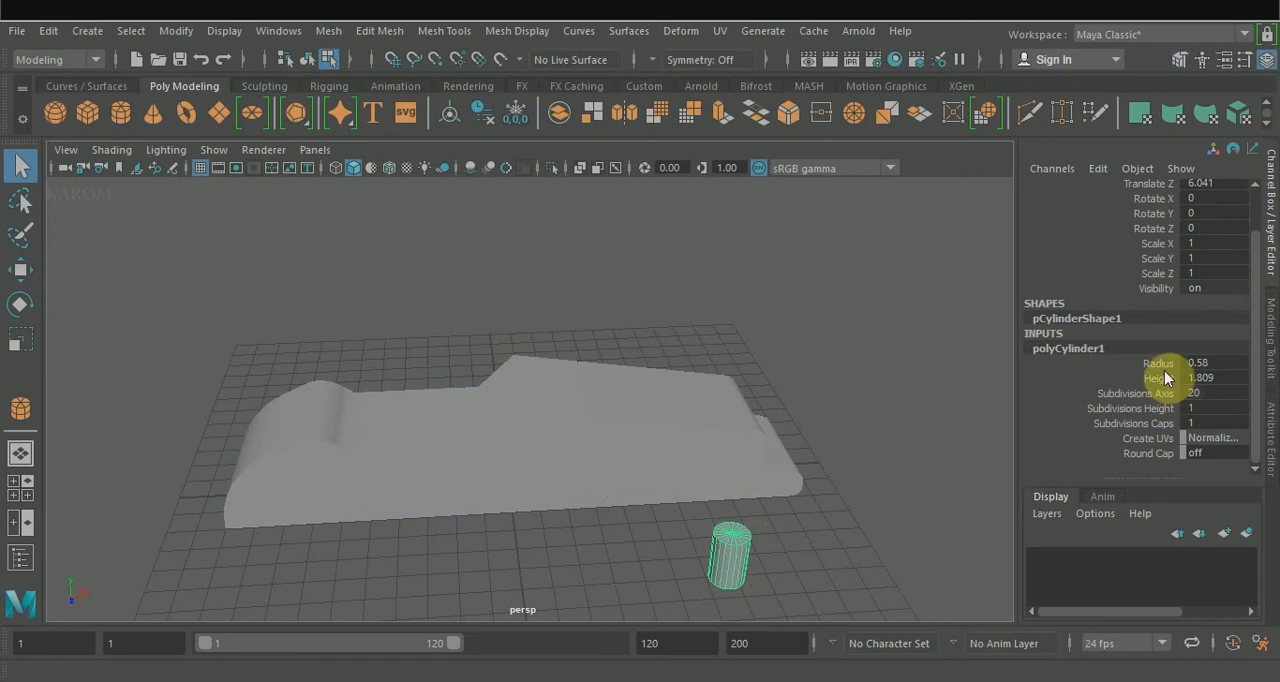
click(1155, 364)
middle_drag(905, 541, 903, 541)
alt+drag(903, 541, 823, 506)
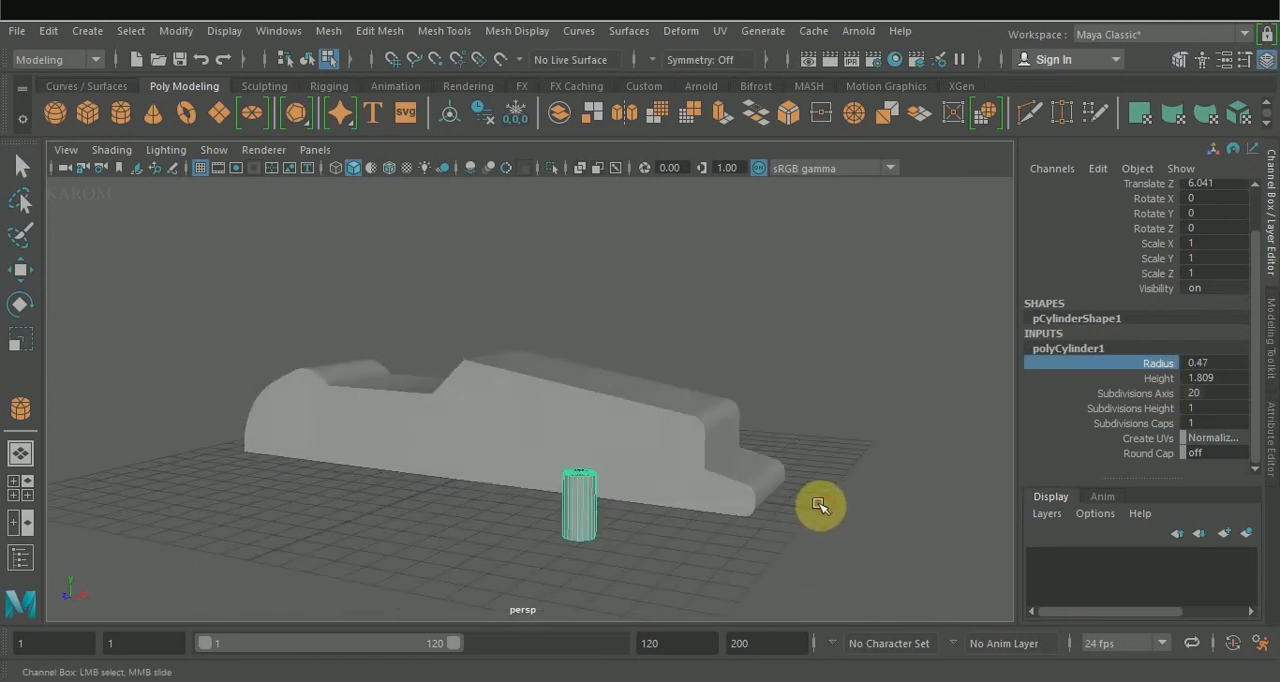
alt+drag(634, 506, 680, 530)
click(1150, 424)
middle_drag(969, 470, 935, 480)
Bevel the small cylinder's top rim with a fraction of 0.362.
right_drag(634, 540, 646, 219)
click(636, 540)
click(1271, 345)
click(1189, 467)
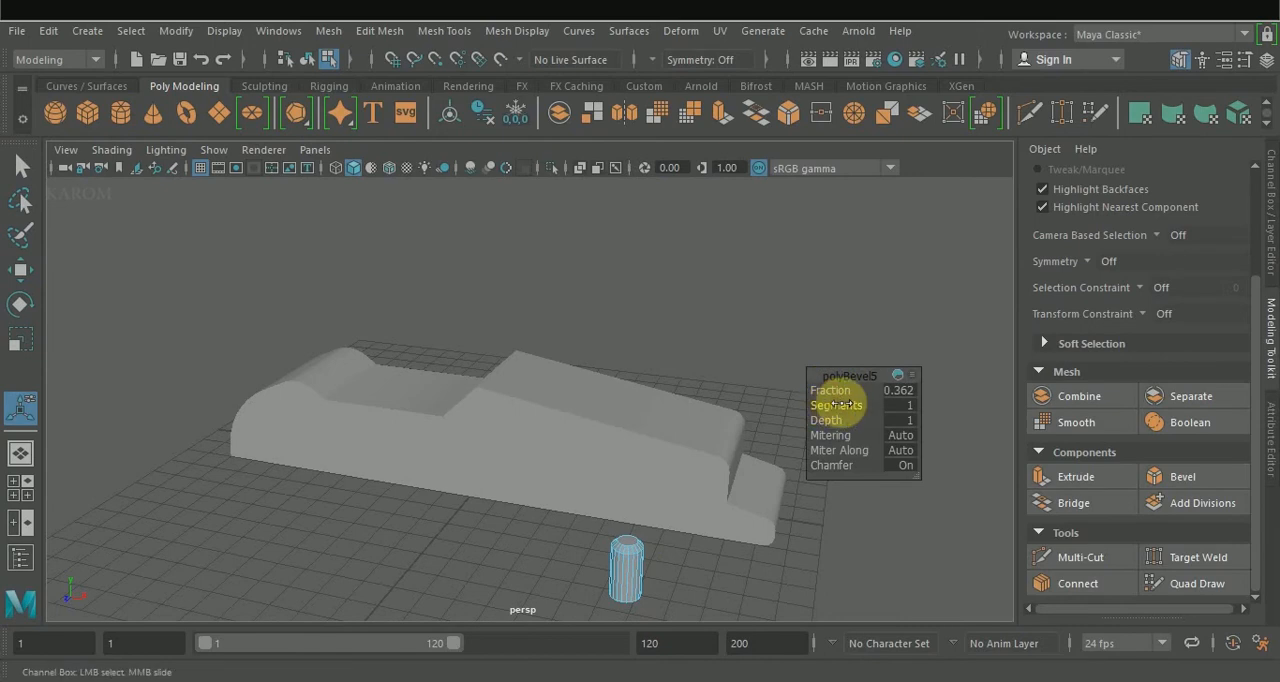
right_drag(626, 565, 689, 127)
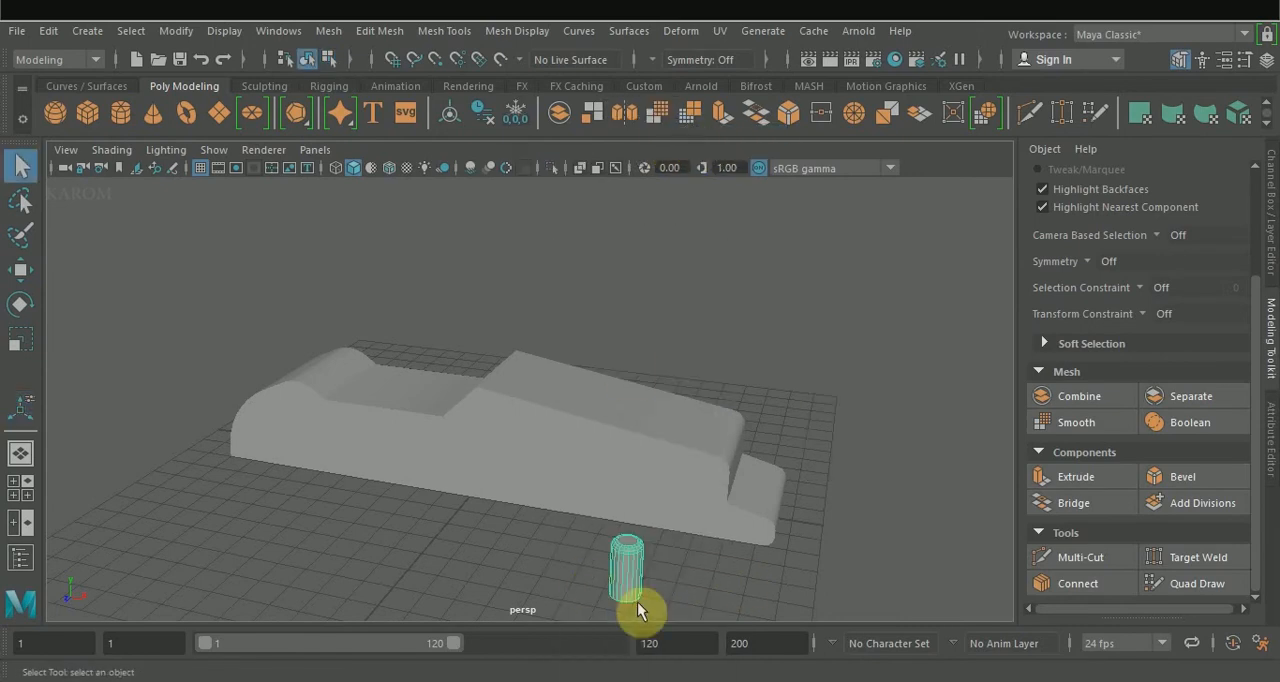
Lay the small cylinder on its side by setting Rotate Z to -90.
key(e)
click(1228, 276)
text(-90)
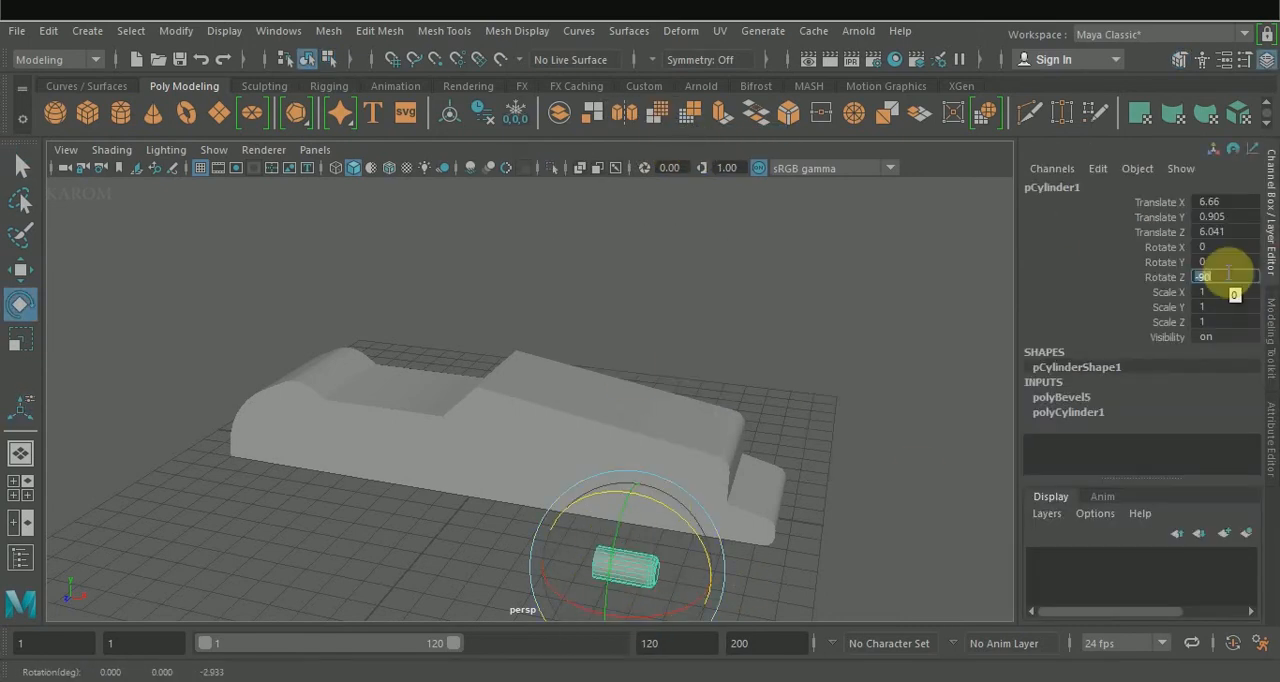
Move the cylinder onto the body's stepped end, at about X 8.99, Y 1.89 and Z -1.11.
alt+middle_drag(811, 480, 688, 398)
key(space)
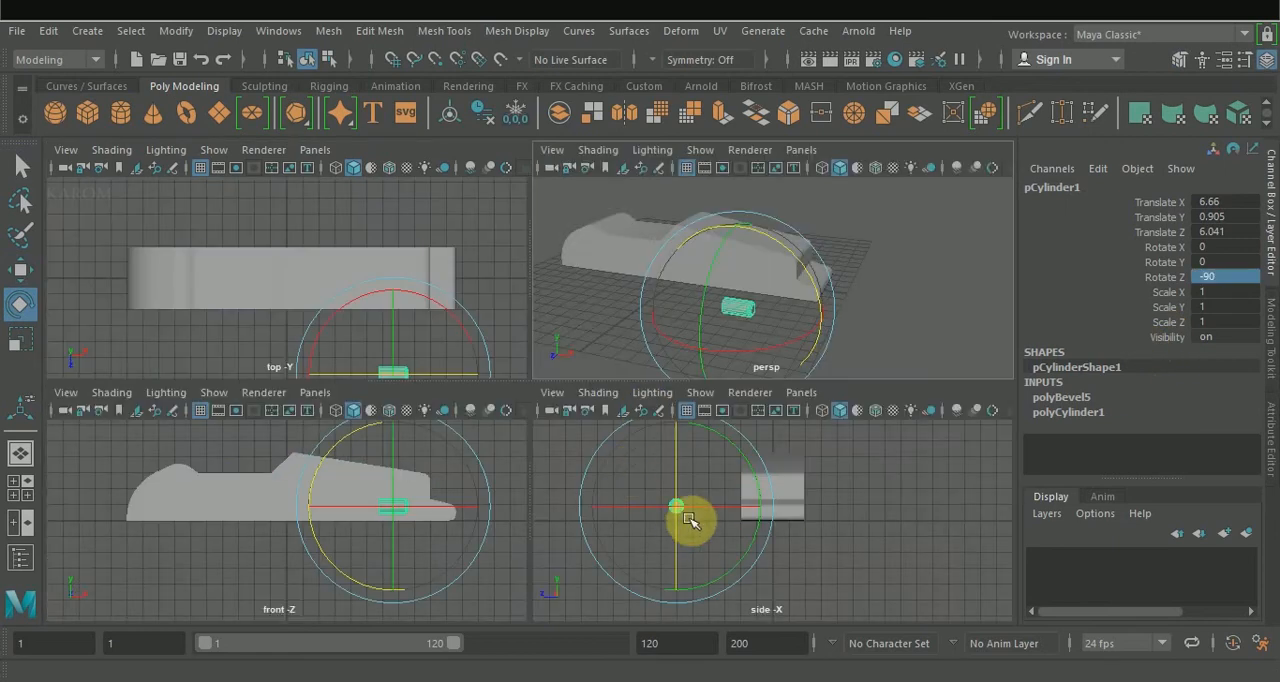
key(w)
drag(621, 506, 757, 435)
drag(851, 264, 885, 269)
drag(802, 198, 802, 204)
drag(707, 491, 729, 494)
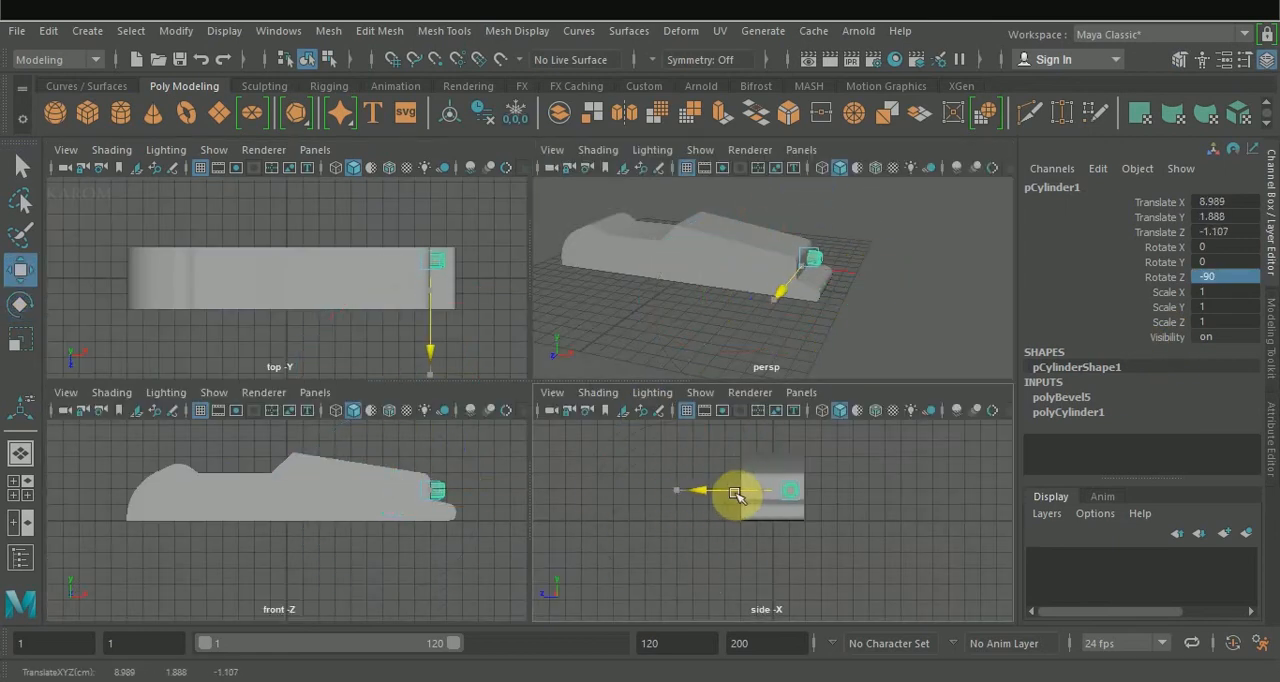
Duplicate the cylinder across the body's width and adjust the pair's placement on the stepped end.
key(ctrl+d)
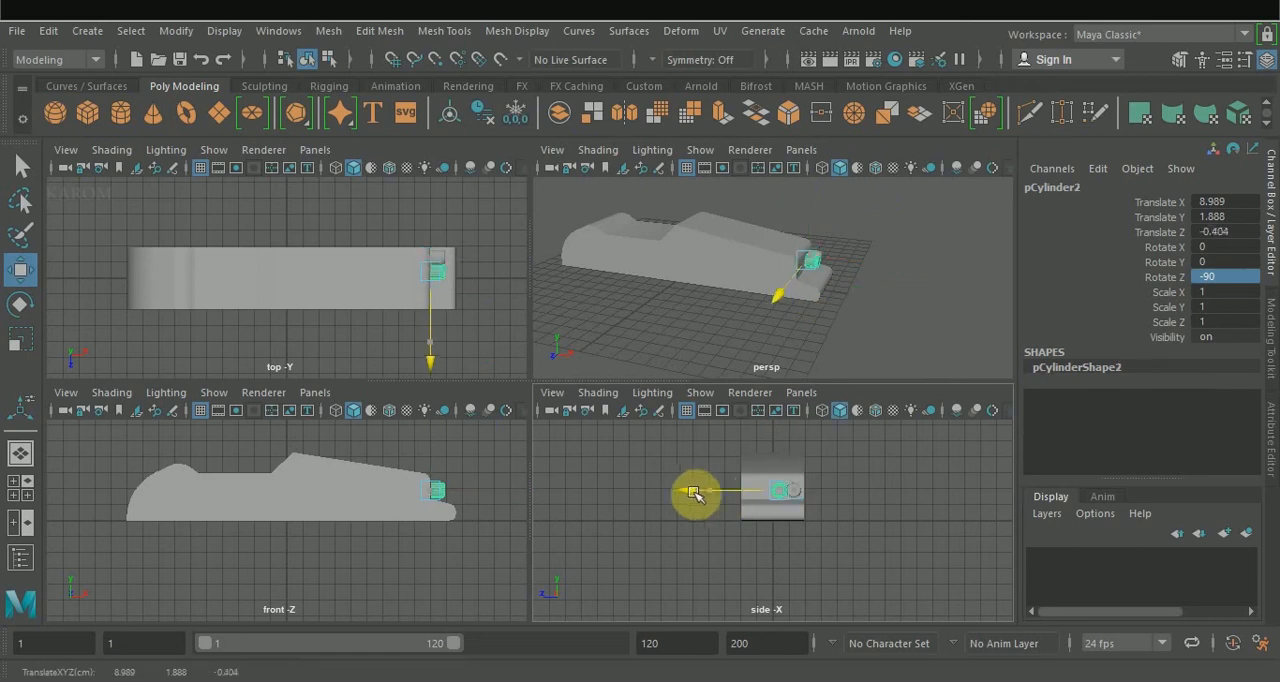
mouse_move(689, 491)
mouse_down()
mouse_move(676, 492)
mouse_move(692, 491)
mouse_up()
click(688, 552)
click(756, 491)
click(708, 438)
key(space)
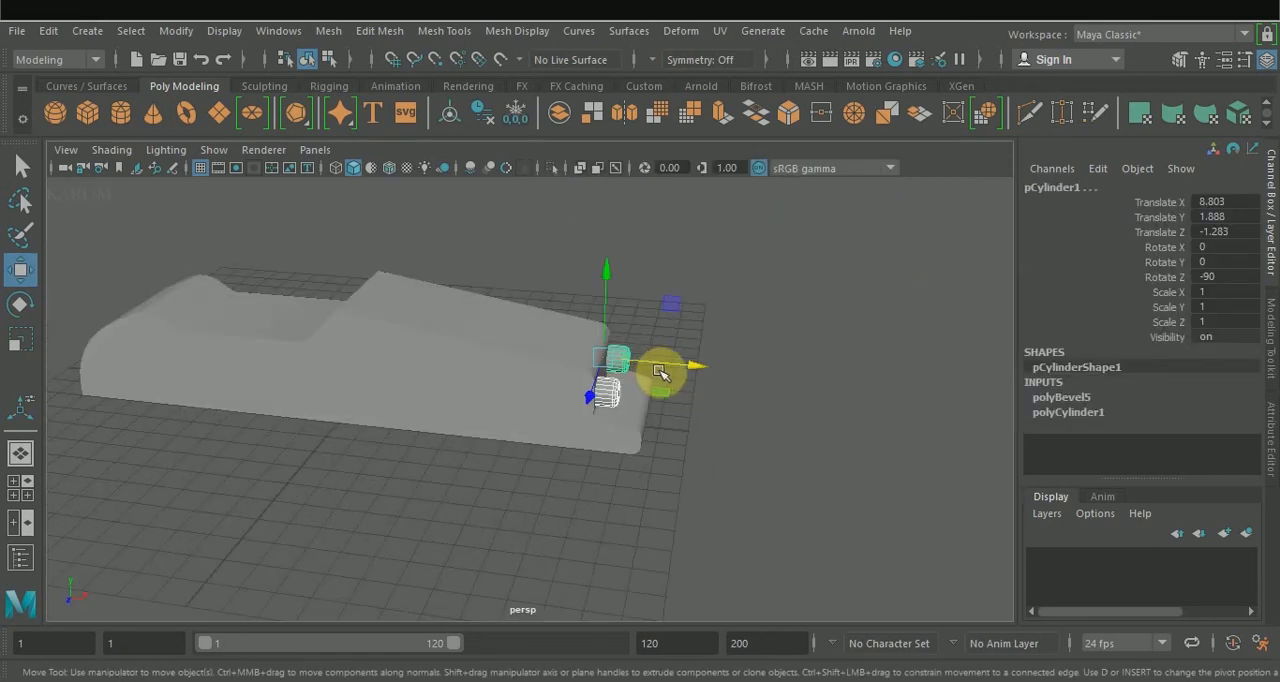
Mirror the cylinder pair across the world X axis to the rounded end and separate the mirrored meshes.
click(623, 112)
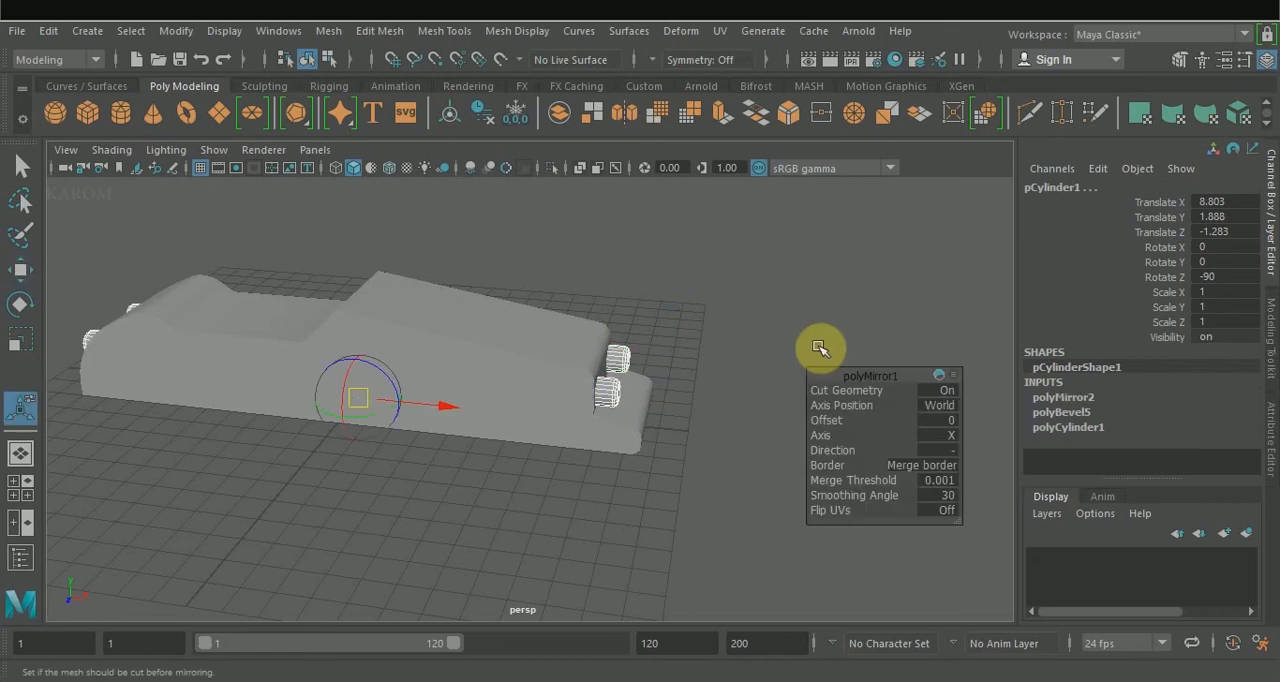
alt+drag(690, 278, 830, 251)
click(1272, 340)
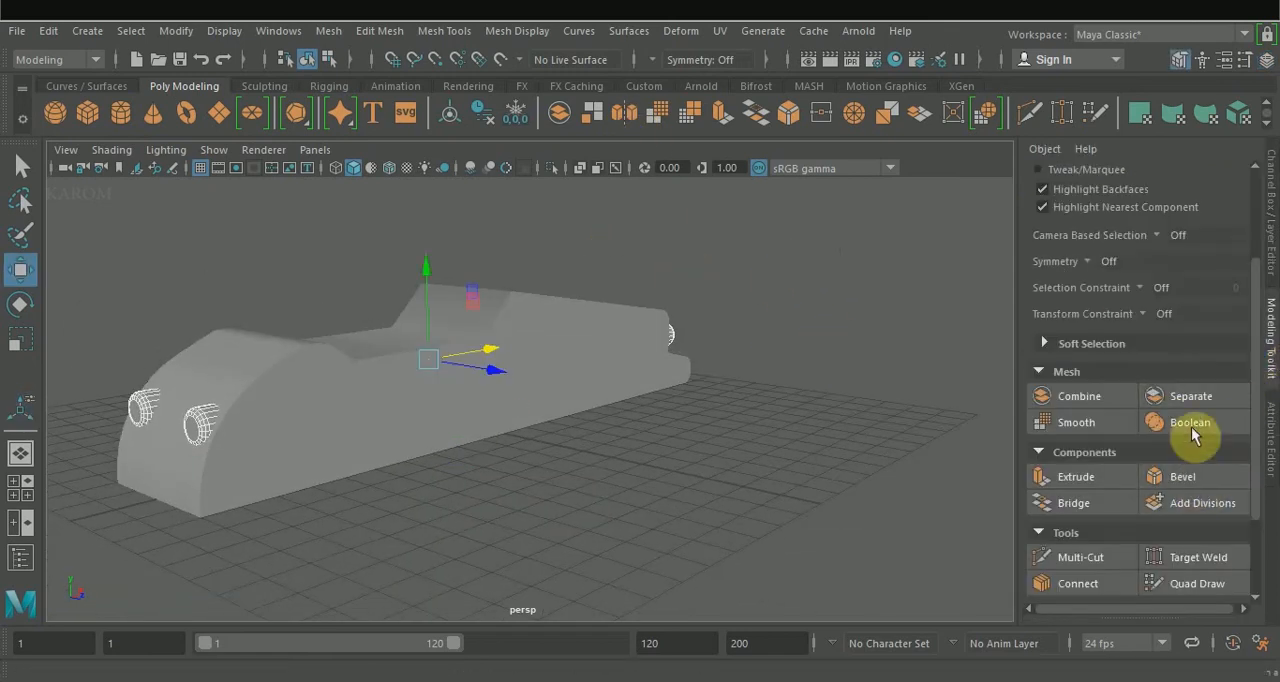
click(1191, 398)
Move the two mirrored cylinders outward and lower on the rounded end, to about X -9.29 and Y 1.16.
key(q)
click(200, 425)
shift+click(141, 408)
key(w)
drag(240, 390, 227, 401)
drag(147, 329, 146, 345)
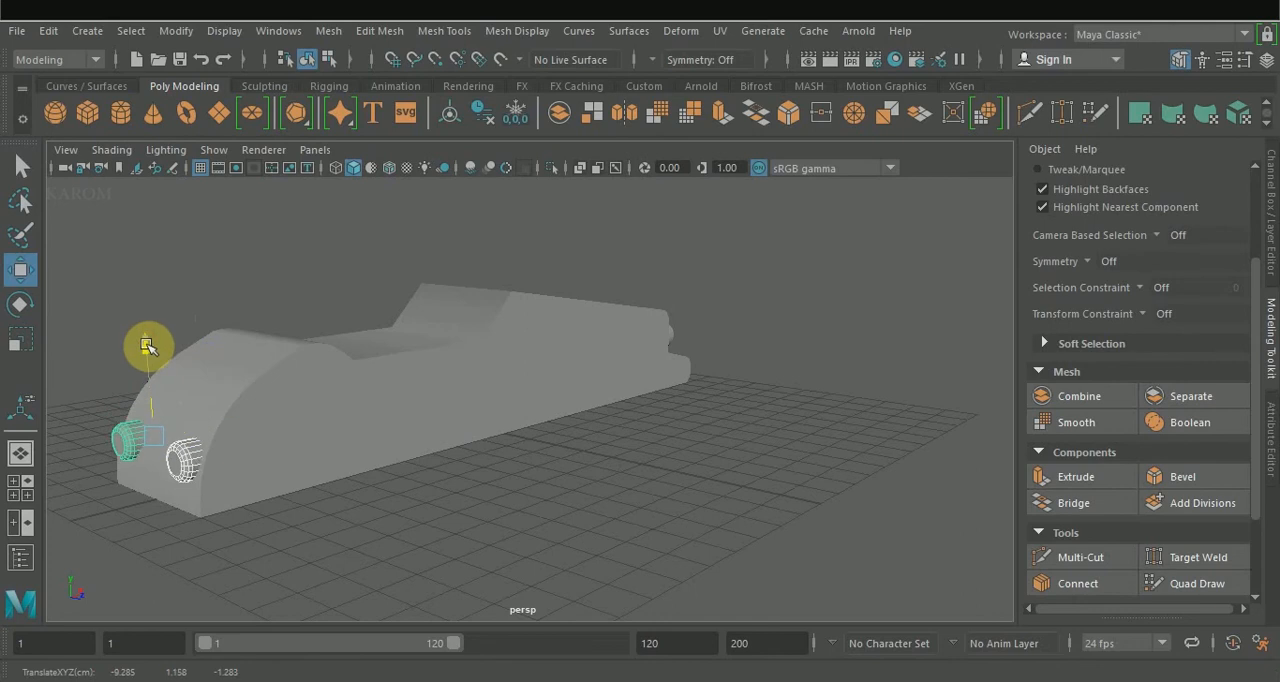
Stand a cylinder from the stepped end upright beside the body with Rotate Z 90, and duplicate it.
alt+drag(237, 428, 794, 437)
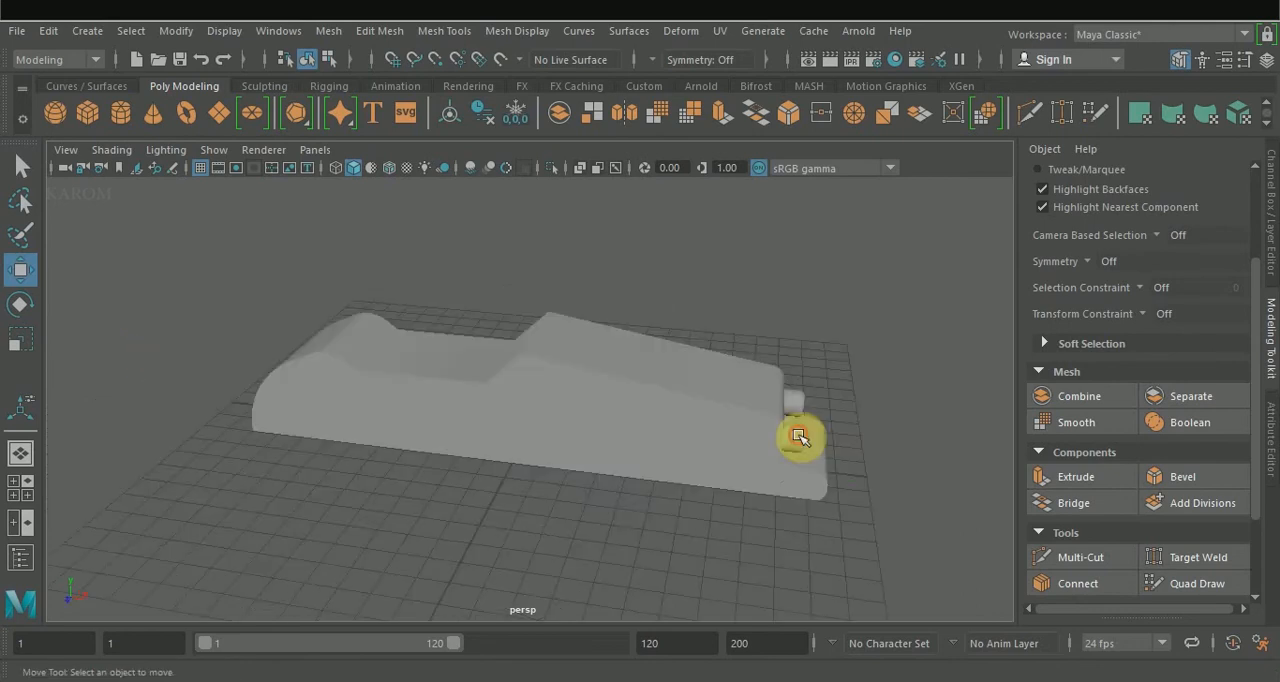
drag(790, 362, 783, 390)
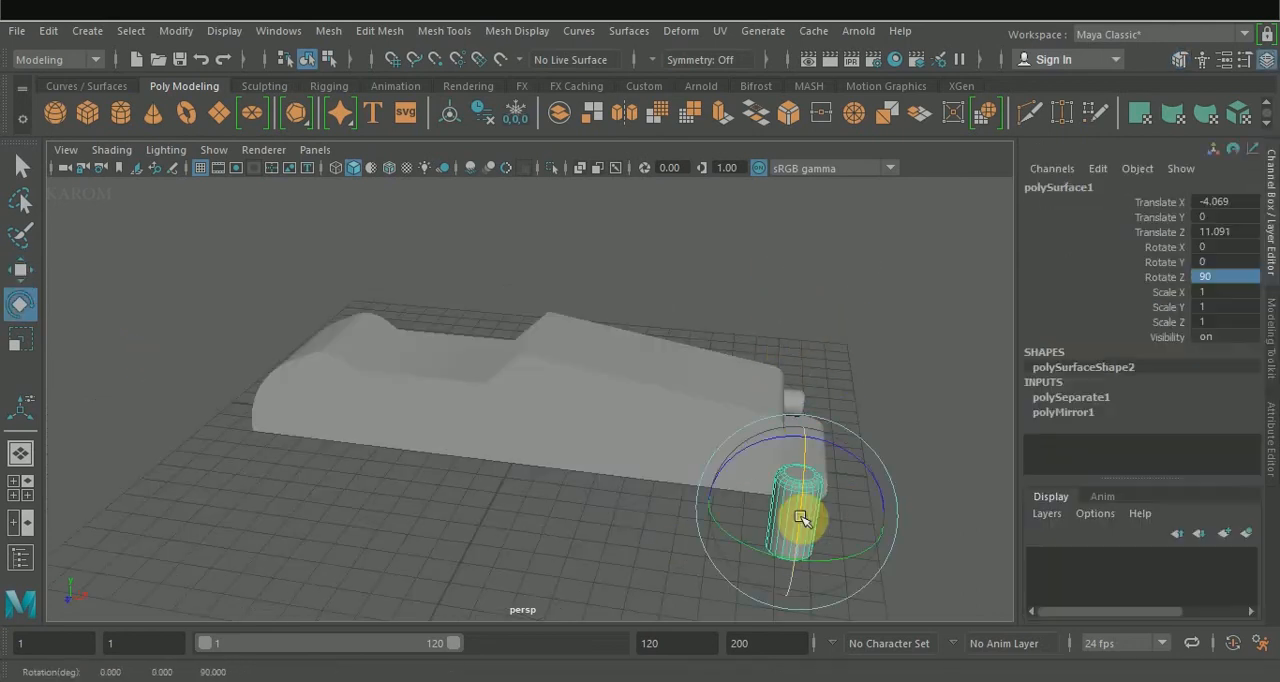
key(w)
drag(800, 520, 390, 492)
drag(508, 476, 374, 459)
click(429, 472)
alt+drag(510, 416, 449, 463)
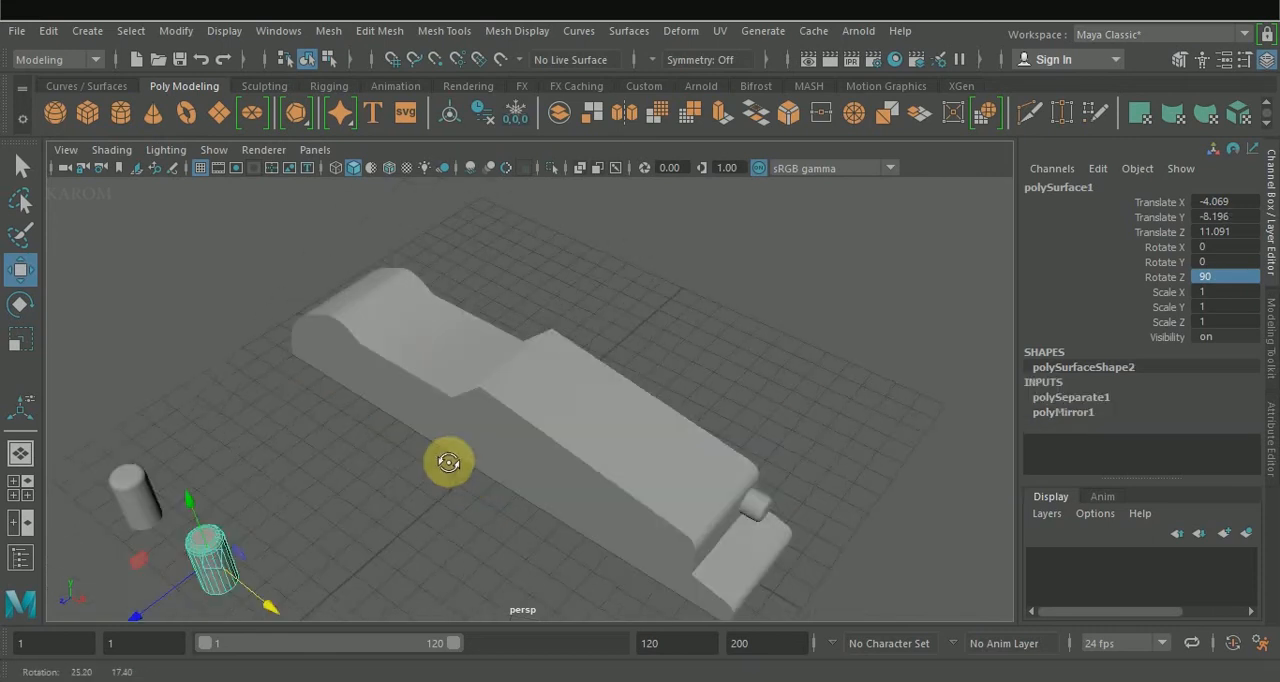
Scale one upright cylinder to 2.095 and centre it across the body's width above the cockpit recess.
drag(171, 597, 385, 455)
alt+drag(434, 436, 522, 476)
key(r)
drag(549, 437, 580, 526)
key(w)
drag(636, 446, 541, 430)
key(space)
drag(252, 300, 257, 325)
key(space)
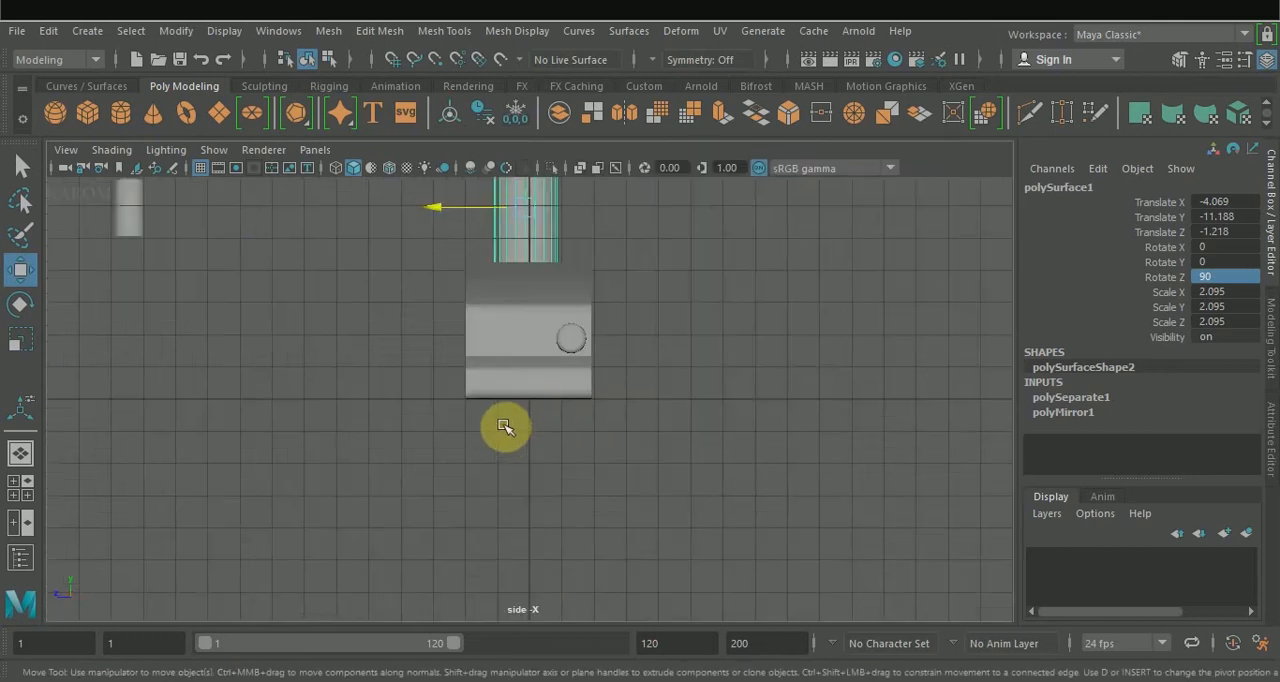
Lower the enlarged cylinder into the cockpit recess, at about Translate X -2.305.
key(space)
click(655, 343)
key(space)
click(440, 376)
alt+drag(668, 322, 661, 257)
drag(460, 186, 462, 236)
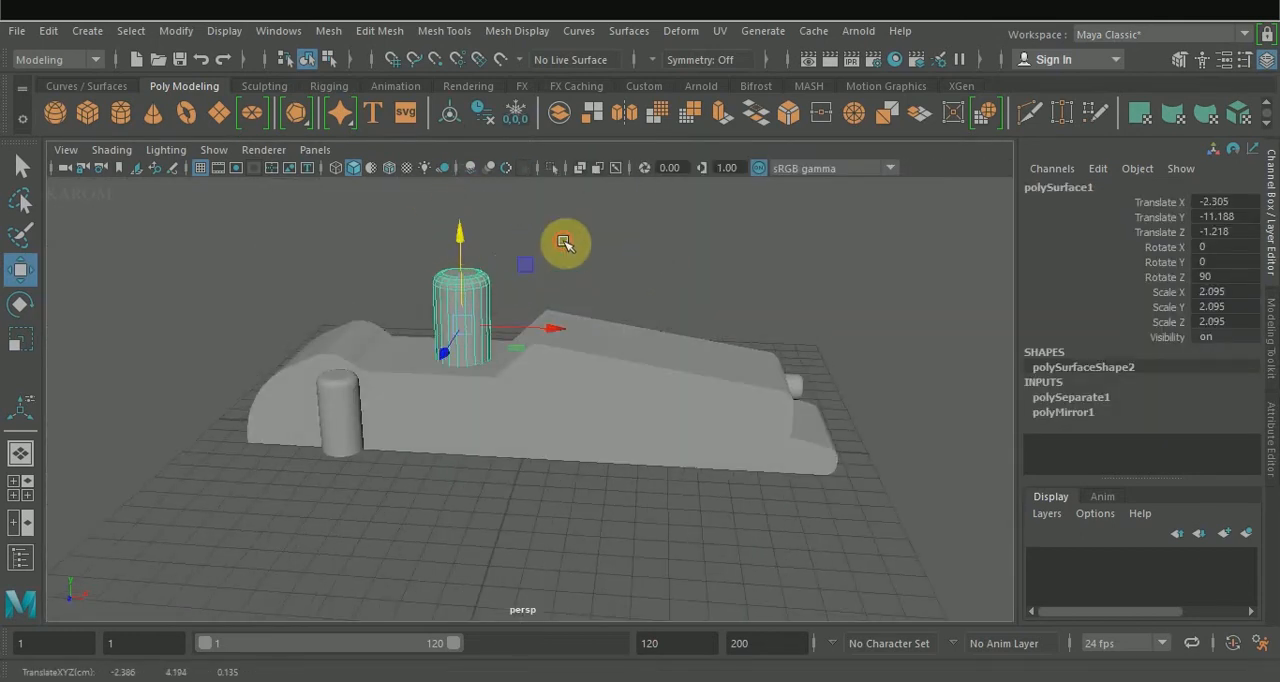
Raise the cockpit cylinder slightly to Translate X -1.884 and adjust its scale to 2.317.
alt+drag(566, 246, 557, 314)
key(r)
drag(457, 399, 465, 408)
alt+drag(564, 296, 586, 234)
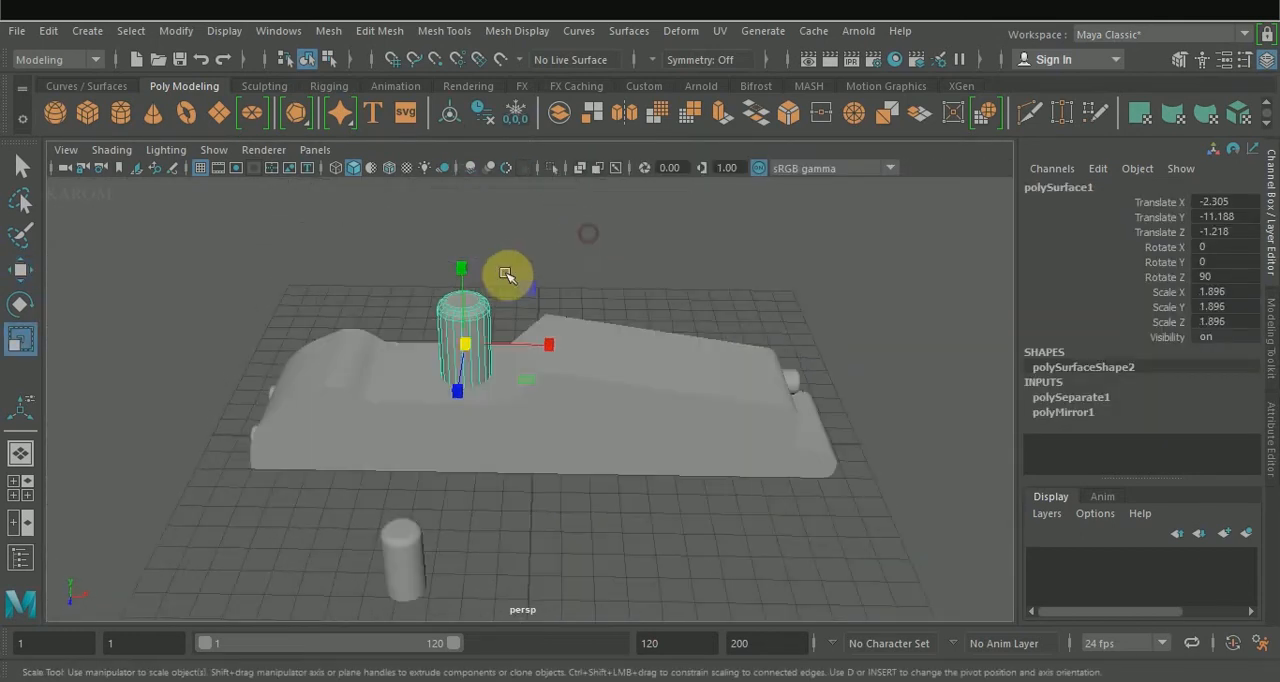
key(w)
drag(464, 280, 466, 266)
alt+drag(544, 272, 534, 360)
key(r)
drag(448, 457, 460, 459)
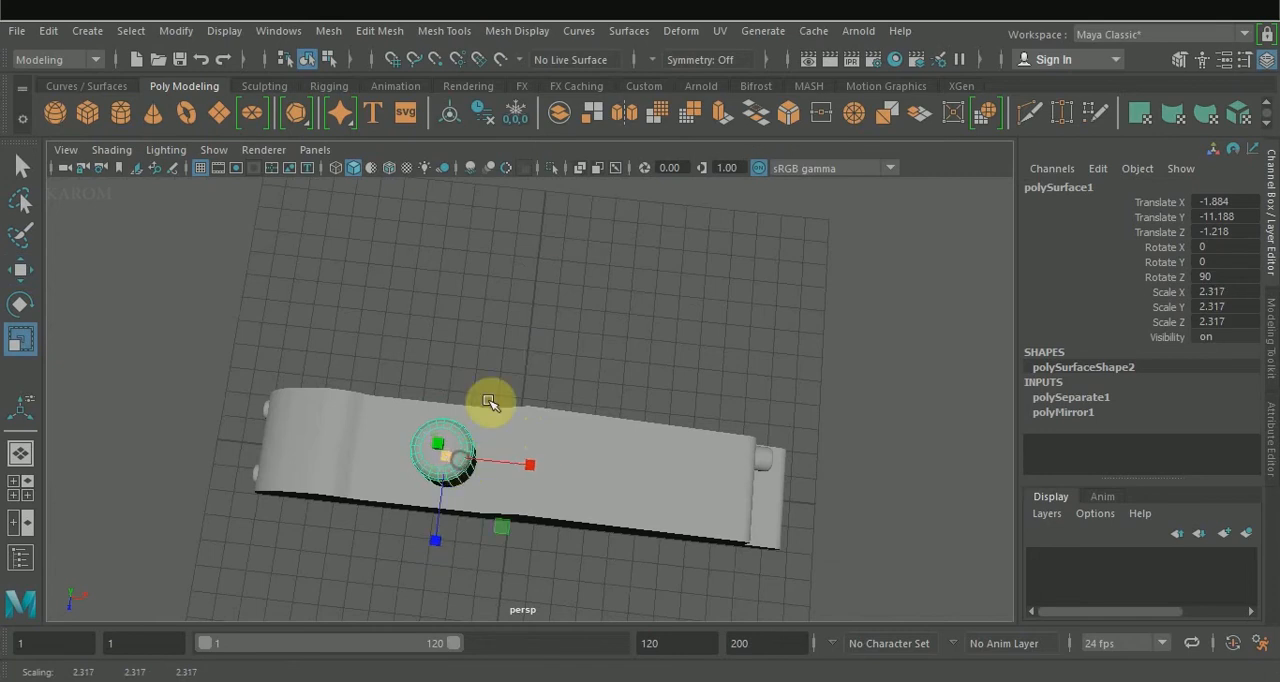
Reposition the cockpit cylinder along the body and enlarge it to a scale of 2.462.
alt+drag(588, 342, 606, 256)
key(w)
drag(541, 379, 548, 380)
alt+drag(570, 294, 570, 354)
key(r)
drag(459, 438, 464, 438)
Duplicate the large cylinder toward the rounded end, placing the copy beside the original in the recess.
key(w)
drag(543, 446, 471, 441)
key(ctrl+d)
alt+drag(540, 405, 445, 345)
Subtract both large cylinders from the car body with a Boolean difference to cut two seat holes.
click(443, 343)
click(387, 335)
shift+click(350, 372)
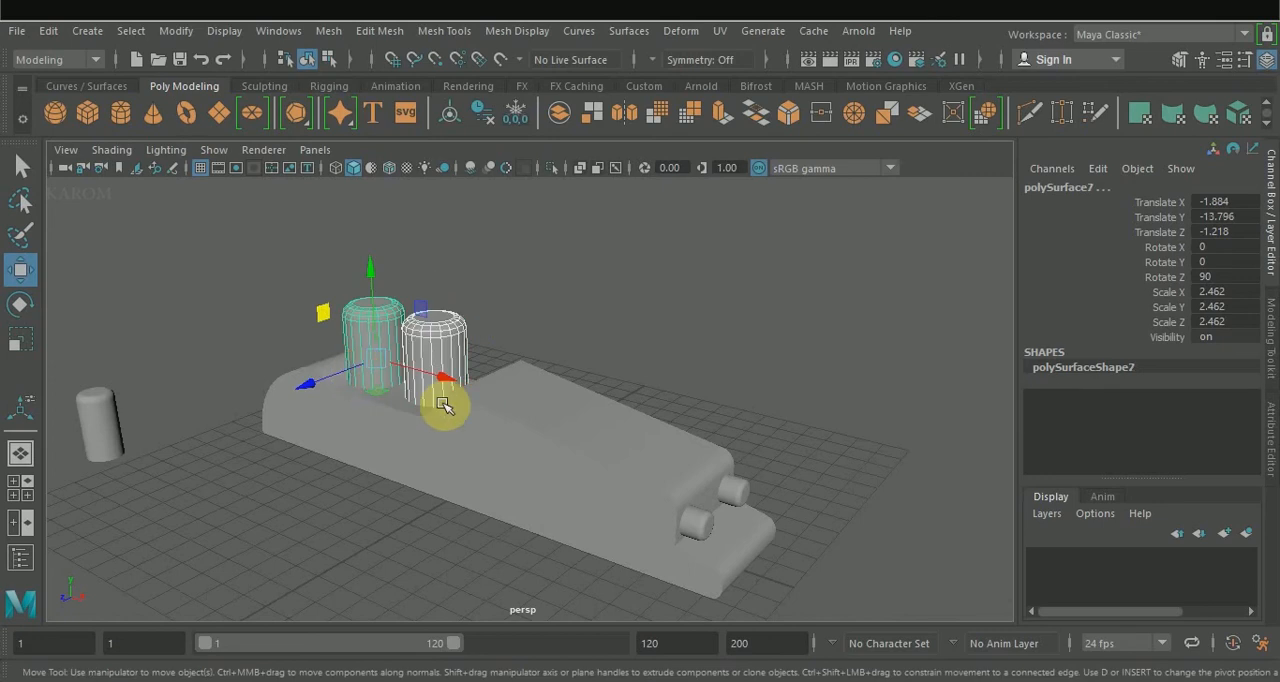
shift+click(563, 457)
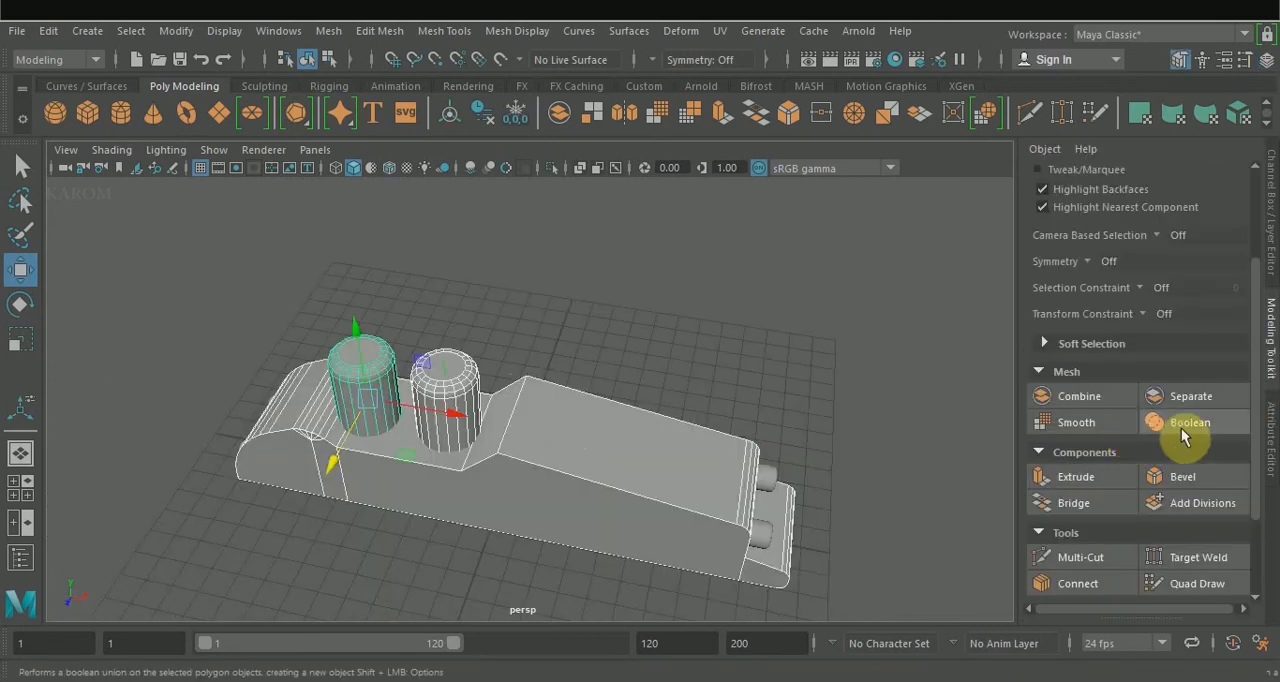
click(1183, 432)
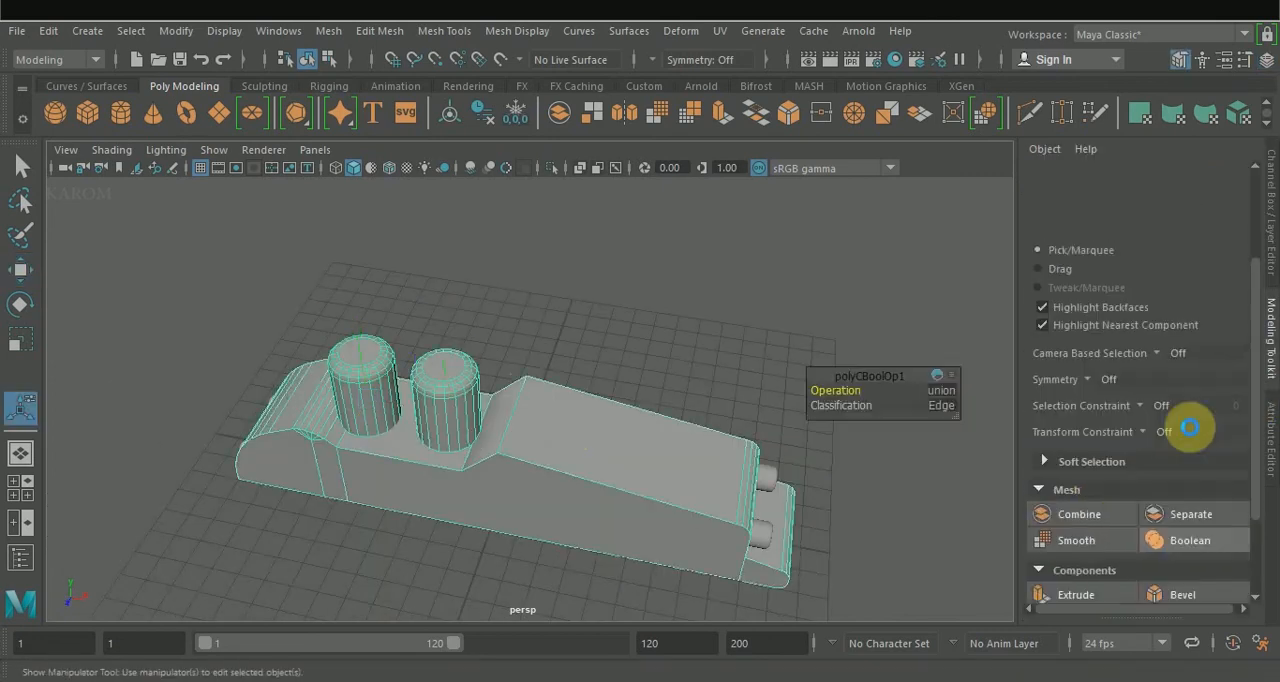
click(942, 392)
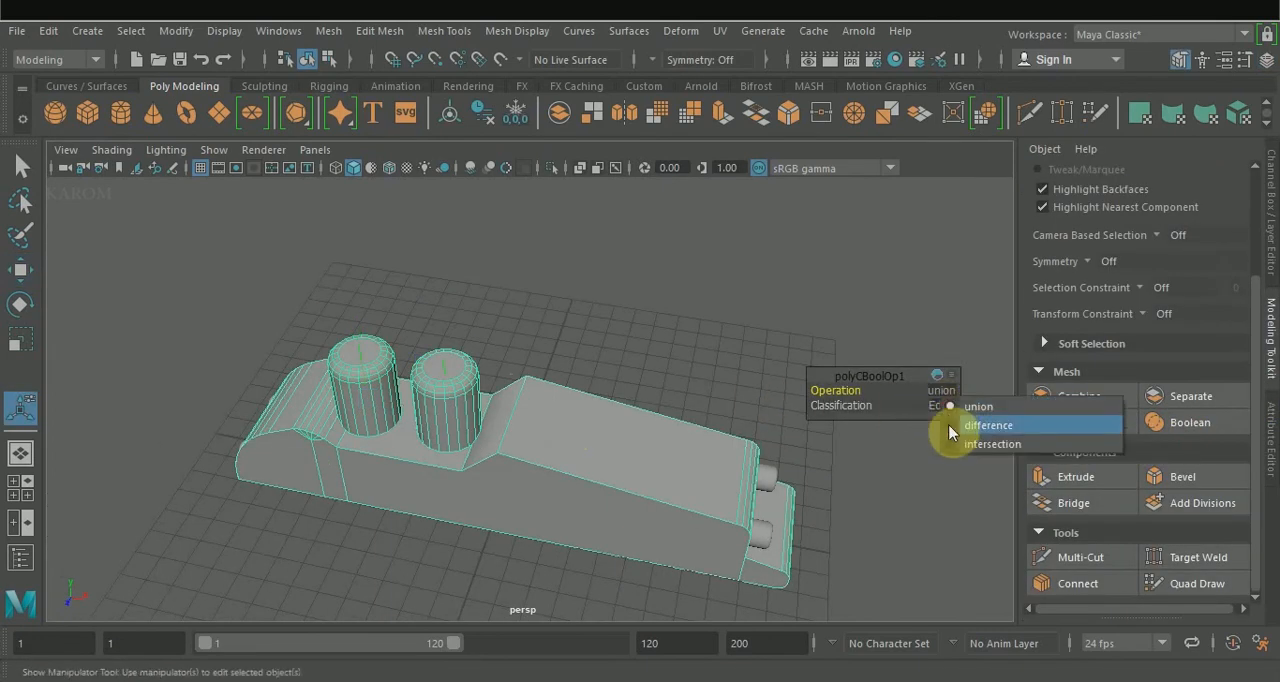
click(950, 425)
Move the spare small cylinder above the cockpit and centre it across the body's width, at about X -1.6 and Z 0.12.
alt+drag(665, 328, 522, 370)
click(708, 376)
key(w)
click(107, 531)
drag(70, 546, 414, 443)
key(space)
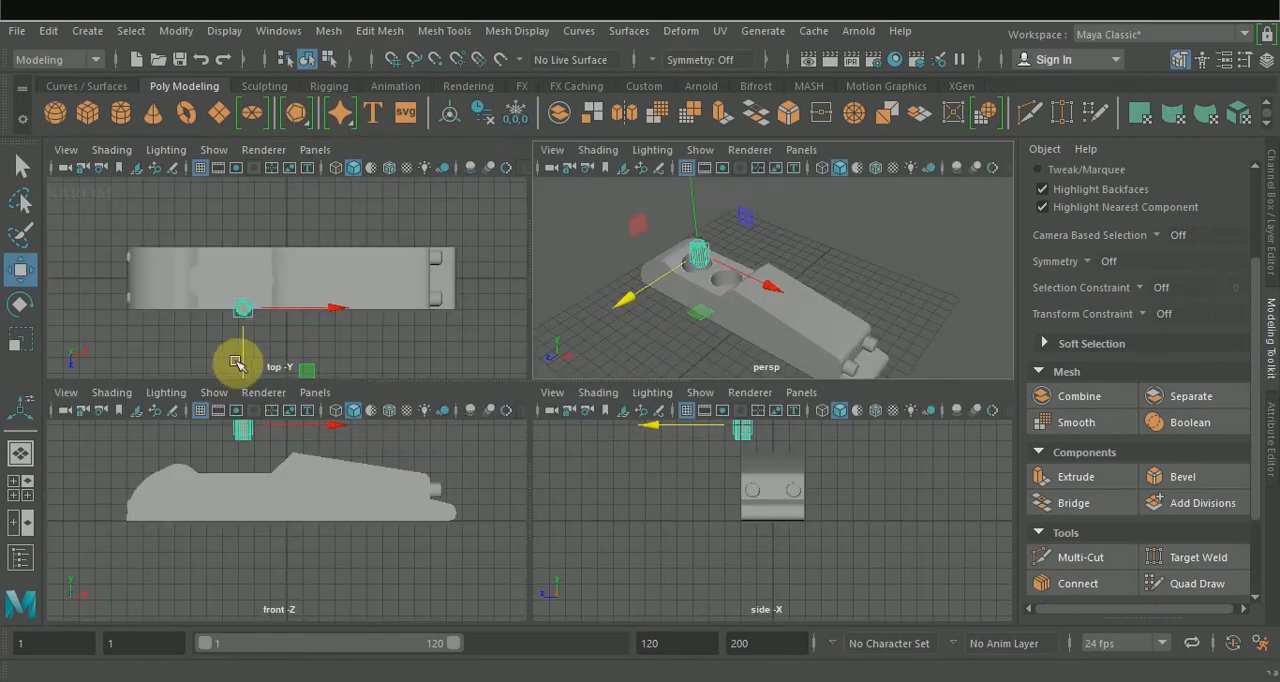
drag(326, 280, 337, 283)
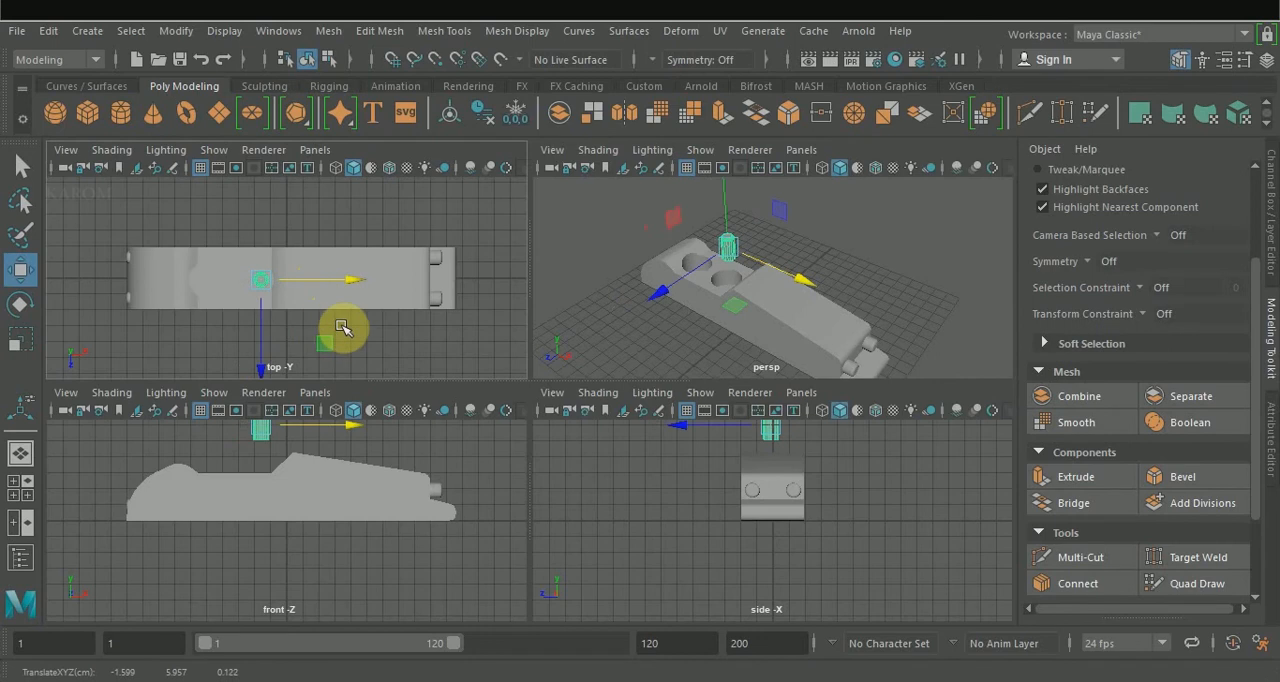
key(space)
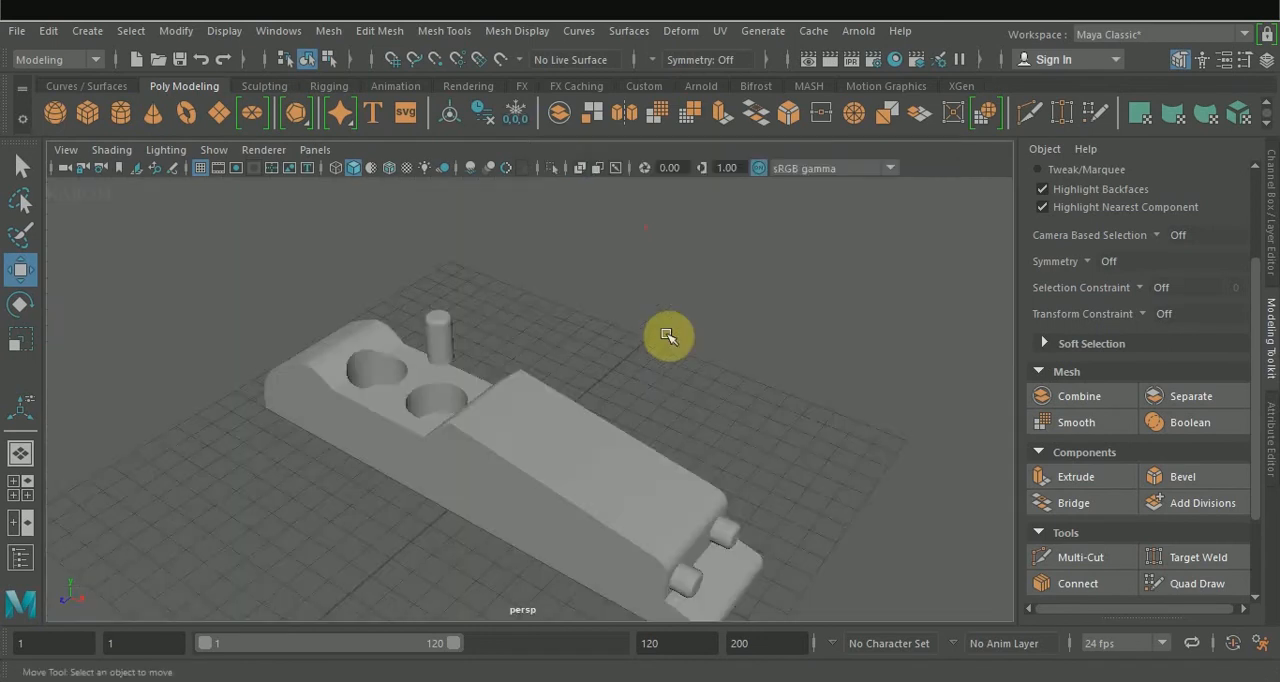
Enlarge the small cylinder to fit inside the middle seat hole and lower it into the hole.
alt+drag(666, 337, 706, 334)
key(r)
key(w)
drag(484, 243, 557, 374)
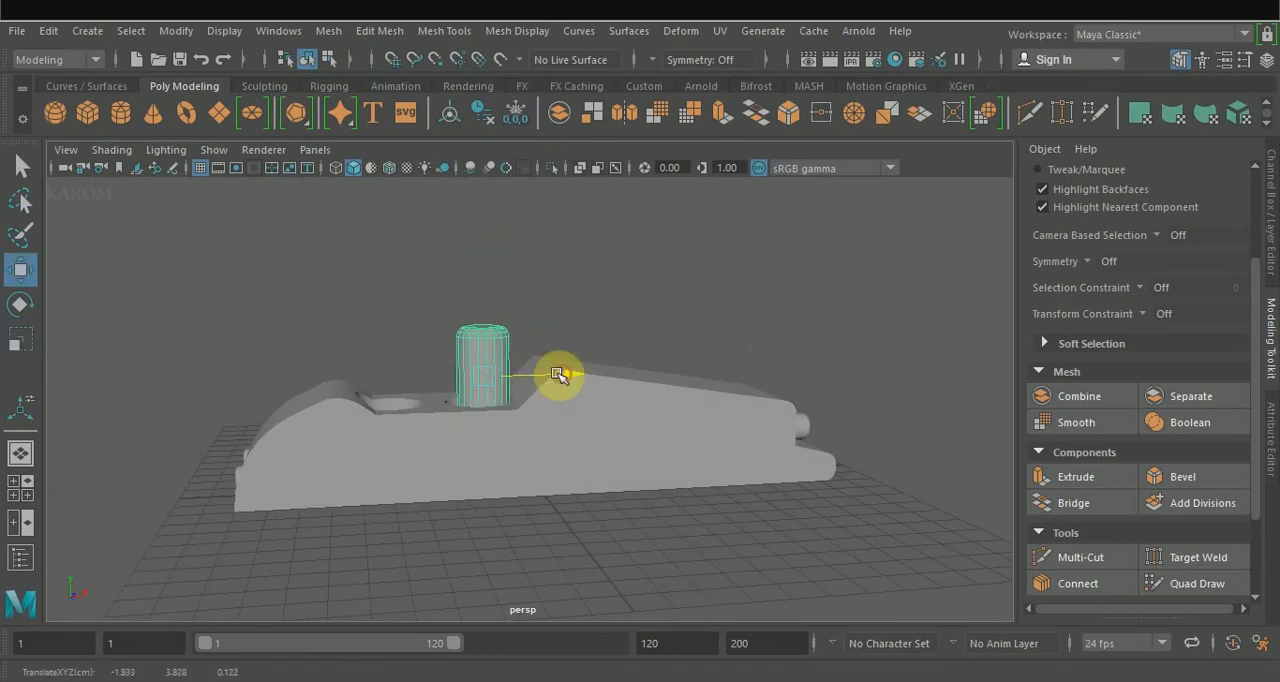
key(r)
drag(484, 290, 510, 472)
Duplicate the seat-hole cylinder into the other hole, at about Translate X -5.09.
key(w)
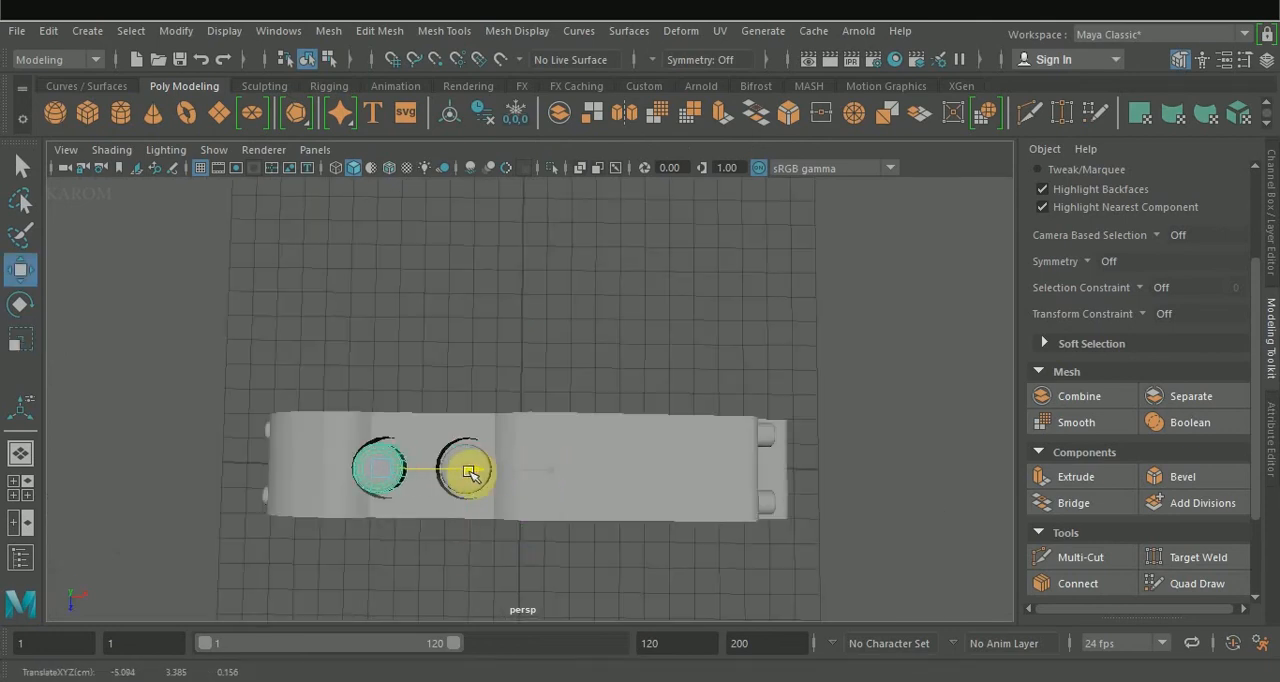
click(597, 344)
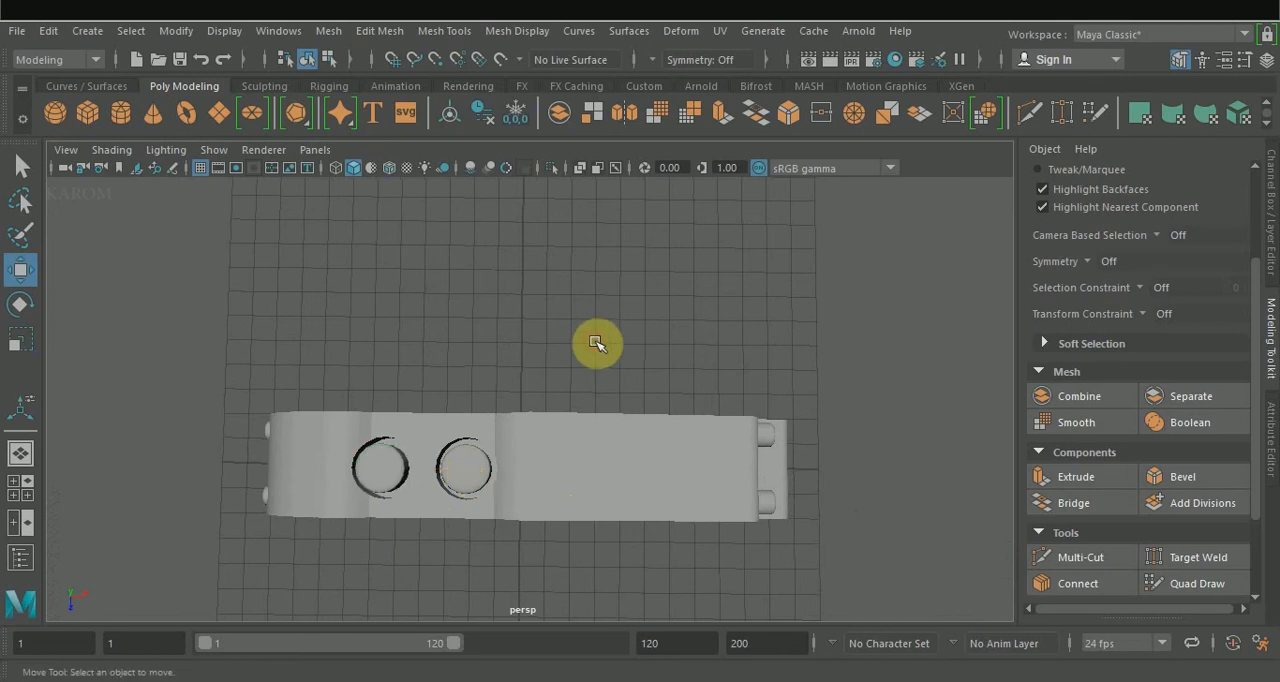
alt+drag(595, 357, 601, 252)
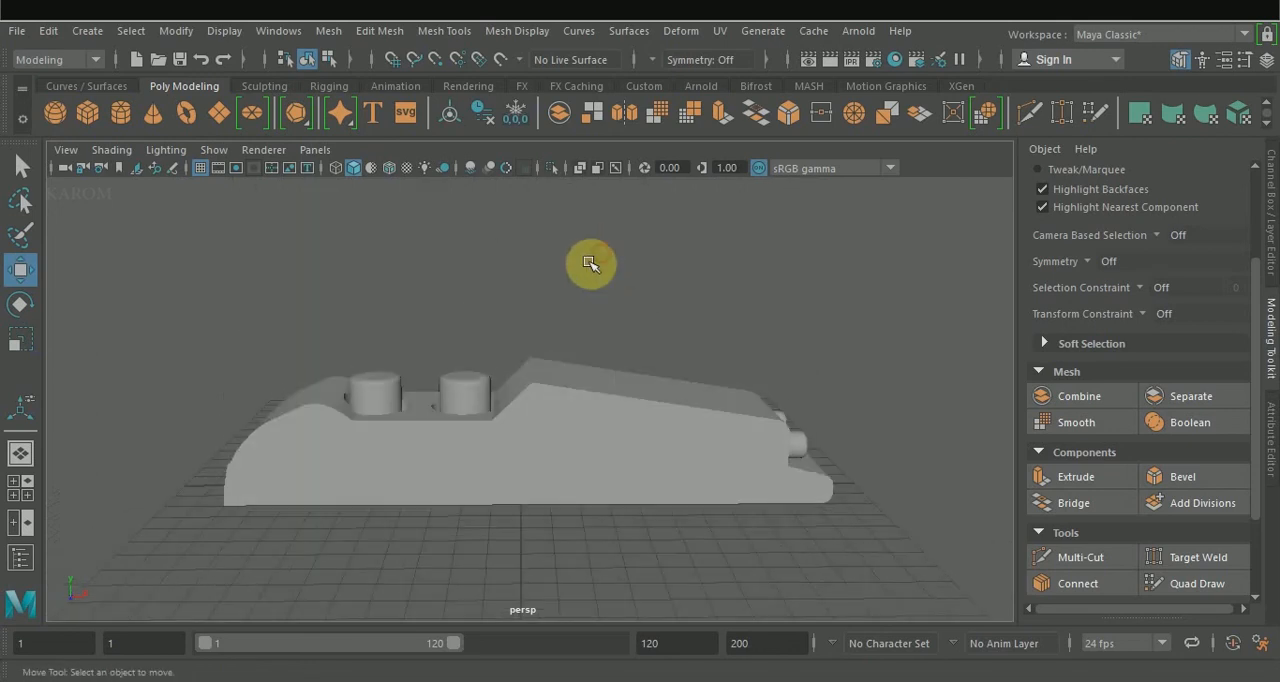
Create a polygon sphere as a head on one seat cylinder and duplicate it onto the other.
click(67, 110)
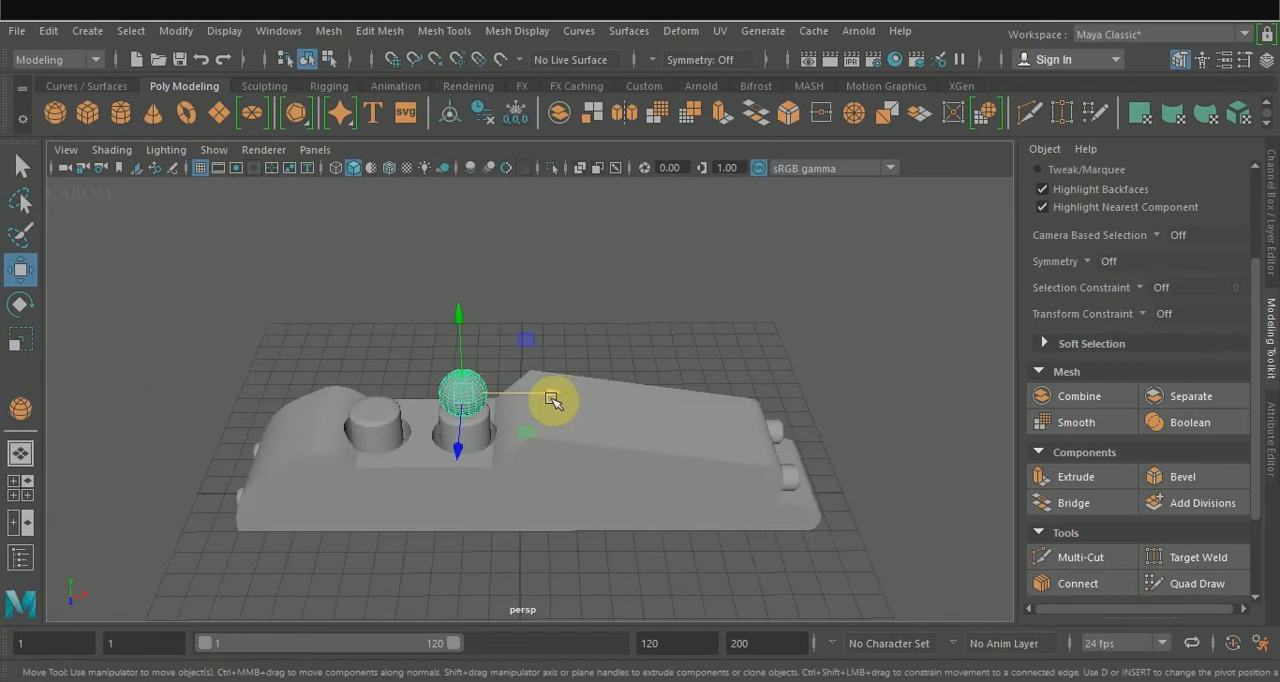
shift+drag(552, 399, 463, 410)
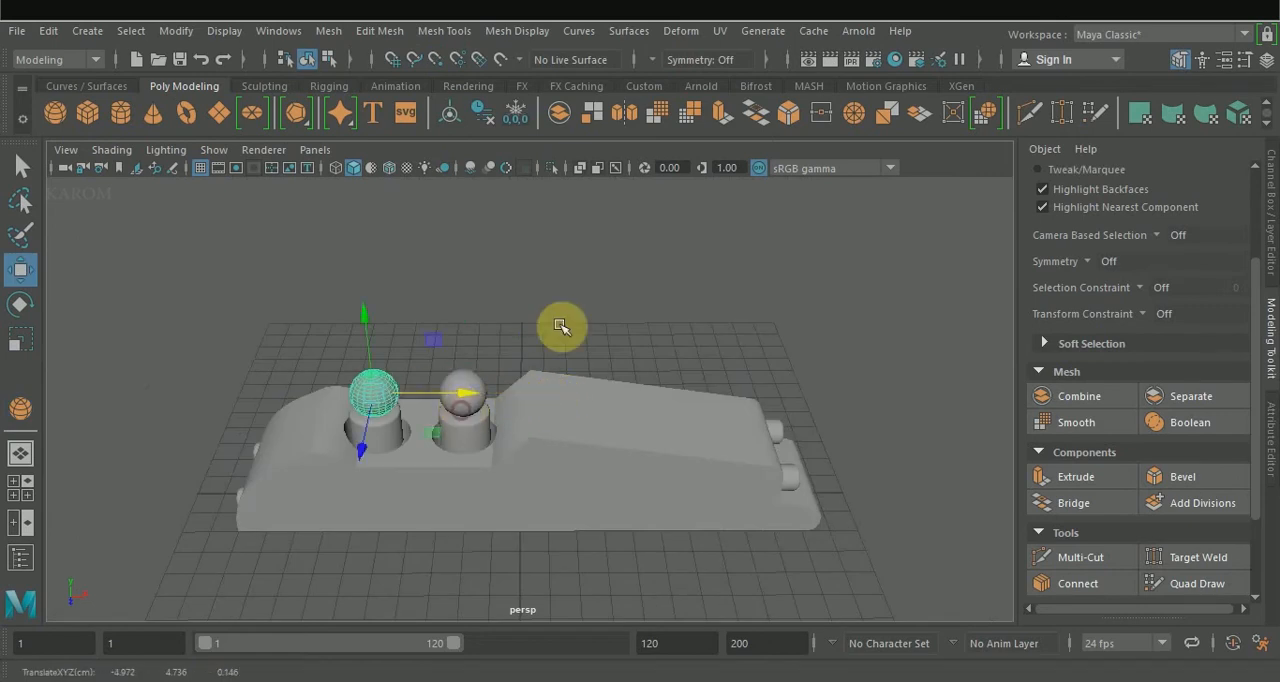
click(562, 328)
mouse_move(563, 358)
alt+mouse_down()
mouse_move(594, 259)
mouse_move(580, 235)
alt+mouse_up()
alt+drag(612, 322, 669, 294)
Create a polygon cylinder about 2.28 in radius and 1.16 high beside the body, with 0 cap subdivisions.
click(122, 113)
alt+drag(543, 491, 545, 528)
alt+drag(574, 566, 580, 495)
click(1271, 220)
click(1068, 393)
click(1133, 468)
middle_drag(910, 515, 748, 530)
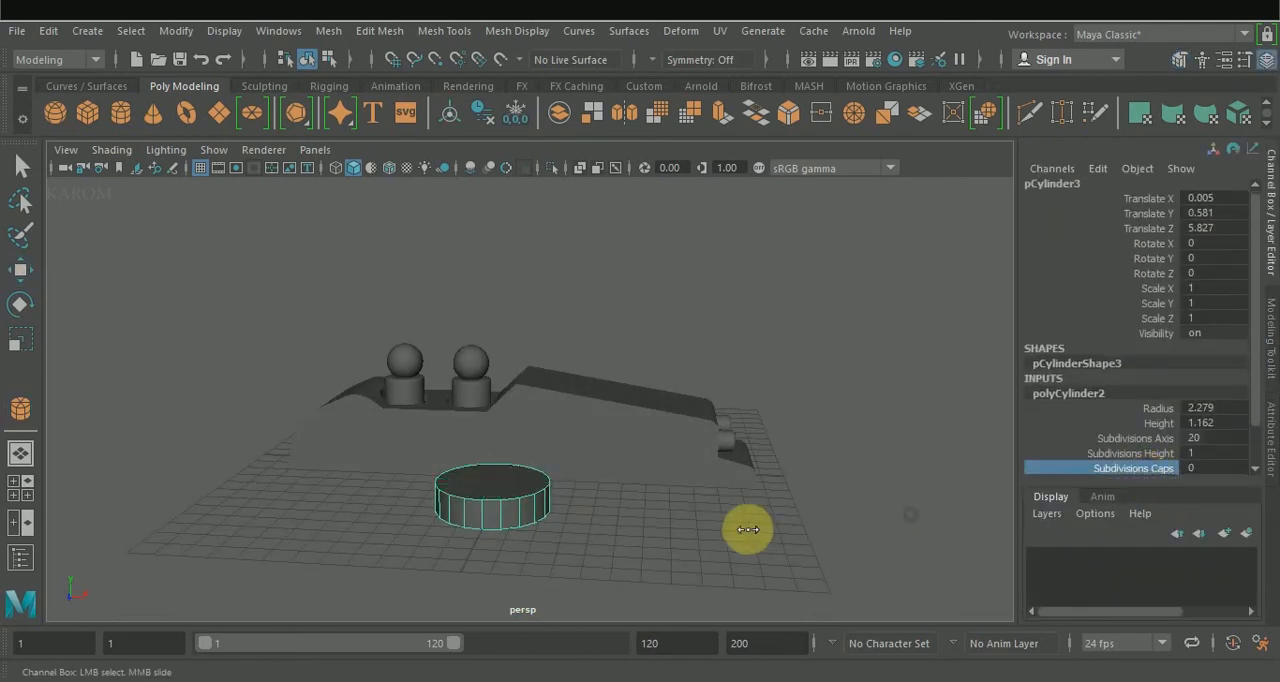
alt+drag(732, 528, 728, 540)
Duplicate the wheel cylinder, scale the copy to 0.884 and stretch its Y scale to 1.29.
key(w)
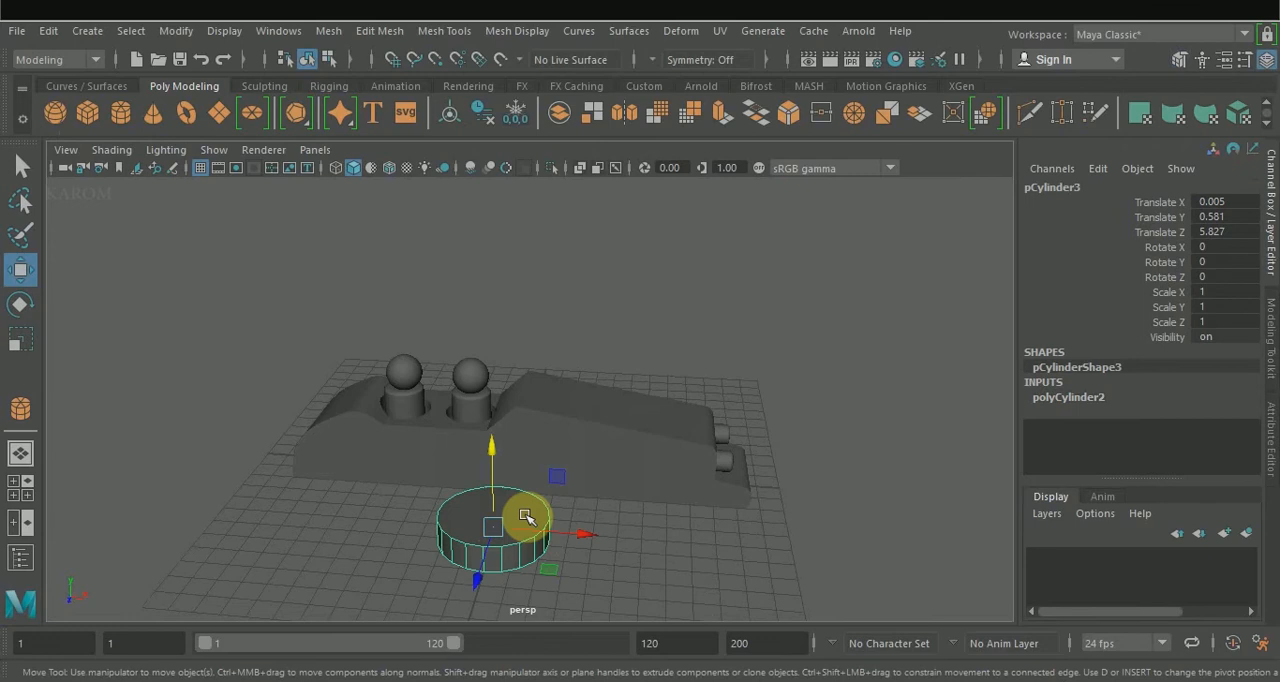
key(ctrl+d)
key(r)
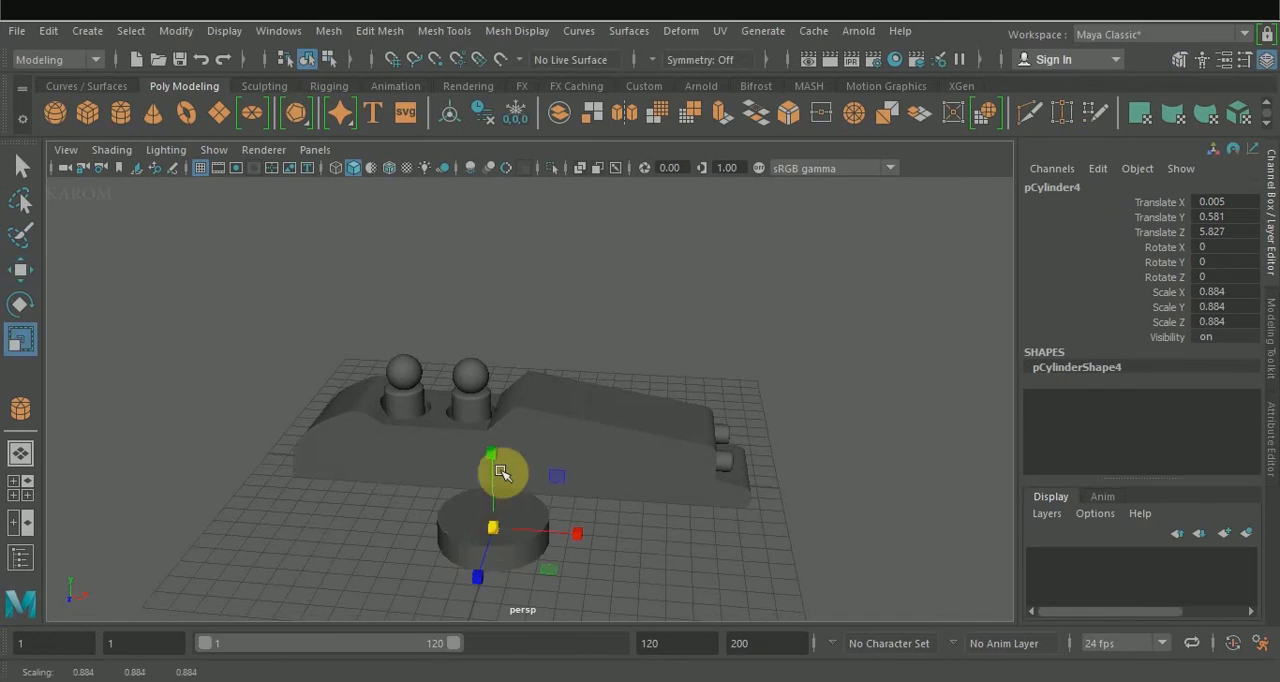
drag(502, 411, 502, 416)
alt+drag(592, 576, 632, 507)
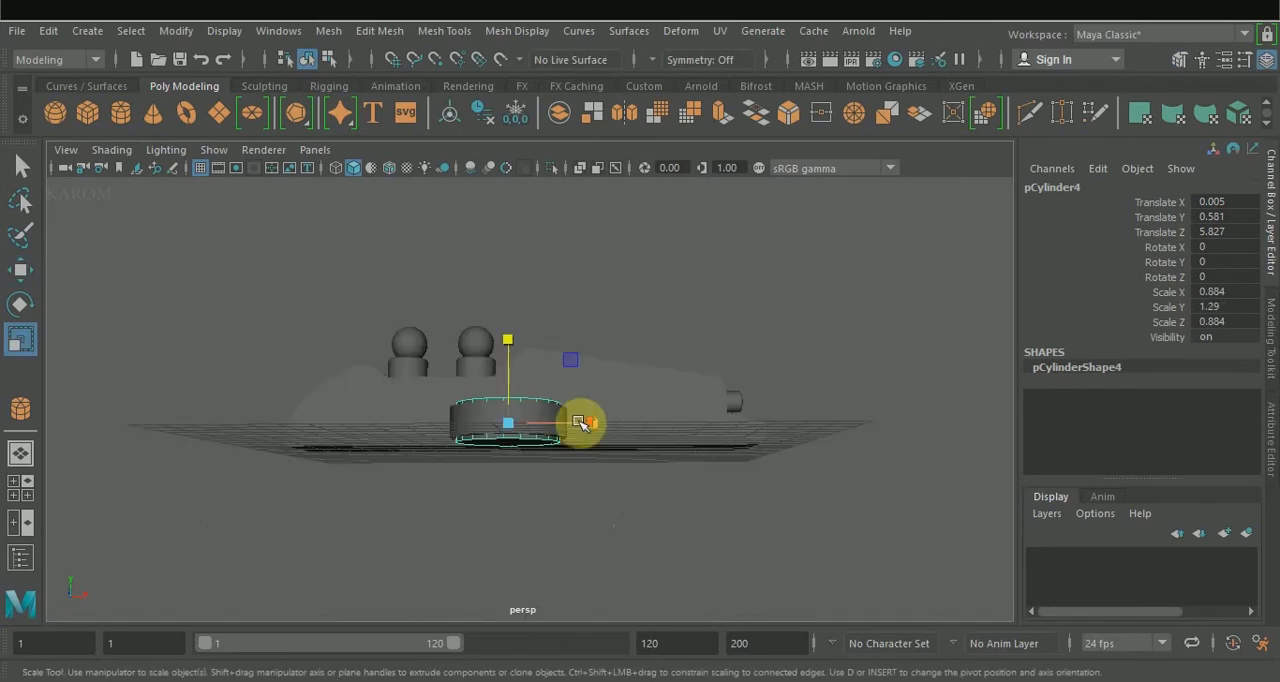
scroll(584, 422, up, 4)
Assign a Blinn material to the inner wheel cylinder with a yellow color of H 60, S 1.000, V 0.802.
alt+drag(590, 424, 623, 443)
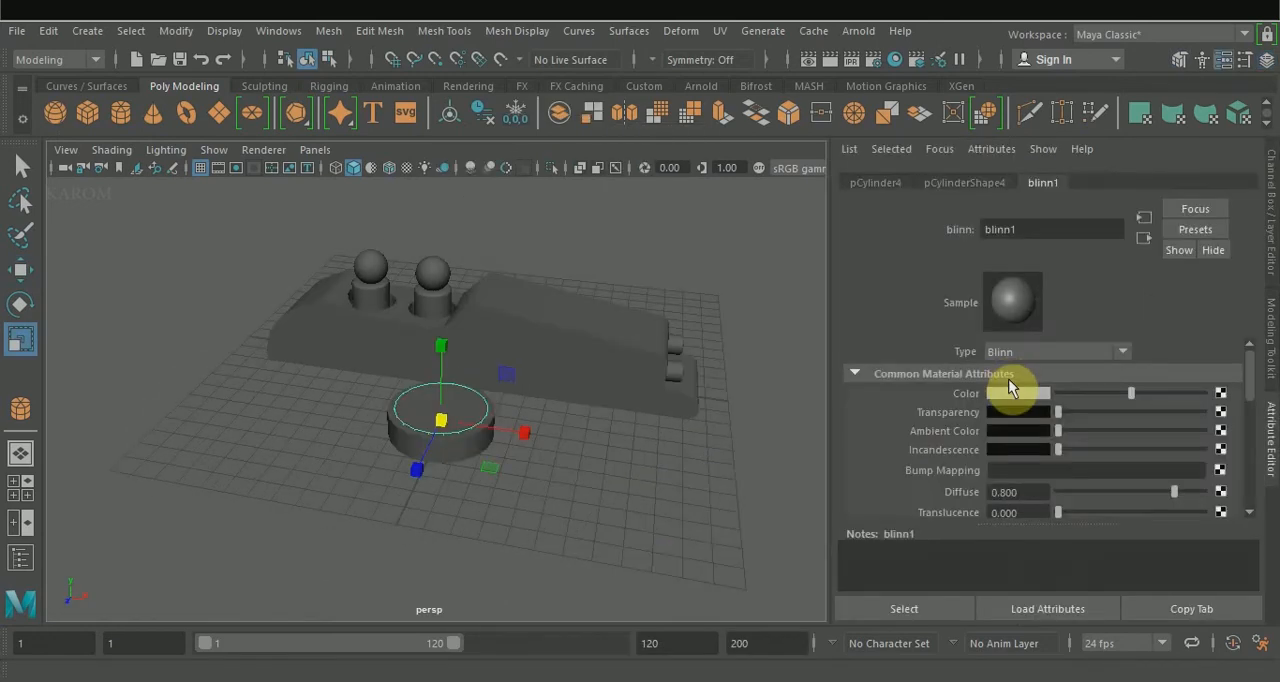
click(1013, 390)
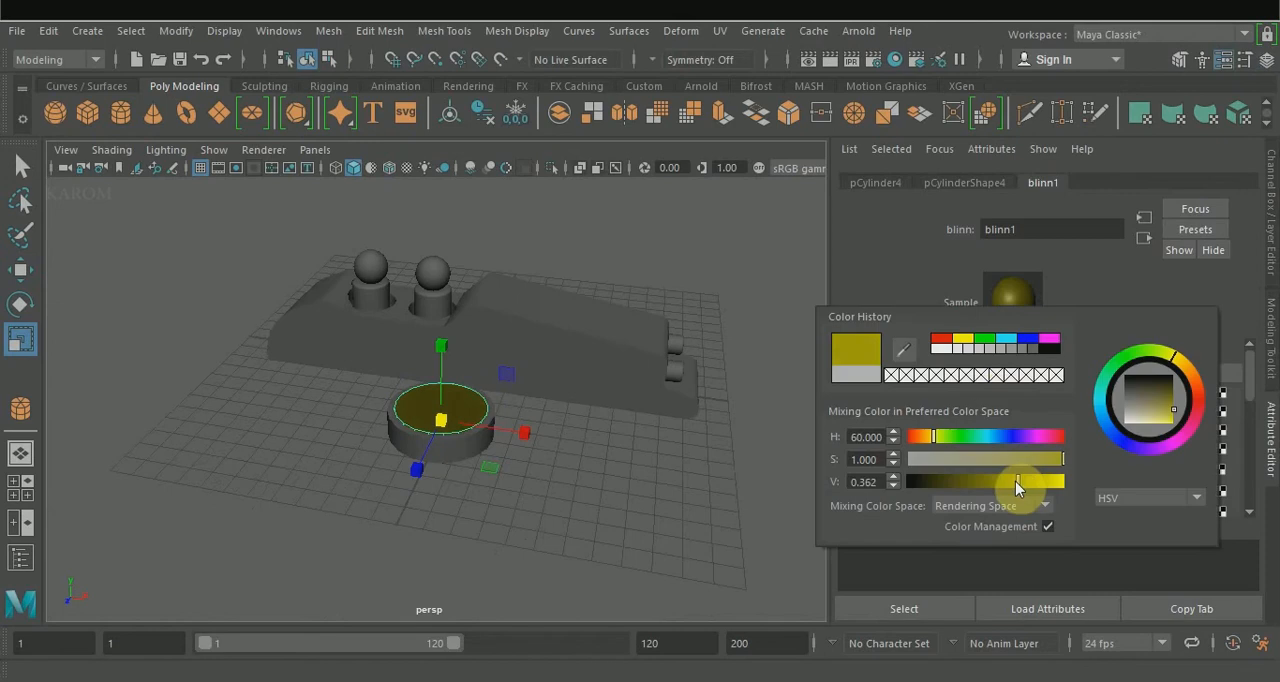
drag(1014, 482, 1051, 484)
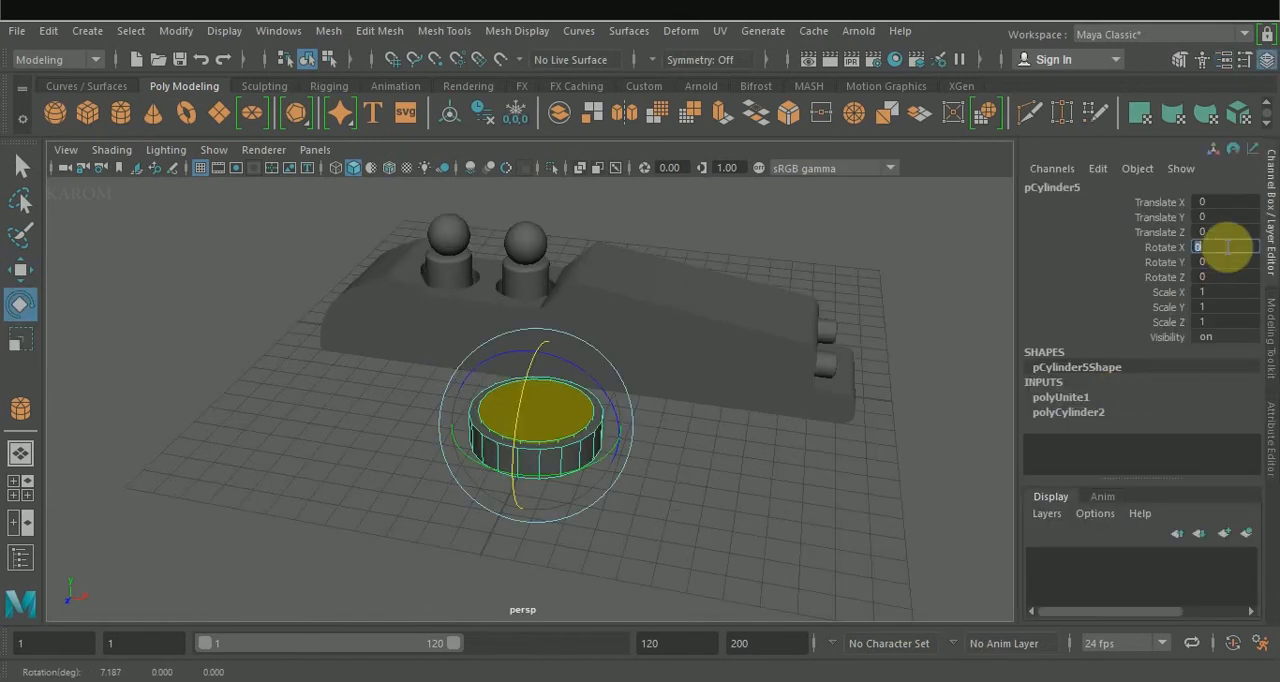
Combine the two wheel cylinders and set the combined wheel's Rotate X to 90.
text(90)
key(Return)
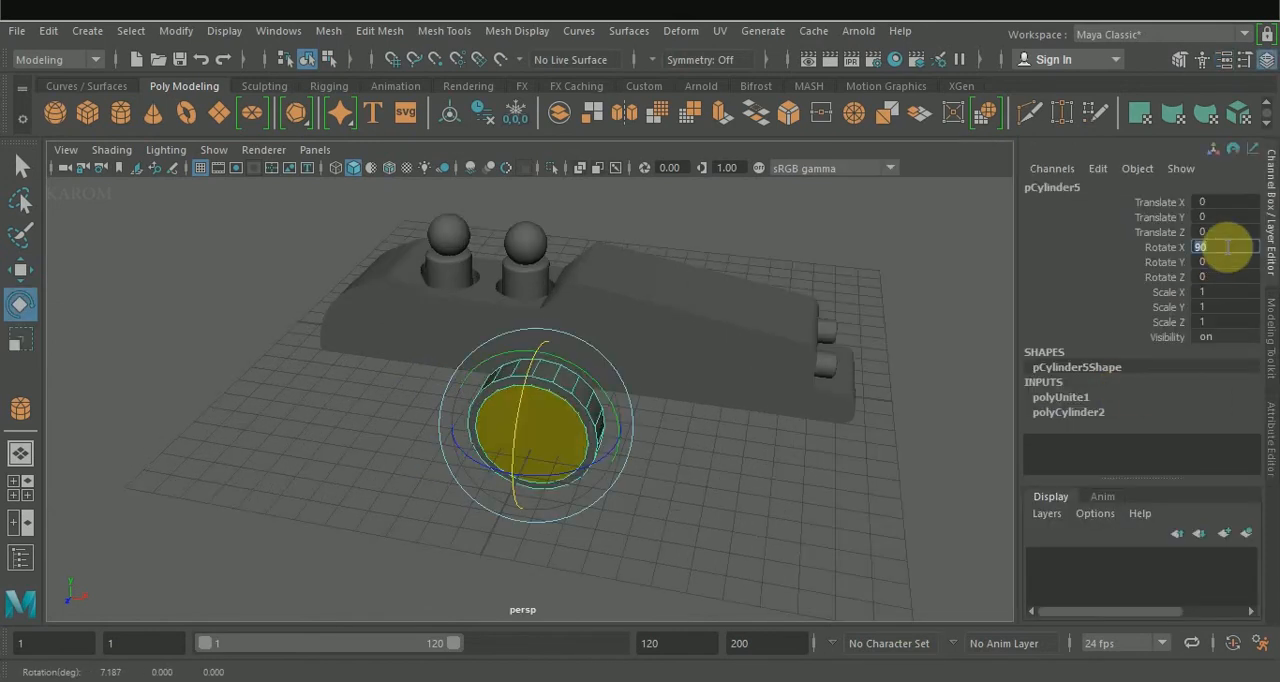
Move the wheel to the side of the car's rear and place a duplicate of it at the front on the same side.
click(668, 454)
alt+drag(646, 458, 469, 366)
click(608, 387)
key(w)
alt+drag(582, 414, 383, 464)
drag(387, 293, 482, 298)
alt+drag(402, 408, 614, 346)
drag(479, 374, 537, 405)
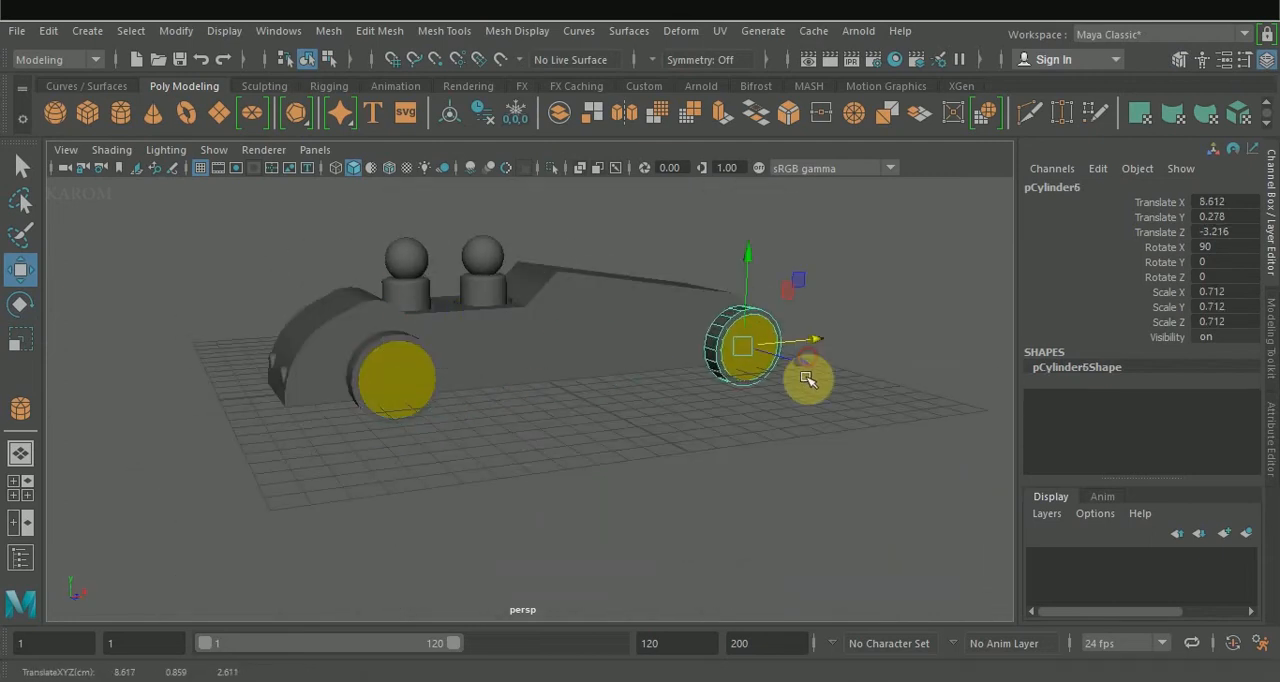
In the front view, start an EP curve with points from the body's rear bottom corner up over the rear wheel.
key(space)
click(466, 488)
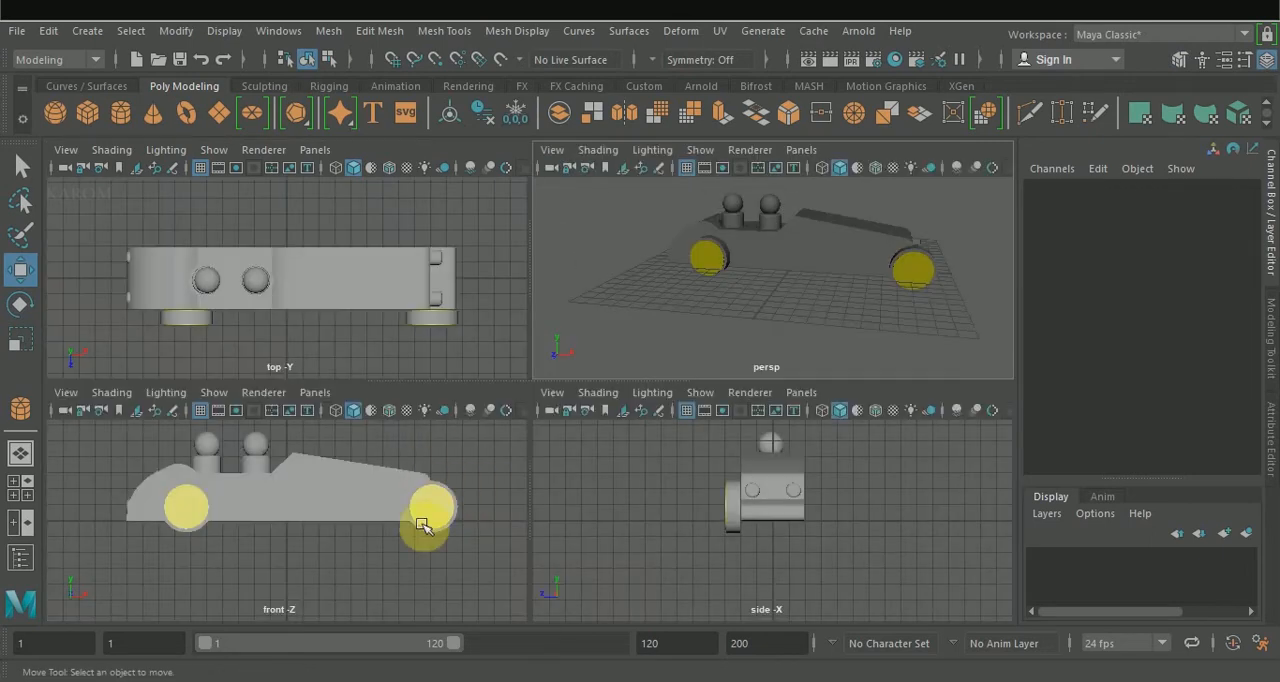
key(space)
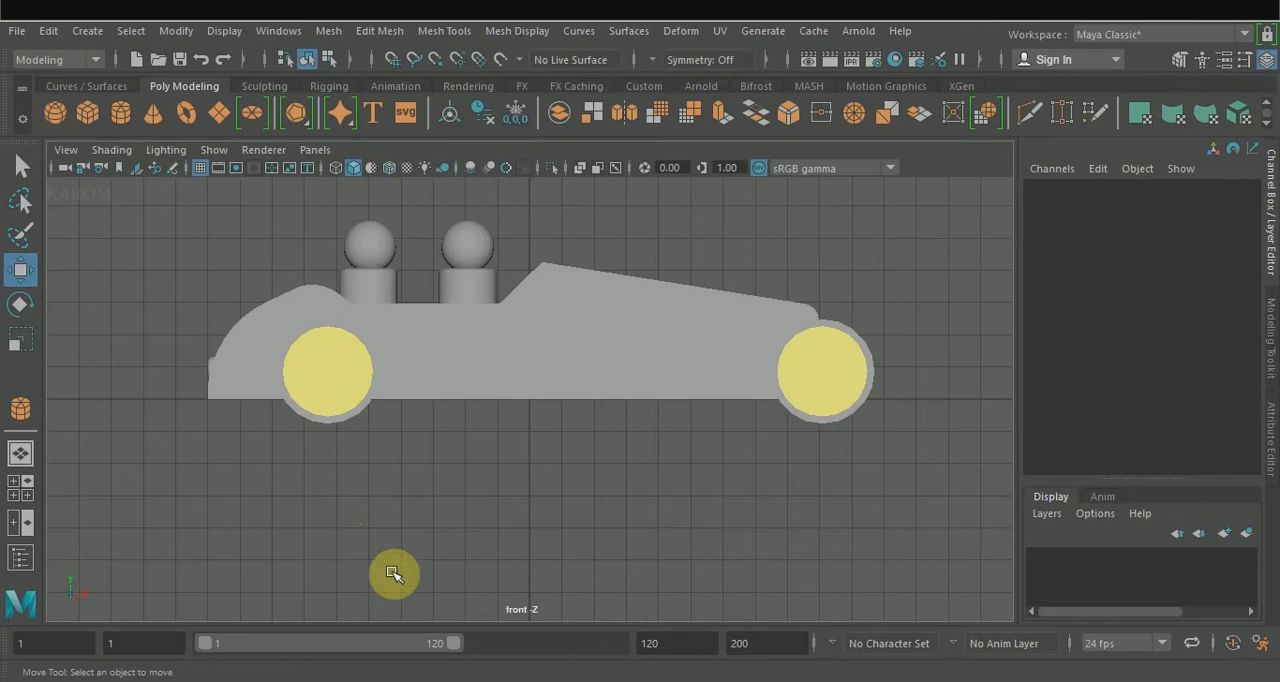
click(100, 86)
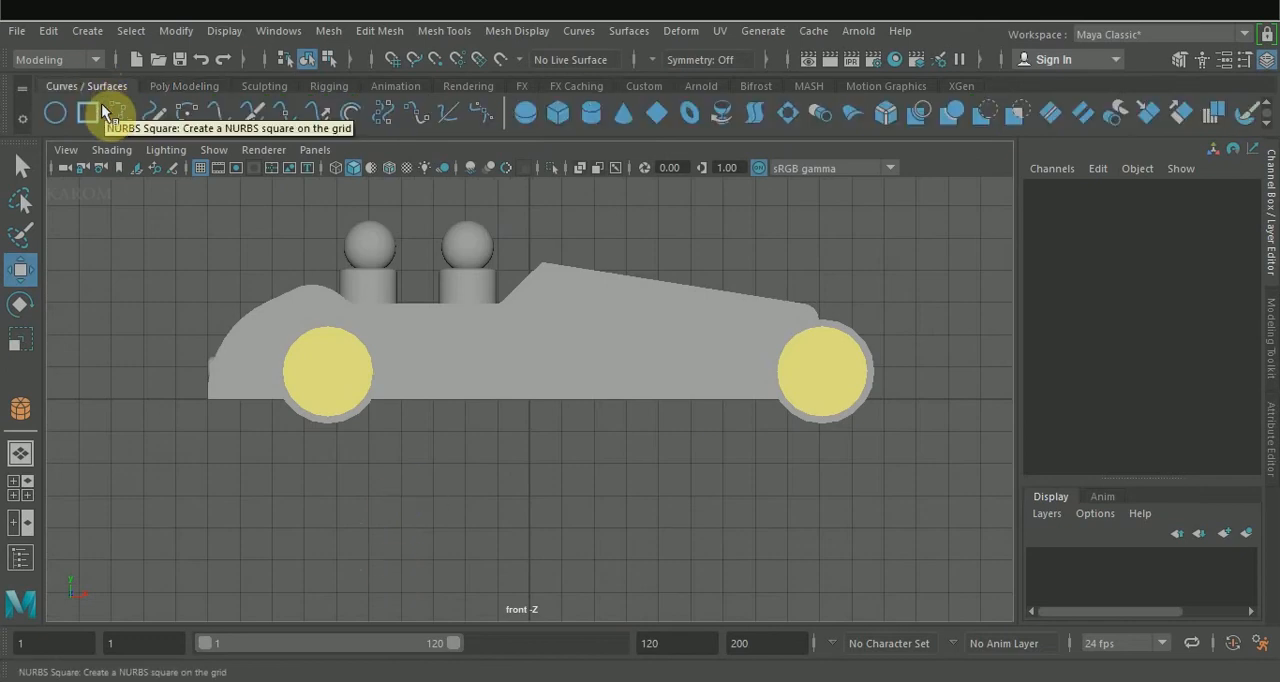
click(120, 112)
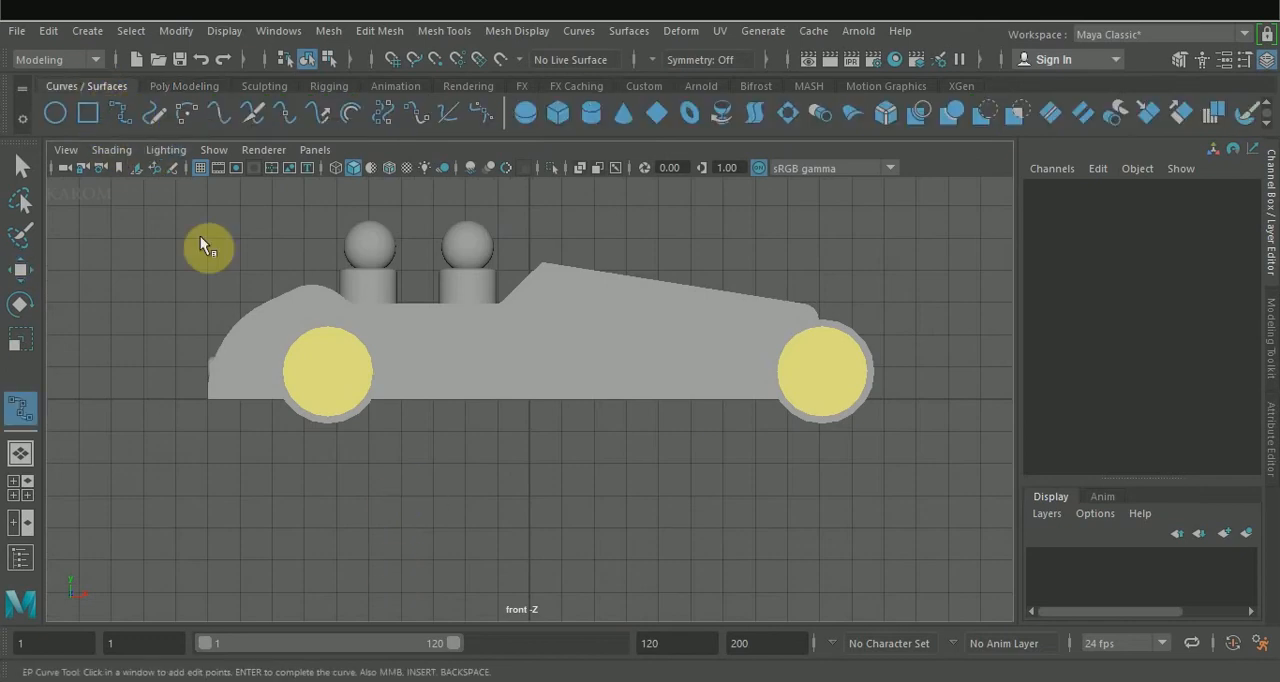
click(213, 399)
click(256, 322)
click(279, 315)
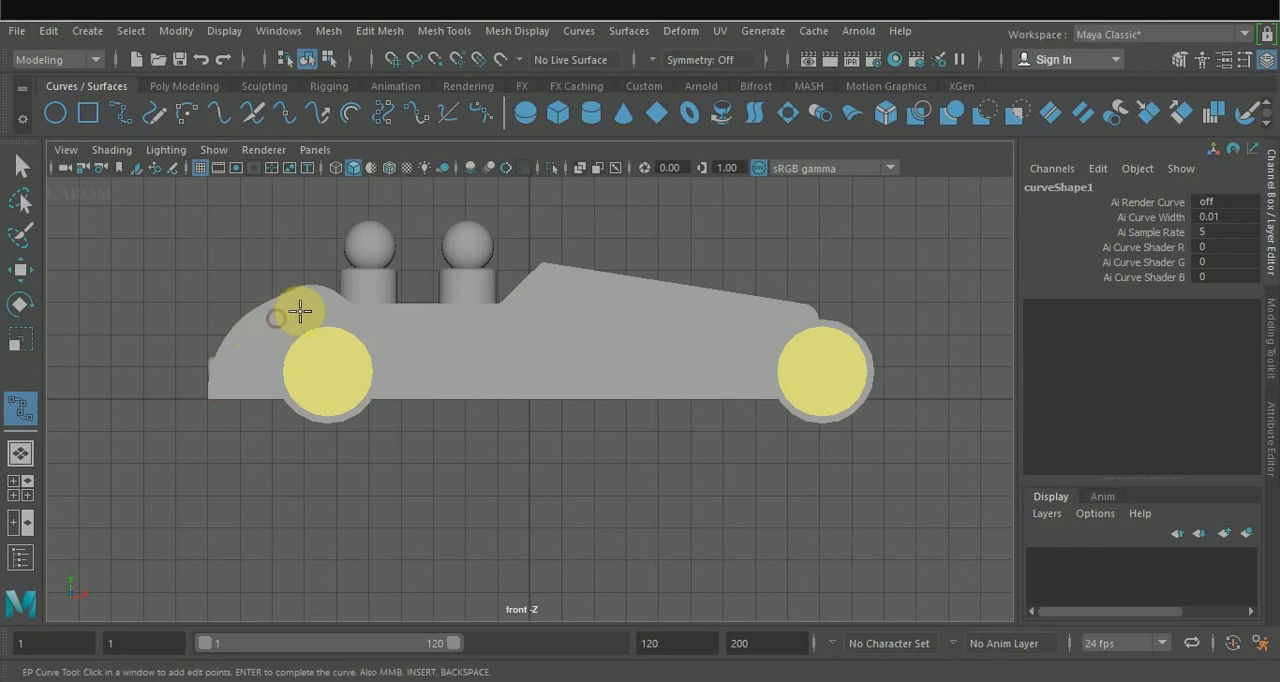
click(322, 306)
Turn on X-ray shading and finish the curve with a dip between the wheels and a rise along the hood to the front wheel.
click(596, 168)
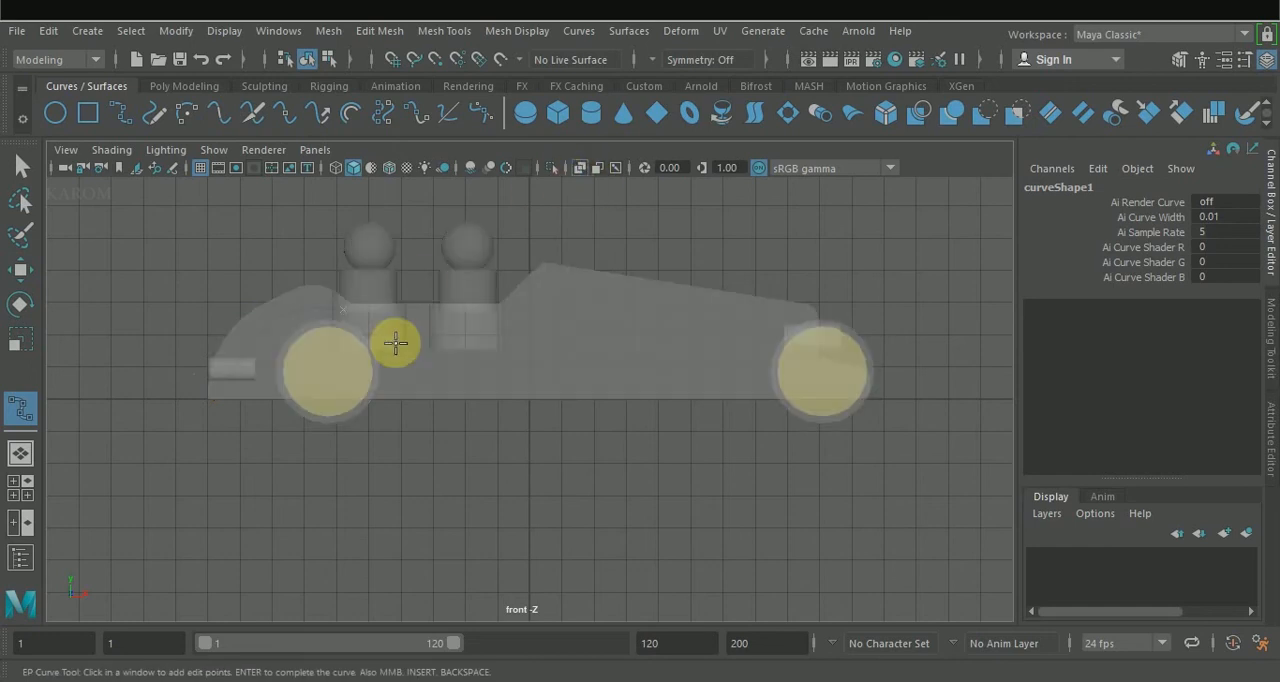
click(410, 383)
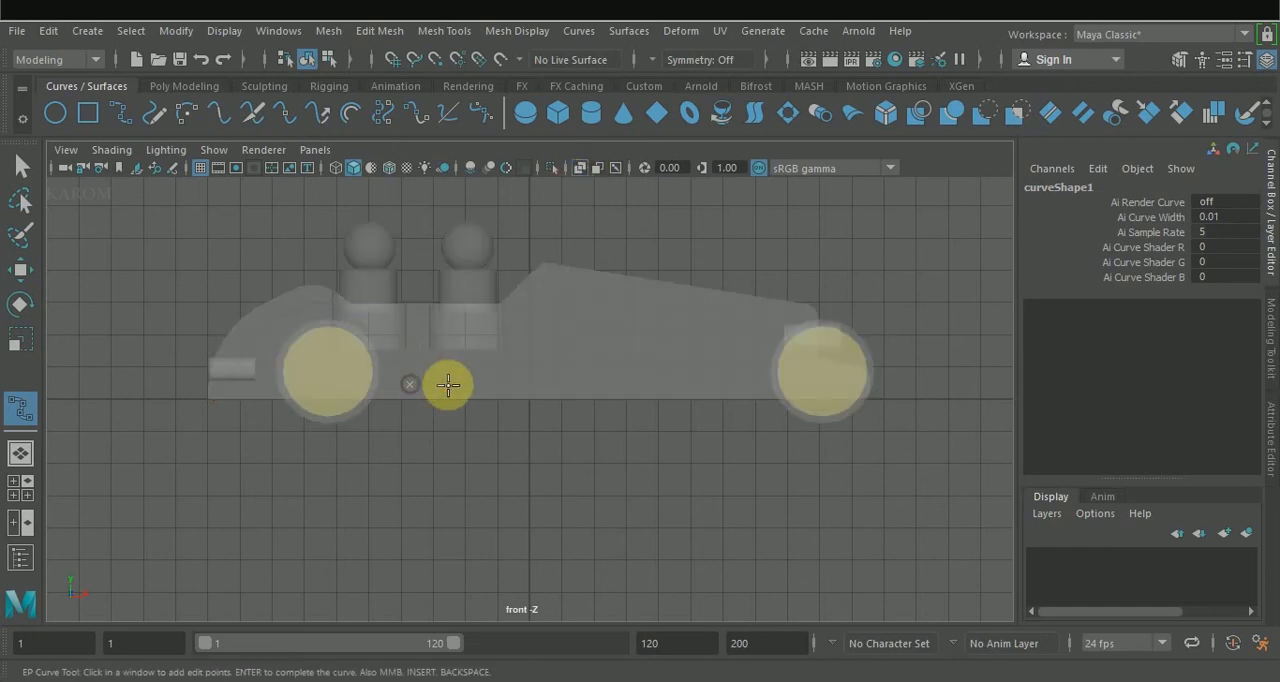
click(519, 380)
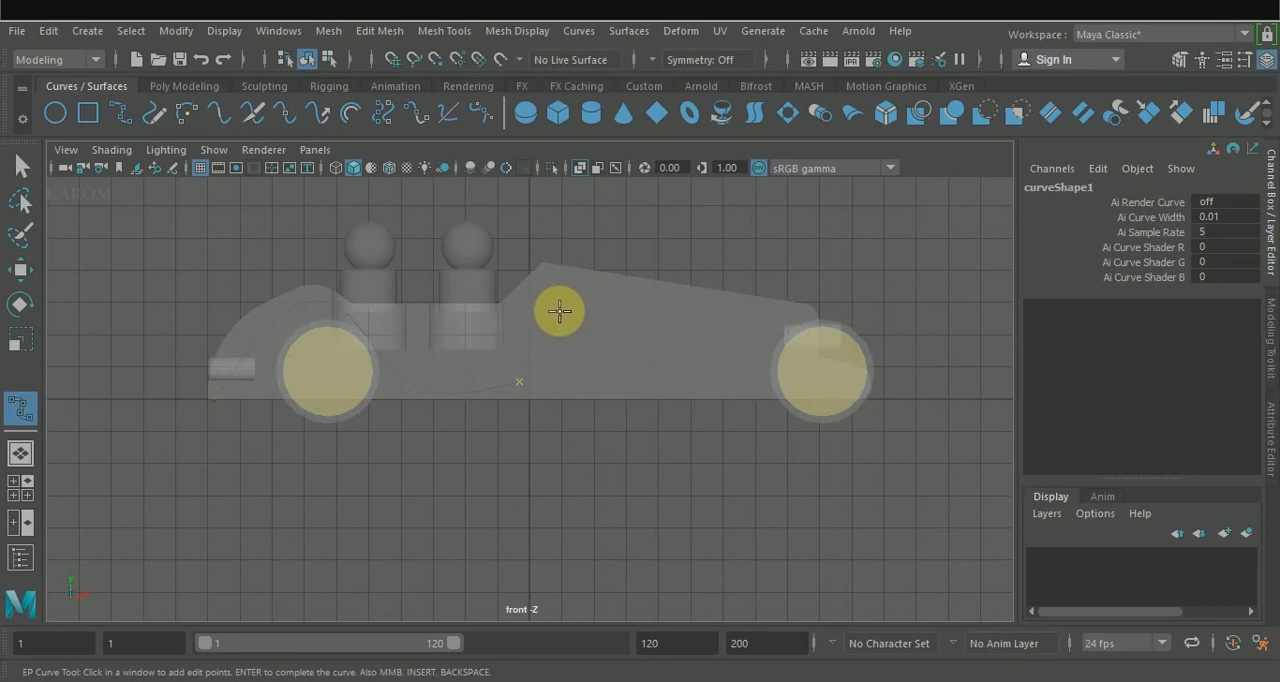
click(560, 310)
click(639, 291)
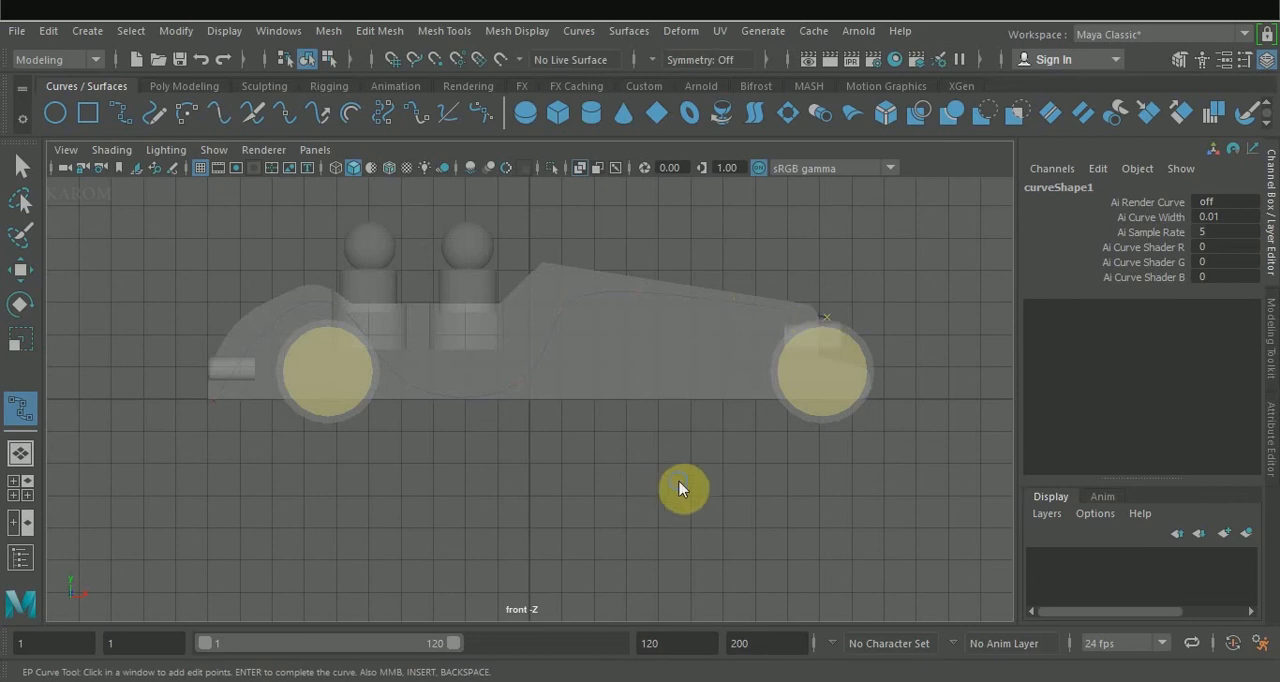
right_drag(674, 428, 676, 431)
key(w)
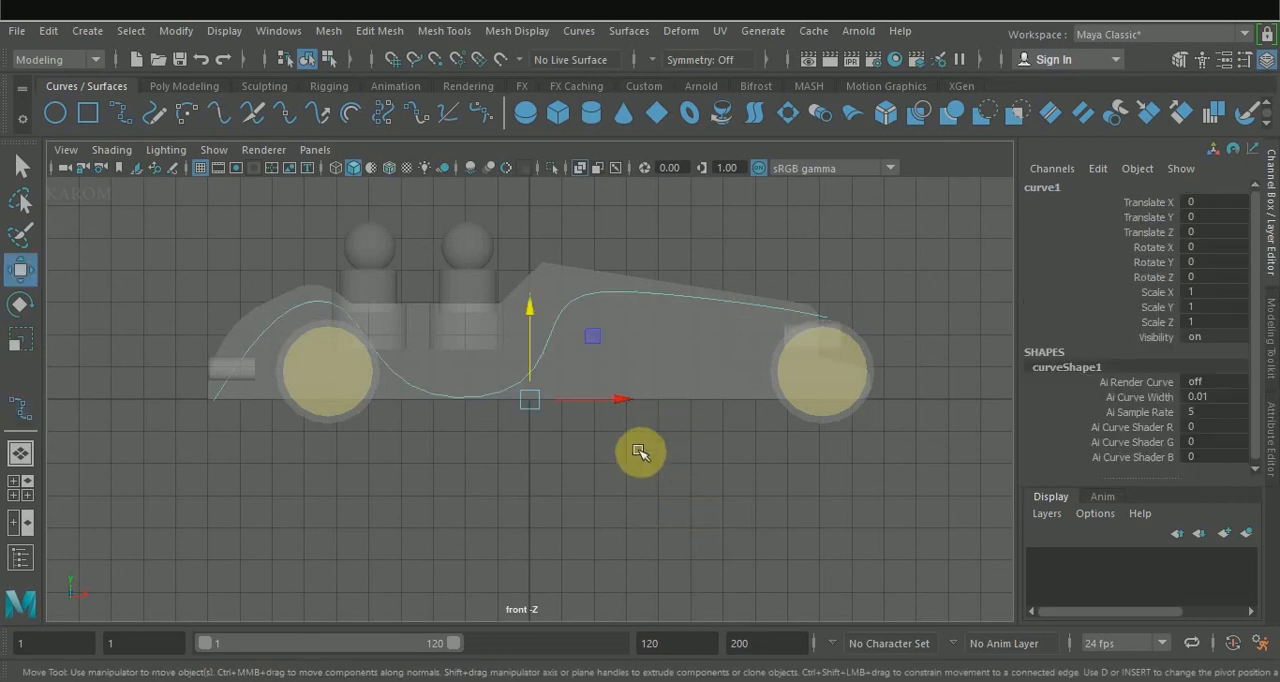
Reshape the curve's rise into the hood by moving its control vertices forward and down for a gentler slope.
right_drag(533, 217, 460, 218)
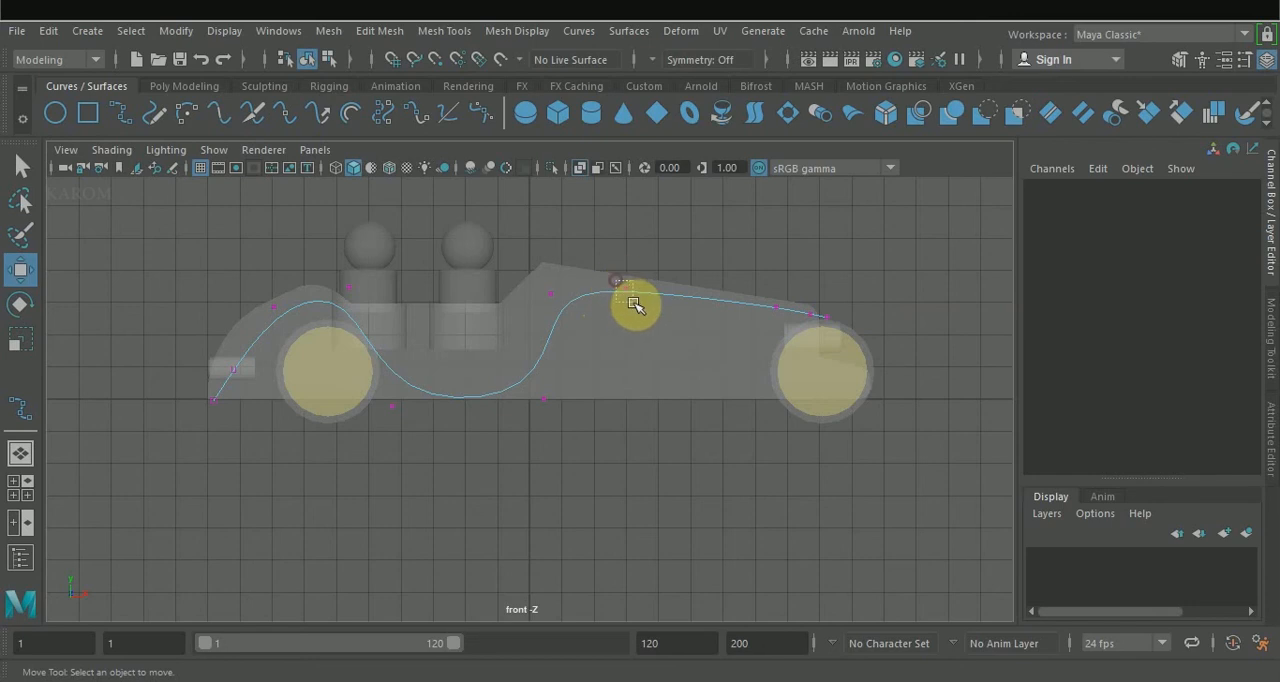
drag(634, 305, 634, 305)
drag(625, 235, 551, 214)
drag(601, 304, 611, 303)
drag(565, 216, 569, 292)
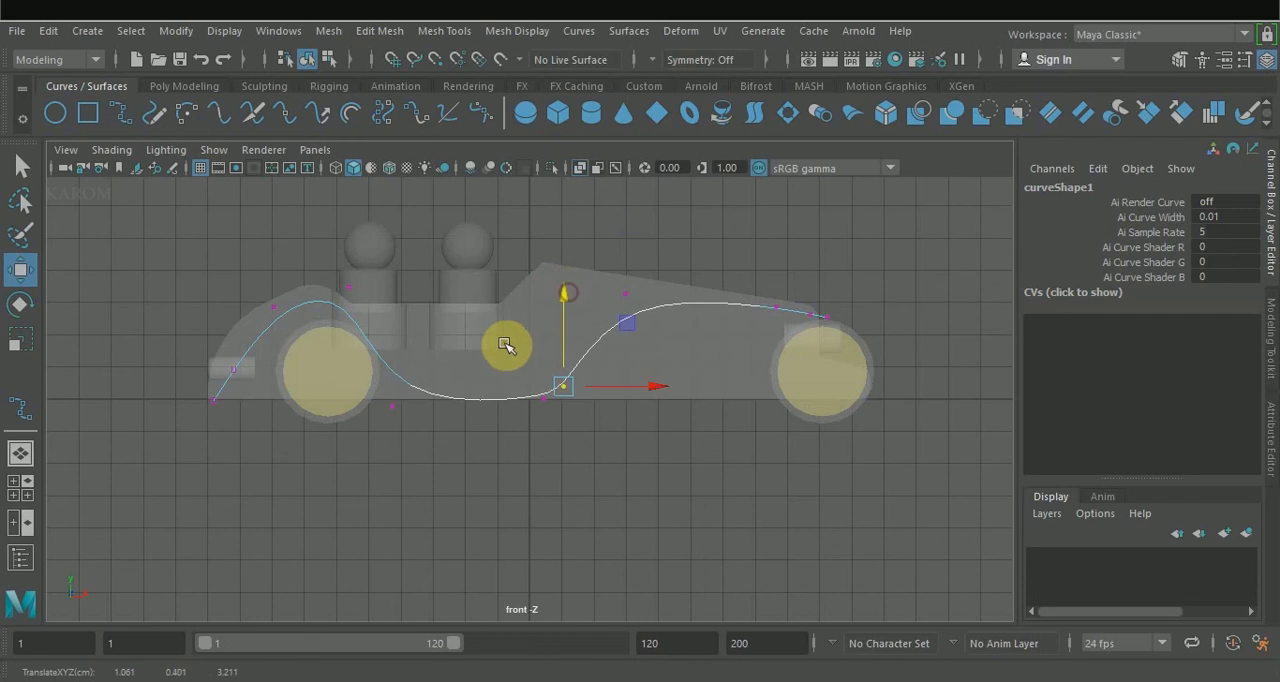
Widen the curve's arch over the rear wheel by spreading its upper control vertices, and shift the rear-end vertices forward toward the wheel.
click(392, 406)
drag(475, 408, 475, 408)
click(349, 287)
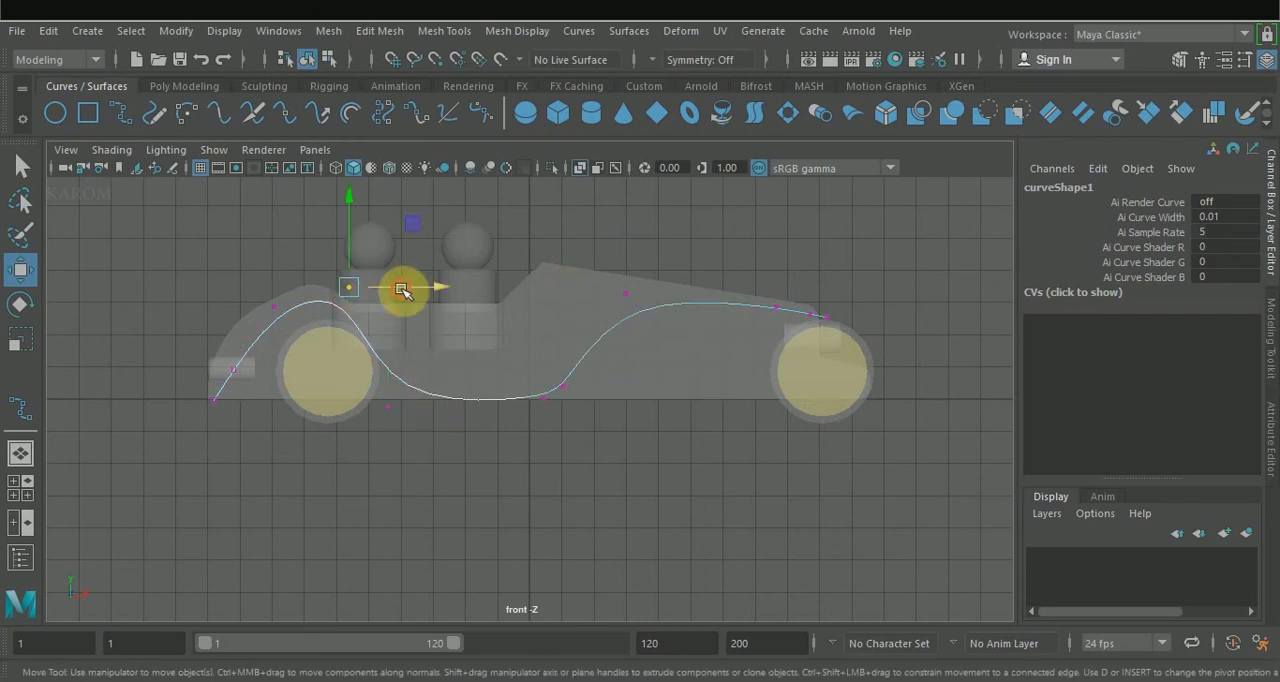
drag(400, 289, 327, 315)
click(274, 306)
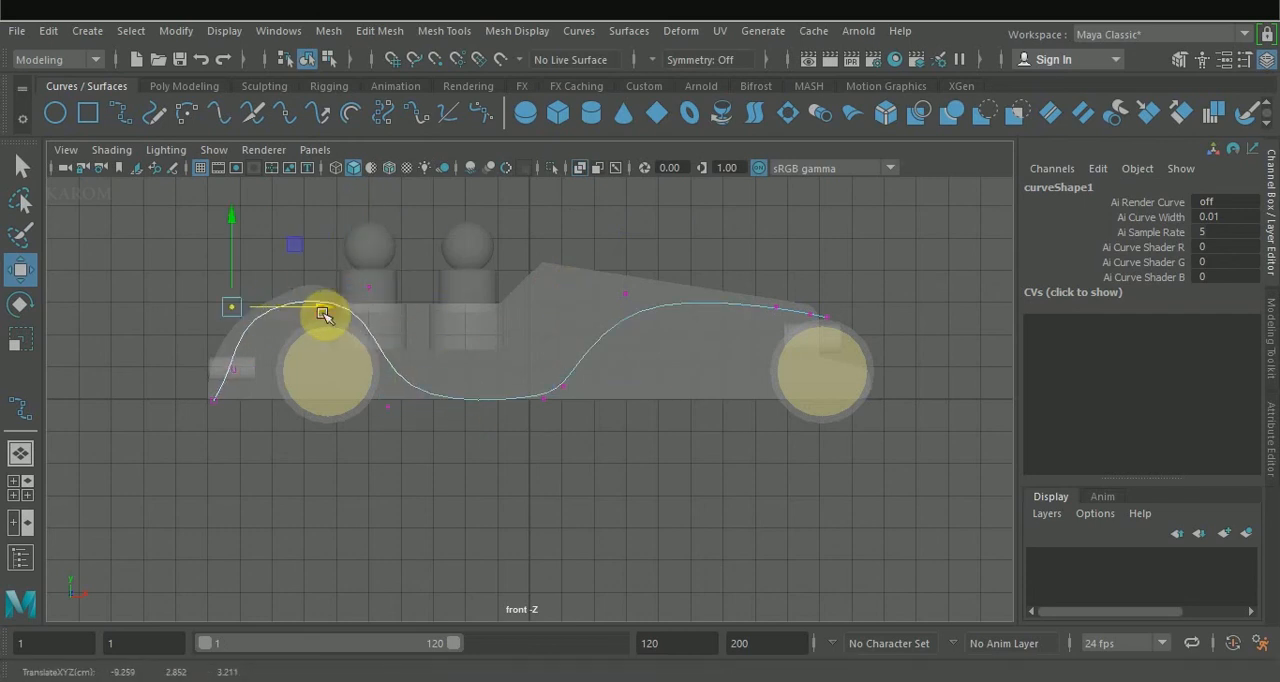
click(213, 400)
drag(289, 401, 303, 394)
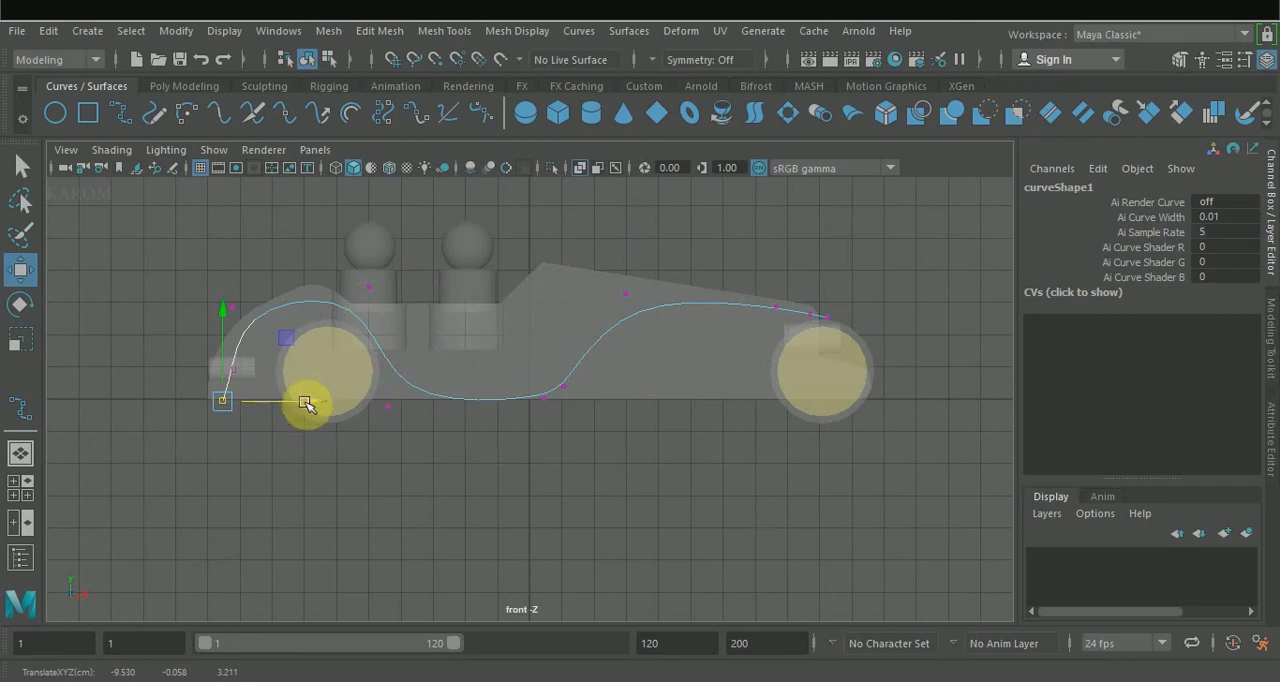
drag(184, 263, 265, 445)
drag(325, 357, 361, 370)
click(352, 250)
key(ctrl+z)
Lower the control vertices above the rear wheel and at the start of the hood so the curve sits closer to the wheels.
click(367, 287)
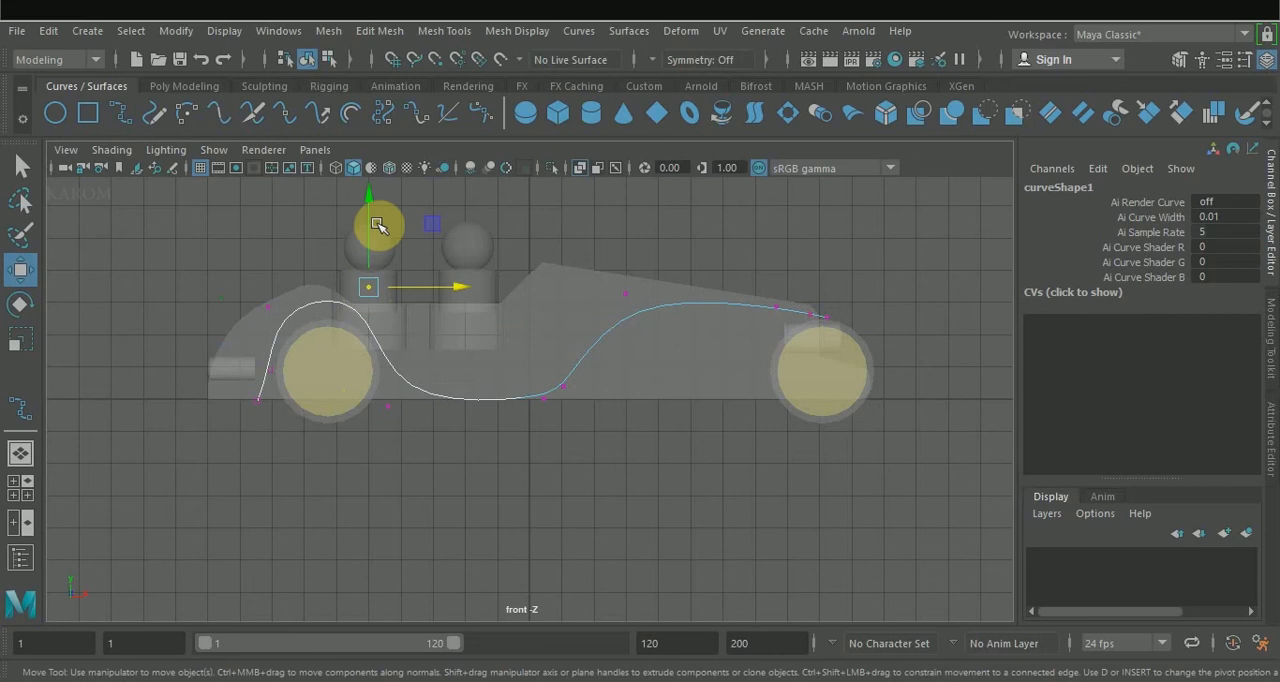
drag(370, 195, 371, 210)
click(274, 307)
drag(360, 308, 381, 315)
drag(324, 218, 326, 227)
drag(405, 319, 407, 319)
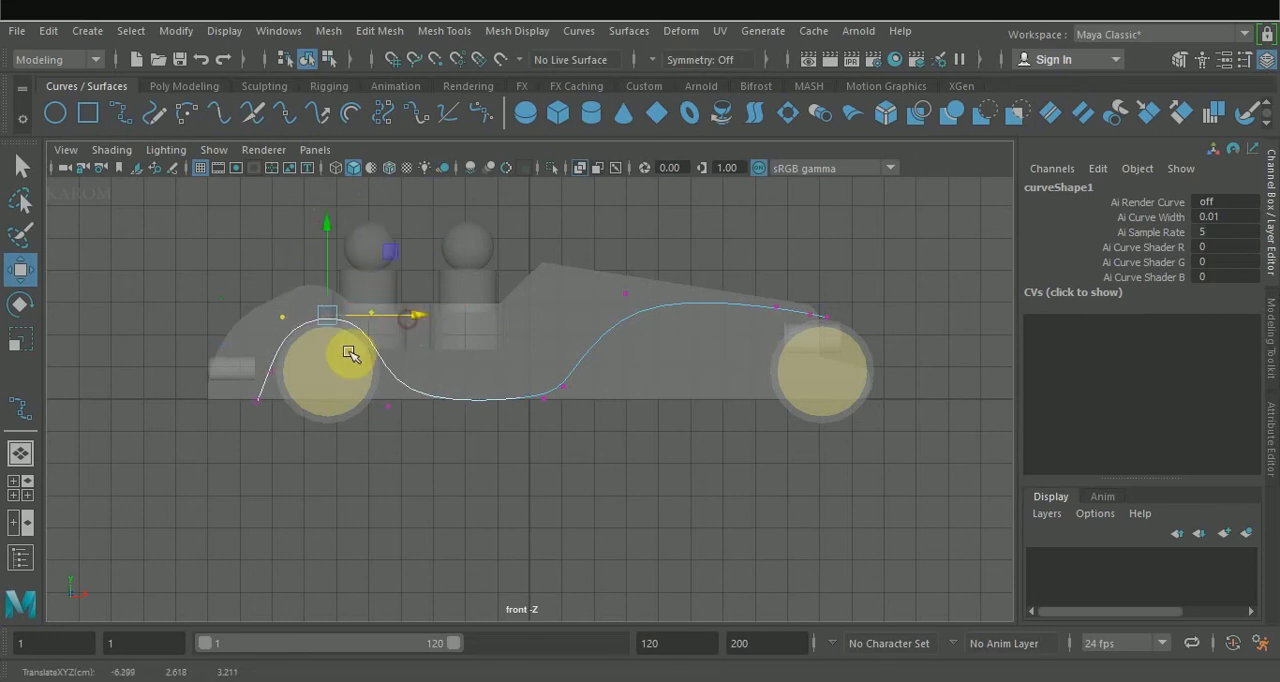
click(624, 293)
mouse_move(624, 205)
mouse_down()
mouse_move(624, 240)
mouse_move(621, 225)
mouse_up()
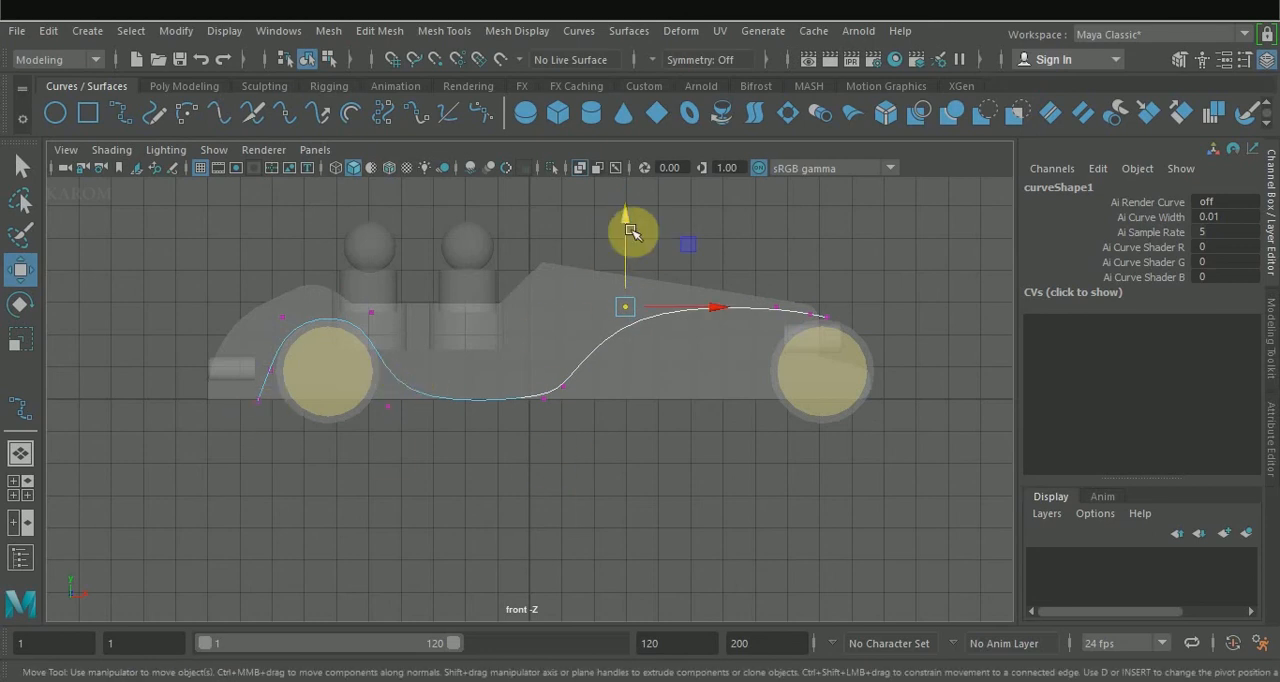
Duplicate the side curve and raise the copy to Translate Y 0.32.
drag(628, 226, 628, 221)
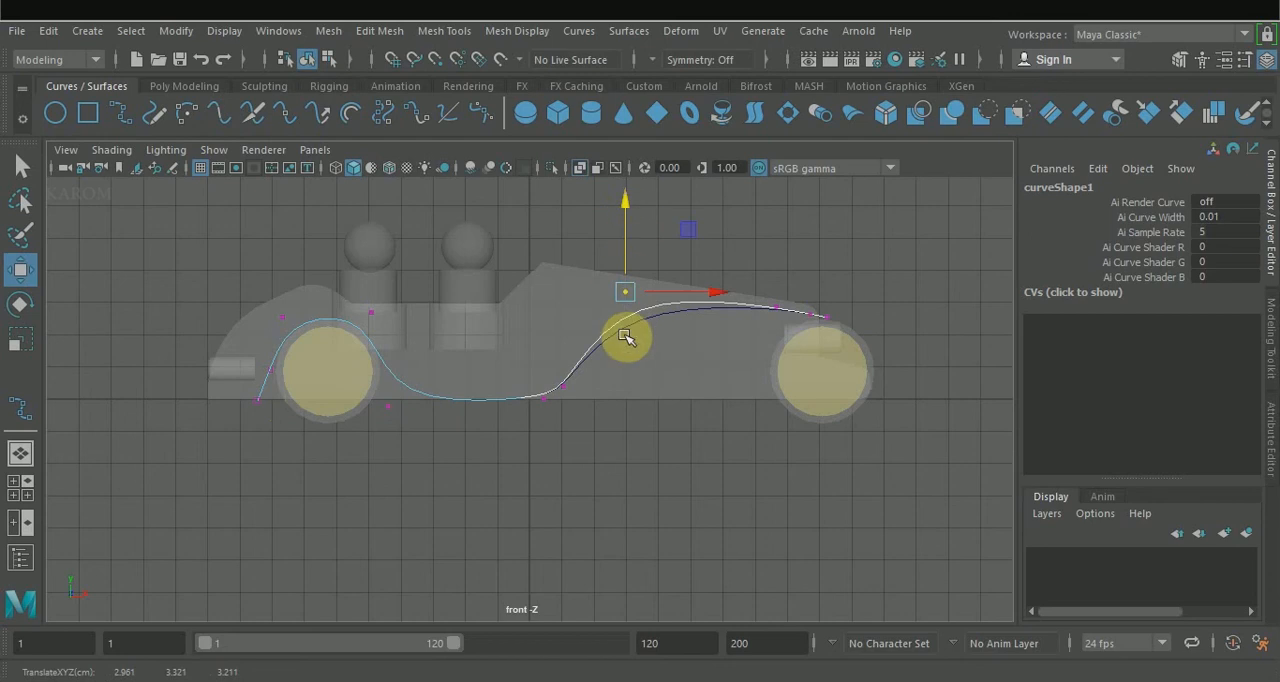
right_drag(603, 300, 625, 243)
mouse_move(528, 311)
mouse_down()
mouse_move(531, 289)
mouse_move(525, 305)
mouse_up()
key(ctrl+z)
click(569, 382)
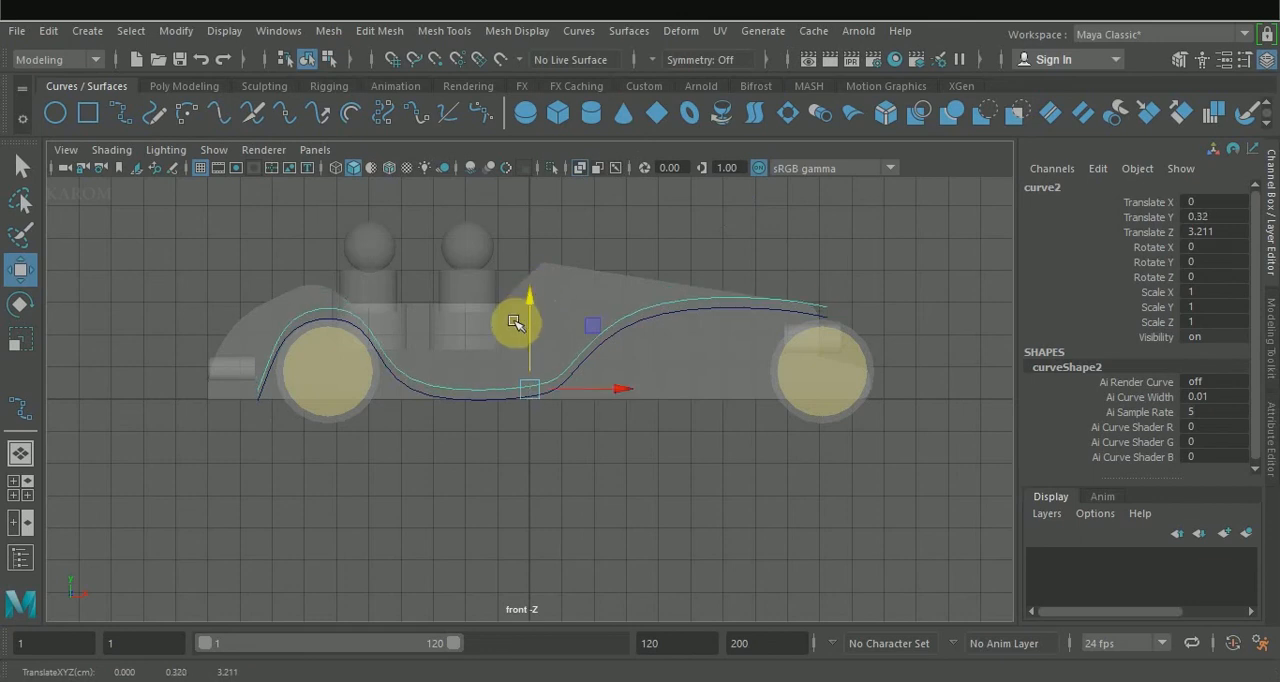
Move the upper curve's control vertices outward around the rear wheel and raise the one in front of the dip to even the gap.
right_drag(538, 396, 432, 222)
click(256, 391)
key(ctrl+z)
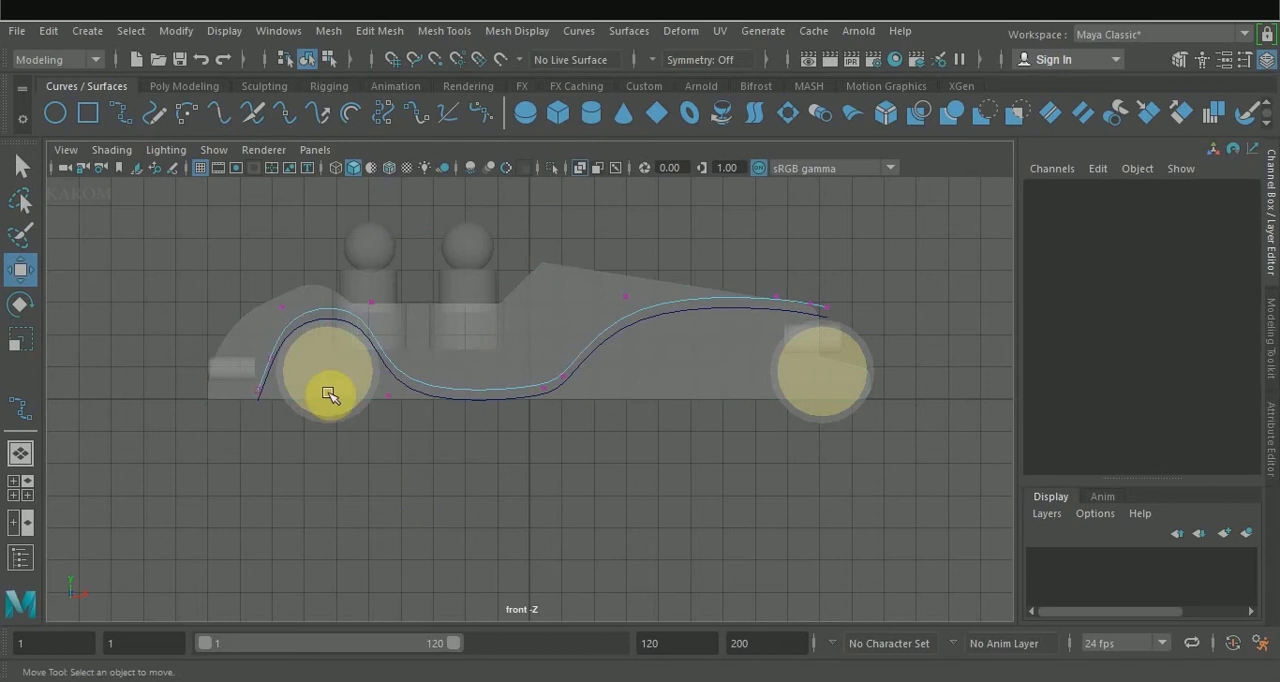
click(282, 307)
drag(374, 307, 369, 307)
click(270, 358)
drag(364, 360, 341, 391)
click(258, 391)
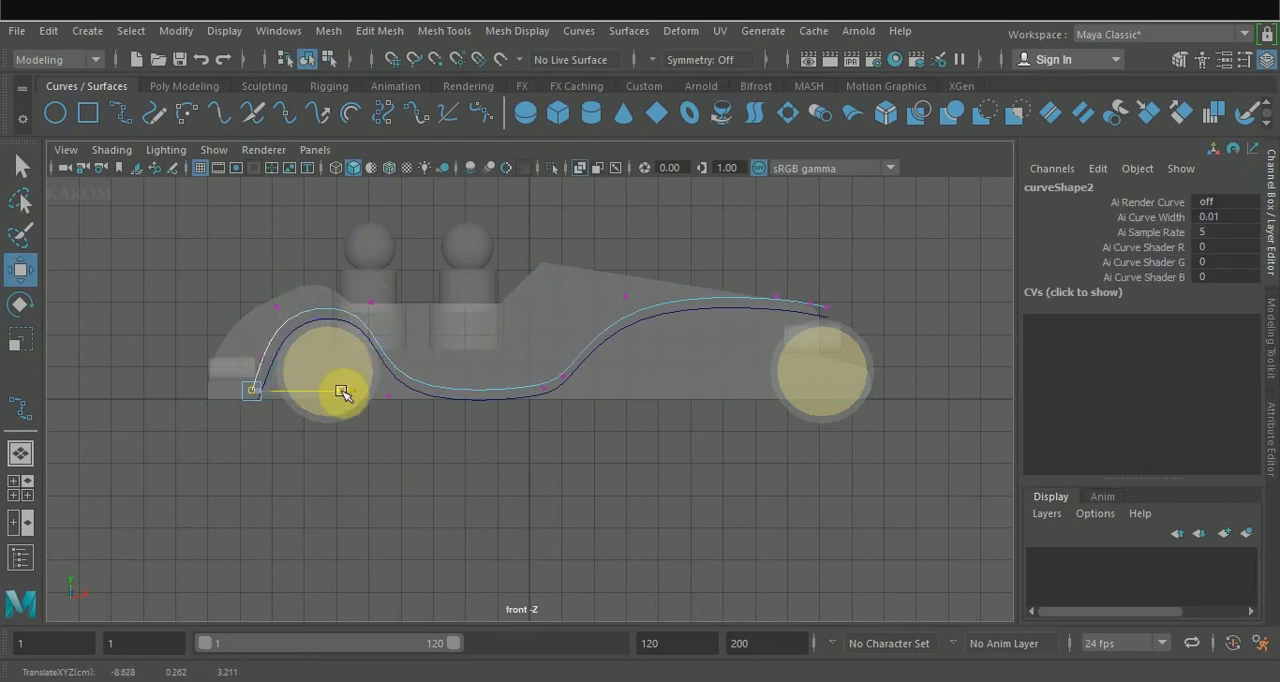
click(372, 303)
drag(447, 303, 456, 304)
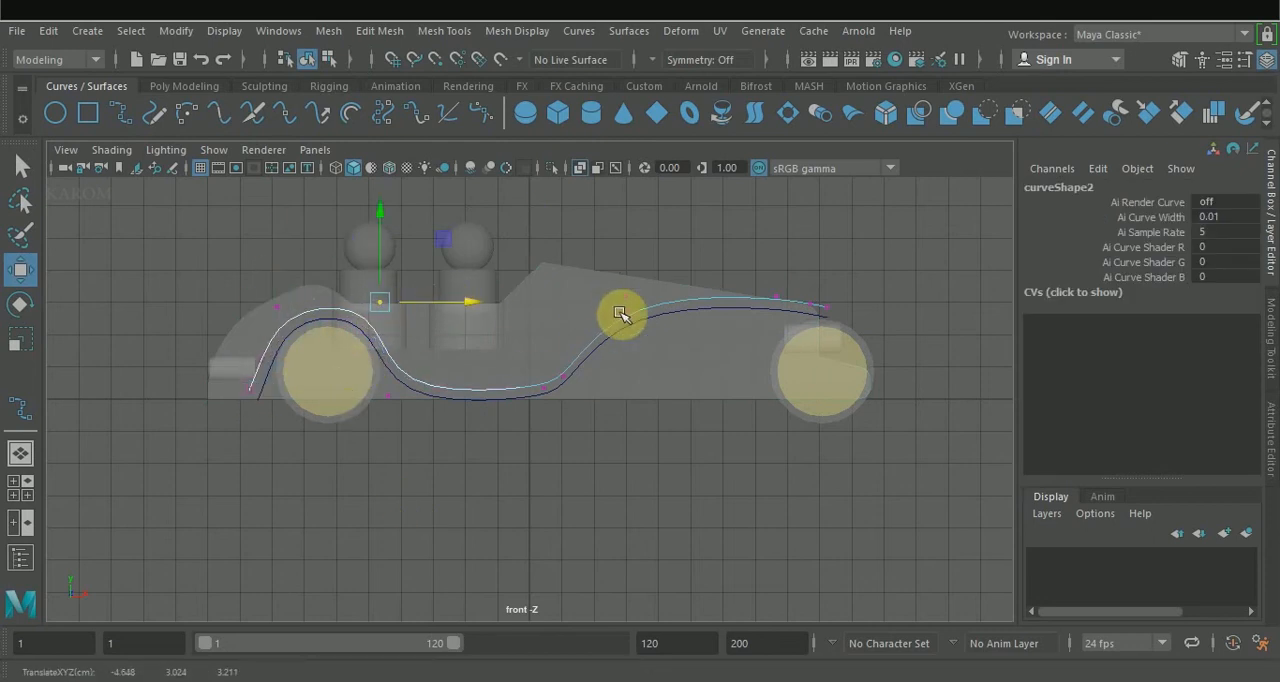
click(564, 376)
drag(563, 347, 565, 326)
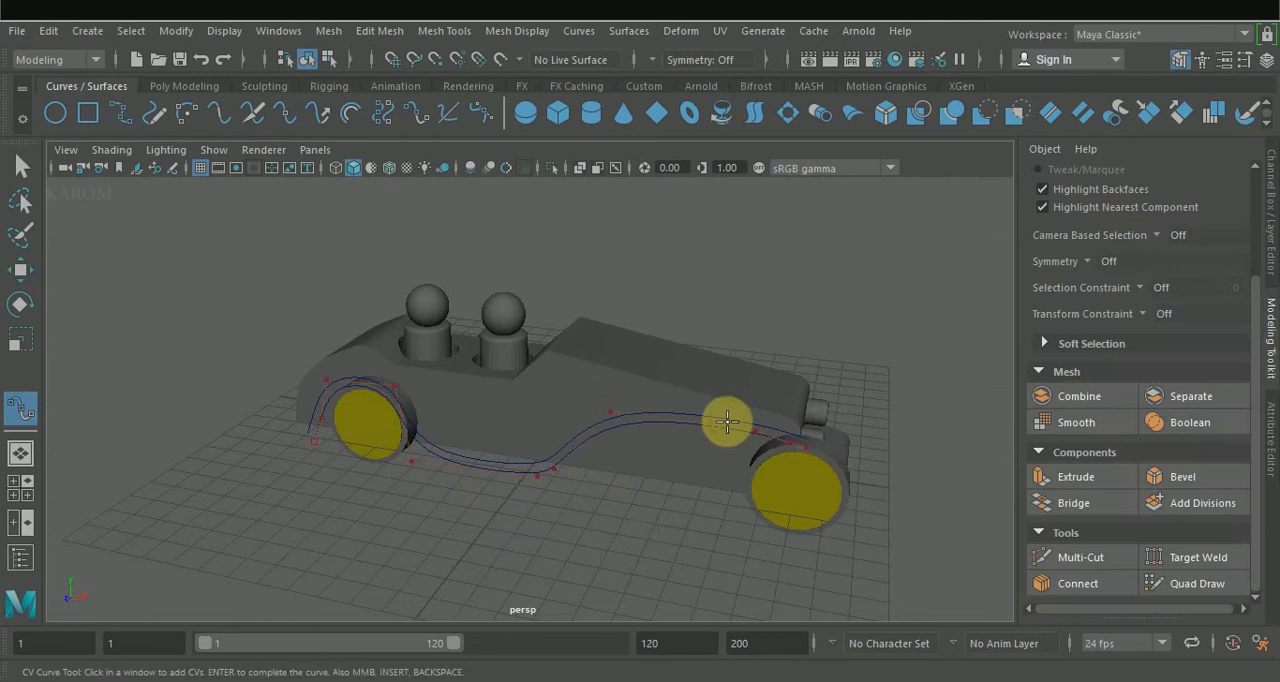
Select both curves and reset the Loft options, setting the output geometry to Polygons and the tessellation method to Count.
click(716, 419)
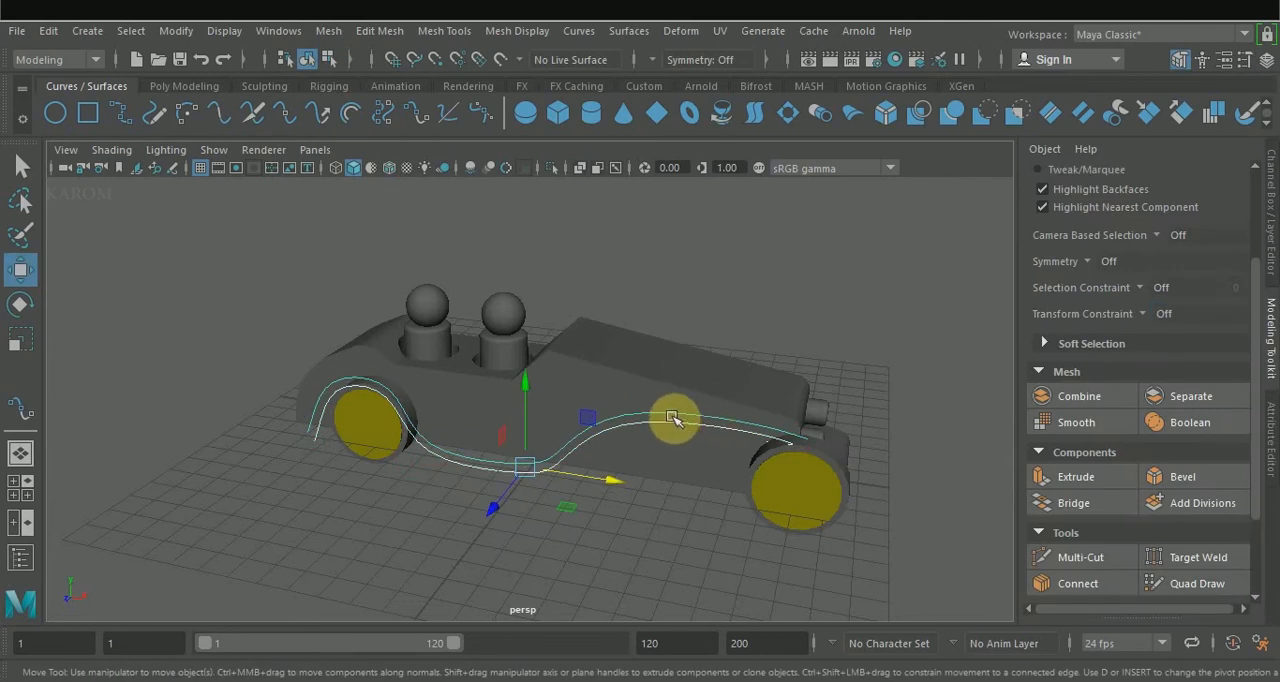
alt+drag(743, 371, 766, 283)
click(628, 31)
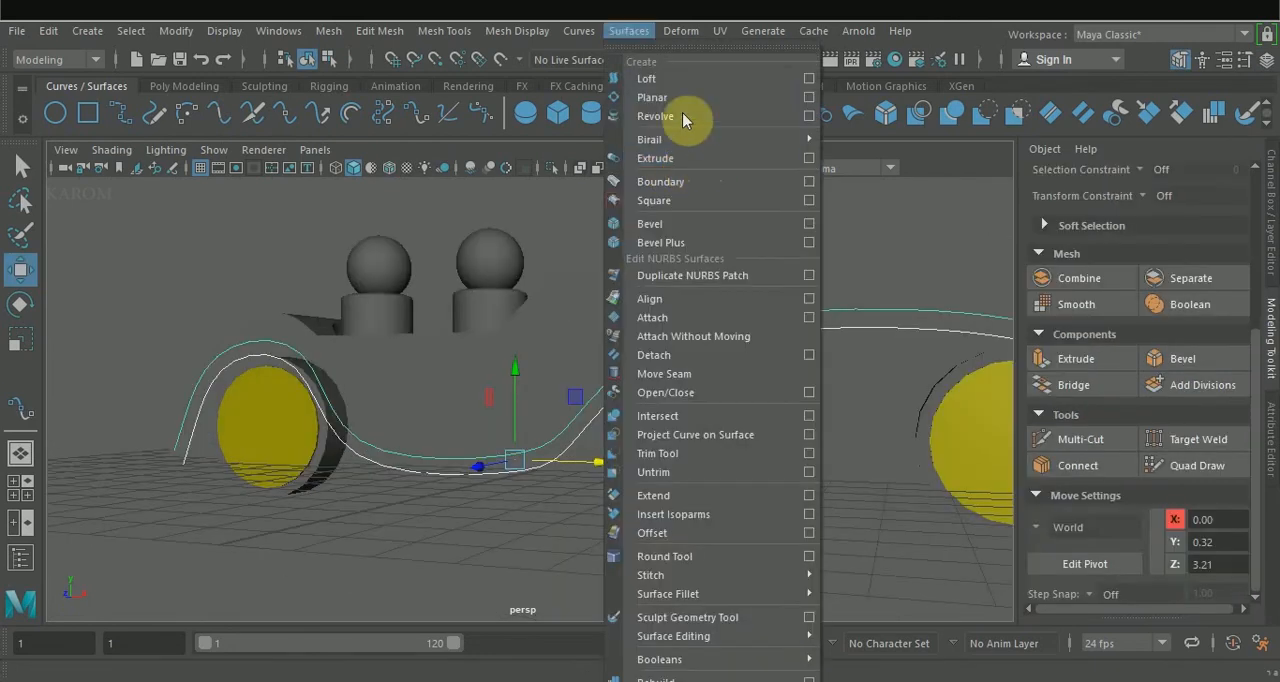
click(809, 79)
click(769, 147)
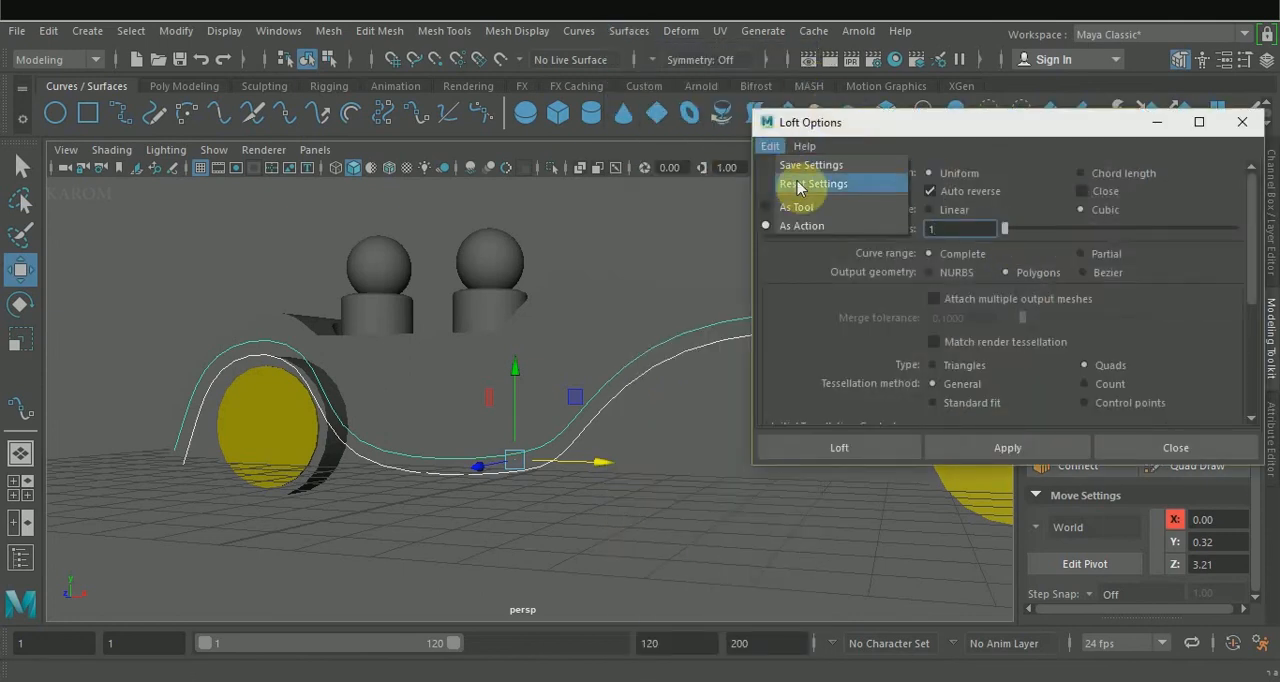
click(800, 178)
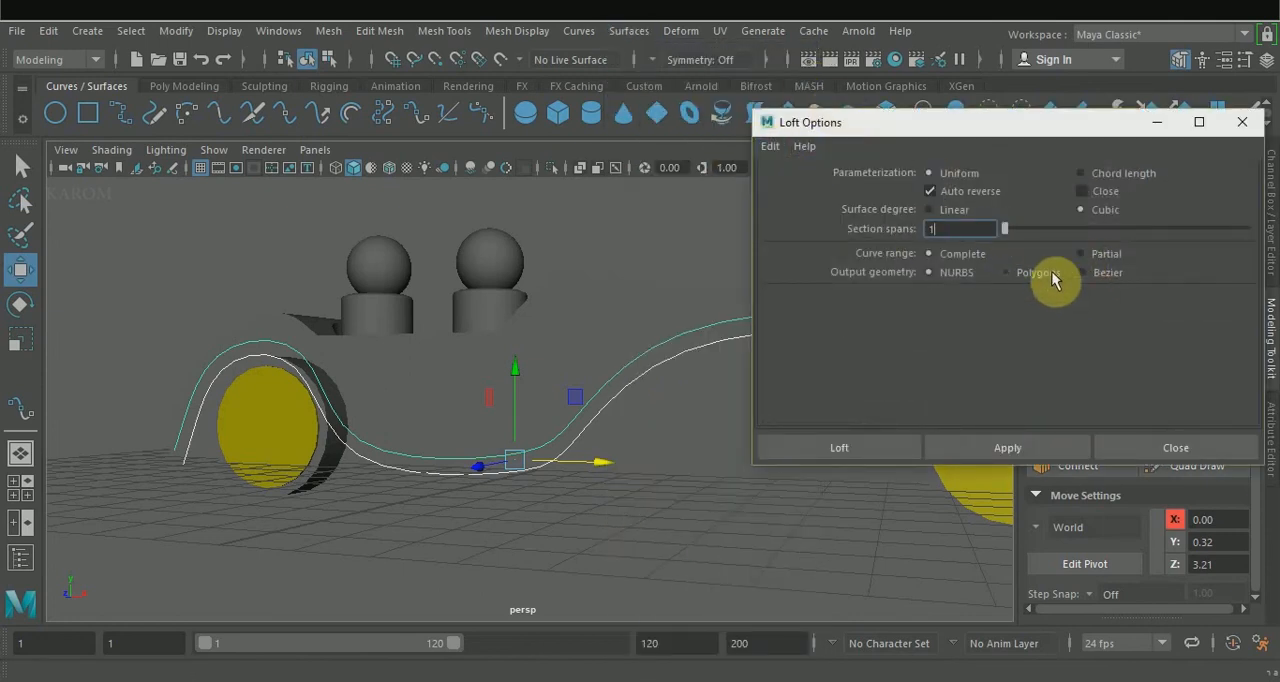
click(1006, 272)
scroll(1050, 375, down, 2)
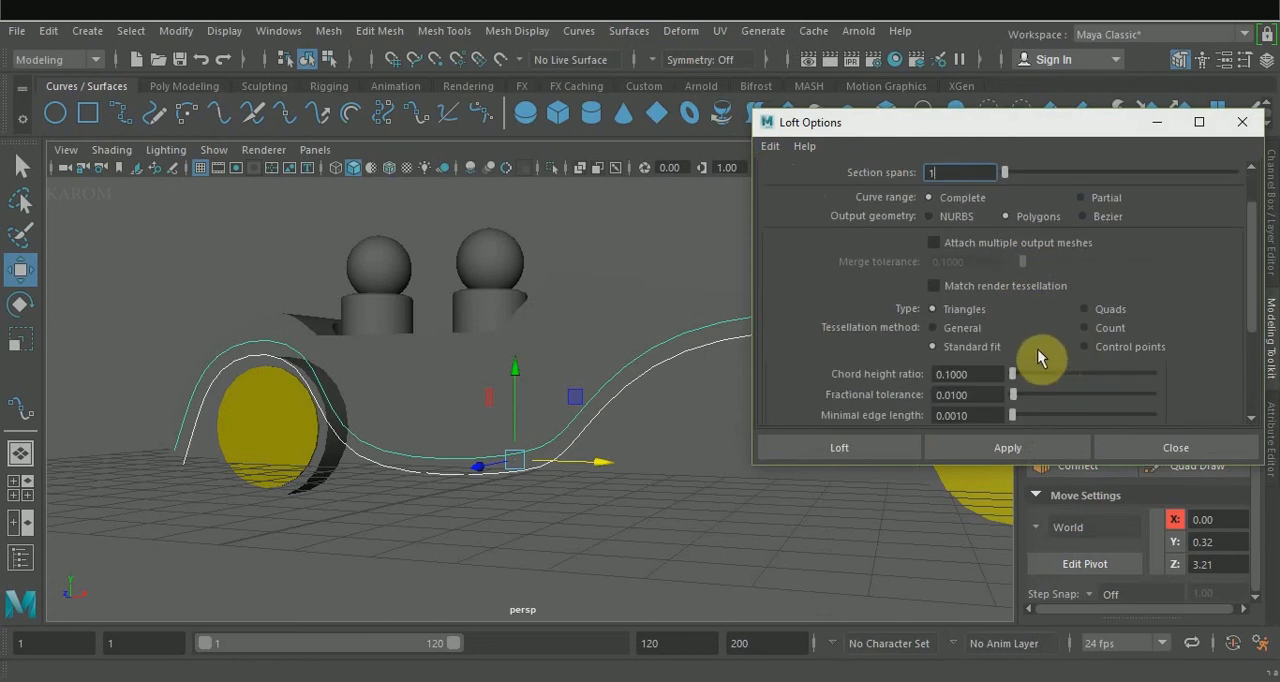
click(1083, 325)
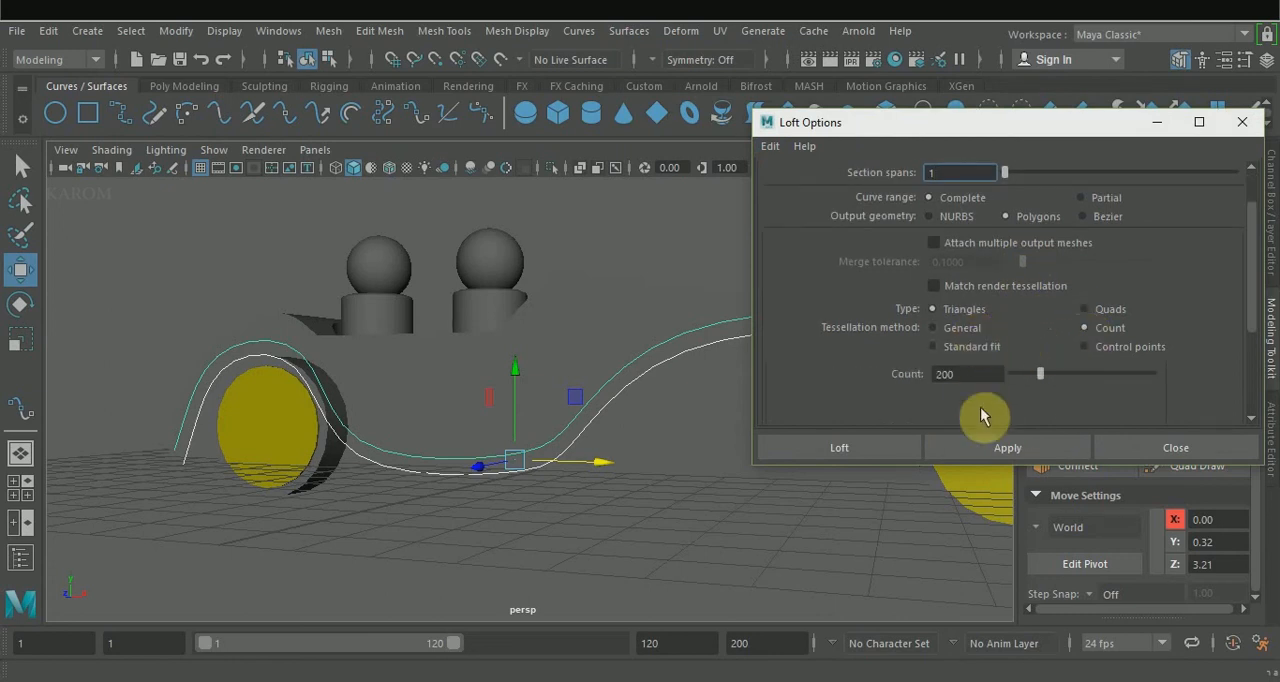
Try lofting the two curves with triangle faces and a count of 200.
click(975, 443)
click(618, 498)
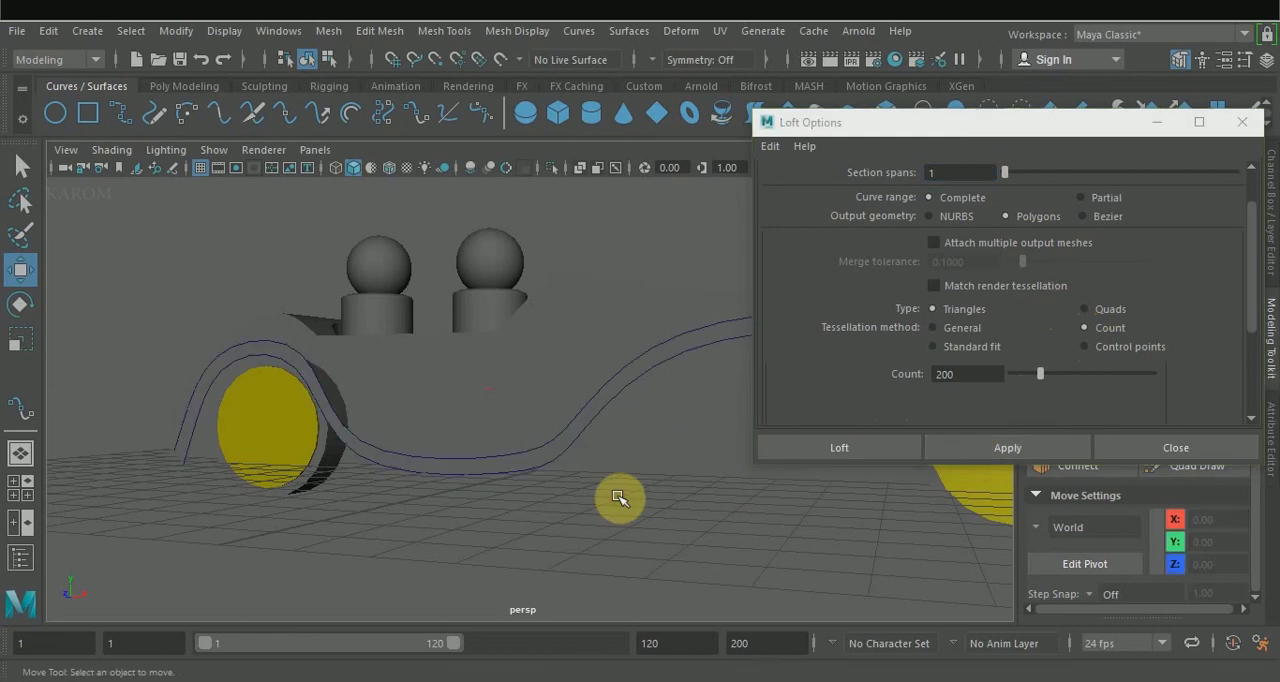
key(ctrl+z)
key(ctrl+z)
Loft the two curves into a polygon strip with Quads, 1 section span and a count of 200.
click(1095, 311)
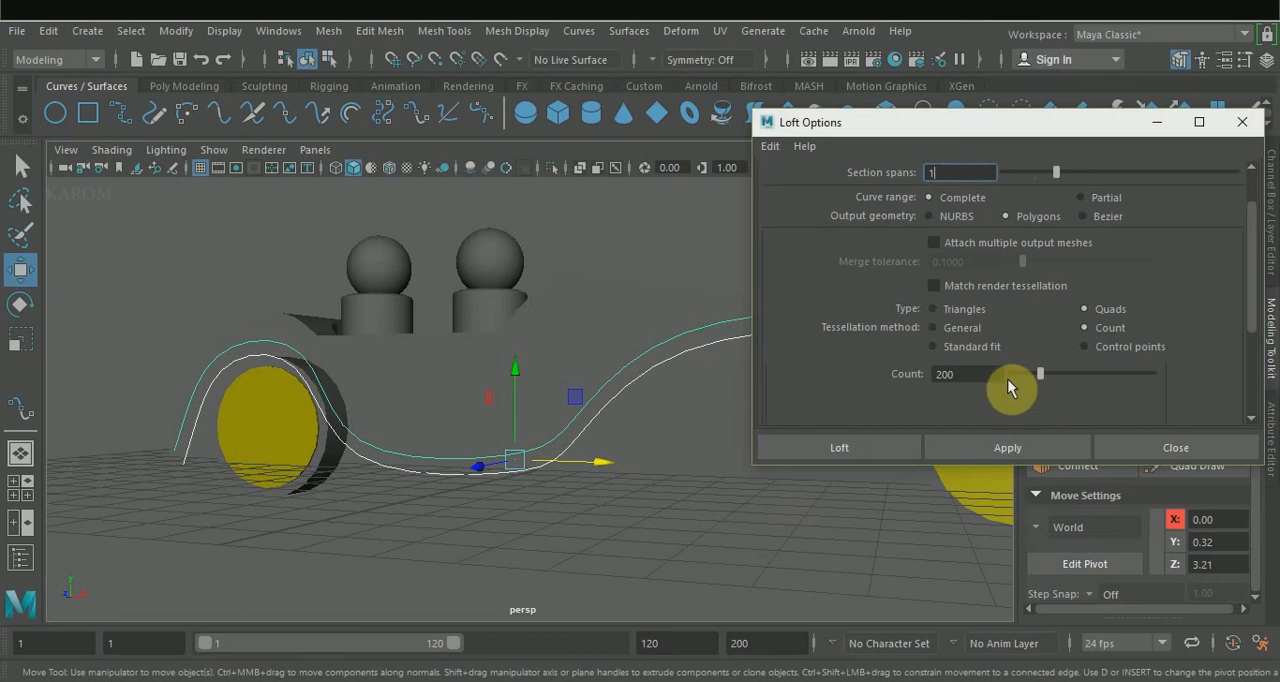
click(991, 447)
click(906, 448)
alt+drag(863, 451, 793, 459)
Extrude the lofted strip's faces with a thickness of 0.4 and show the strip without smoothing.
click(1075, 359)
drag(831, 392, 829, 383)
alt+drag(584, 478, 623, 503)
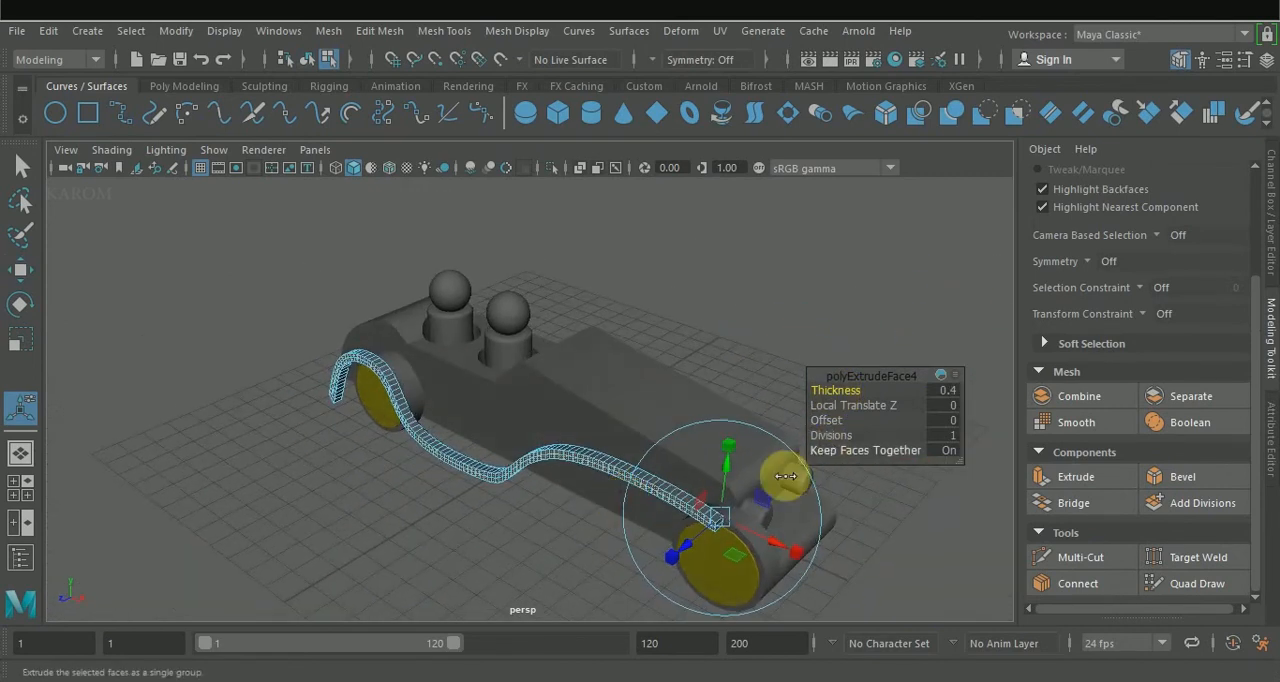
scroll(737, 514, up, 5)
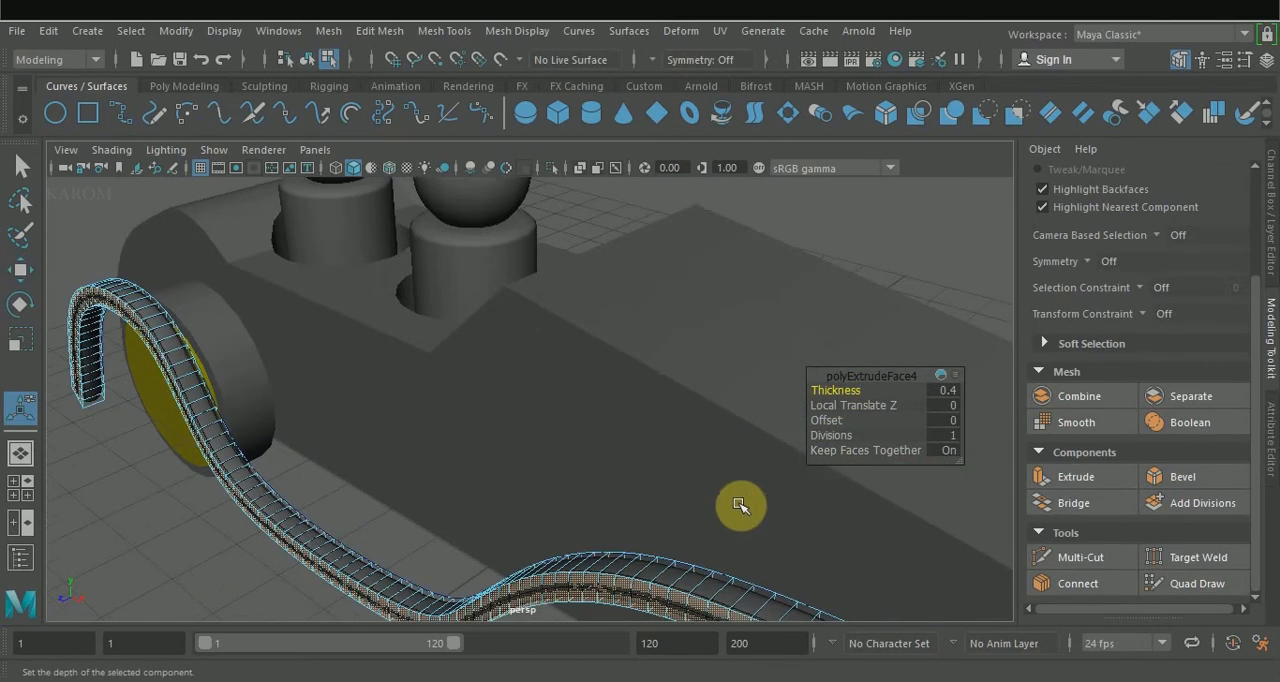
key(1)
mouse_move(738, 506)
alt+mouse_down()
mouse_move(749, 466)
mouse_move(718, 502)
alt+mouse_up()
scroll(734, 486, down, 2)
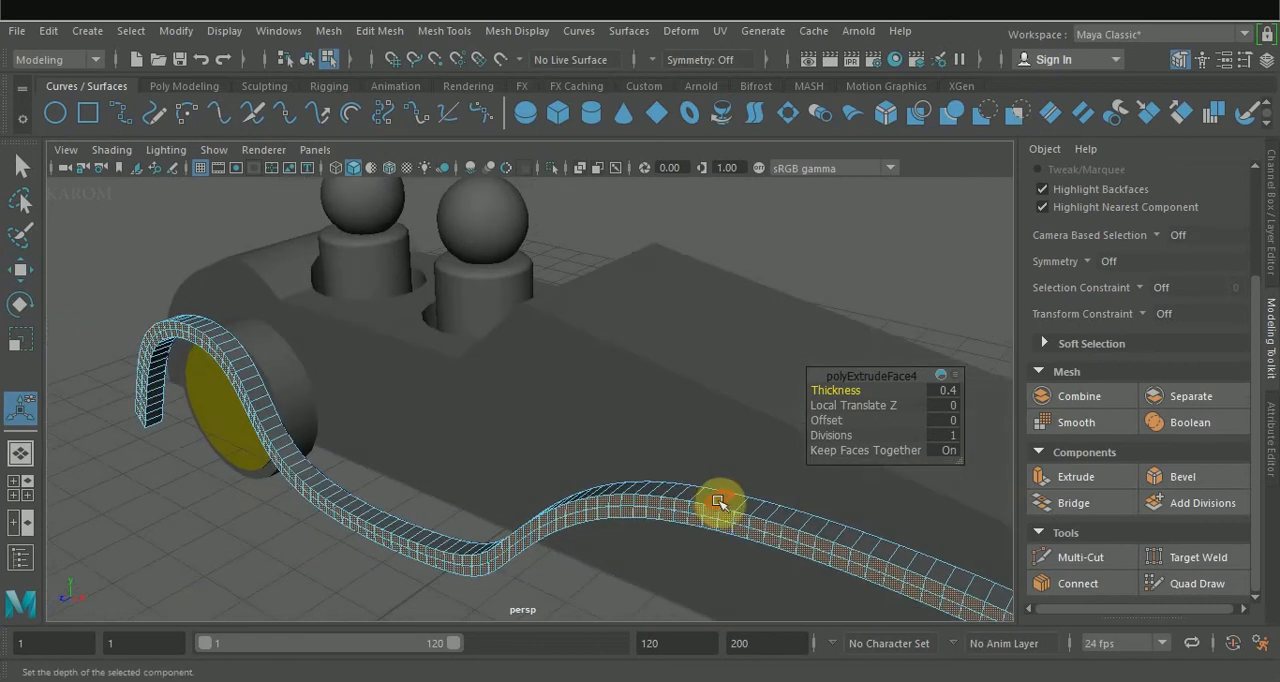
Set the extruded fender strip's thickness to 0.8.
drag(824, 406, 832, 405)
key(ctrl+z)
alt+drag(738, 455, 648, 451)
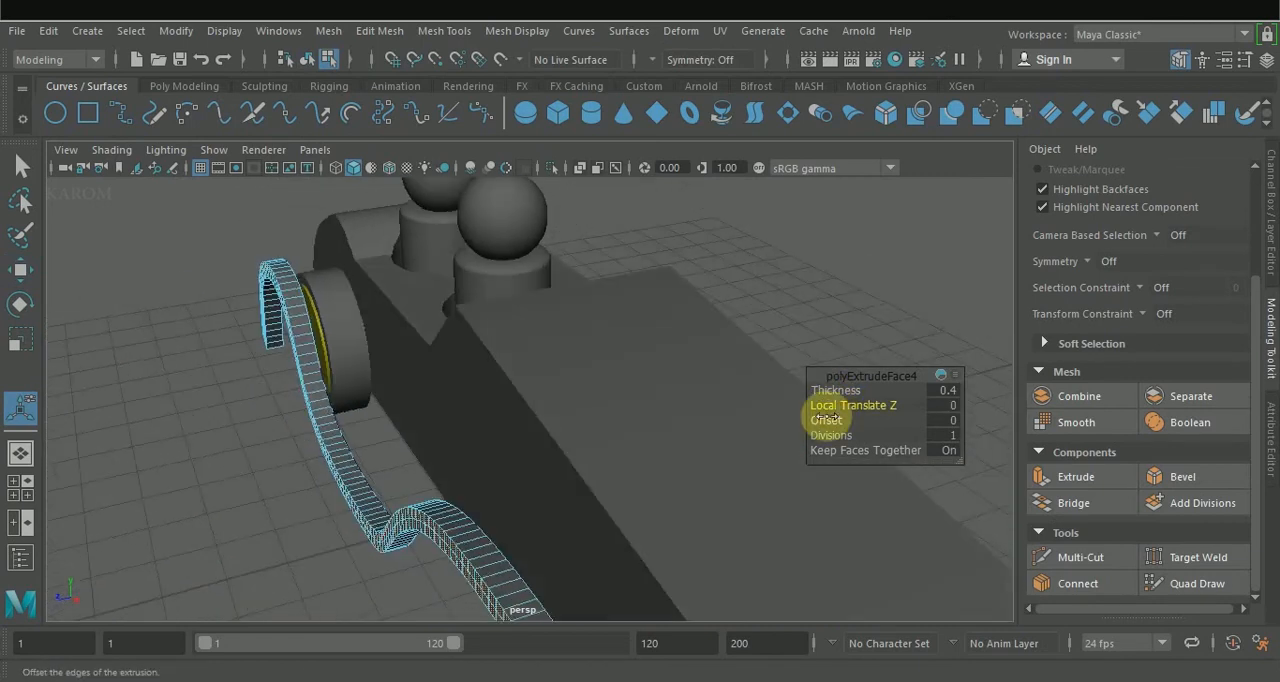
drag(838, 390, 850, 391)
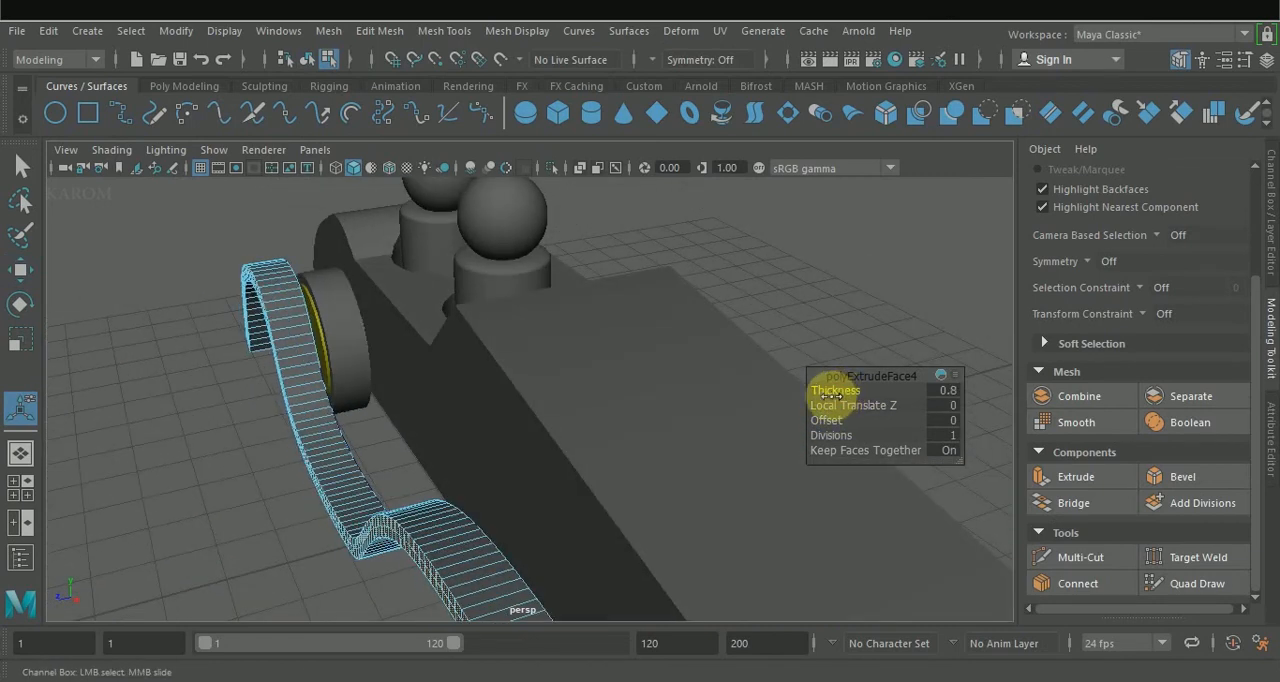
alt+drag(760, 430, 673, 417)
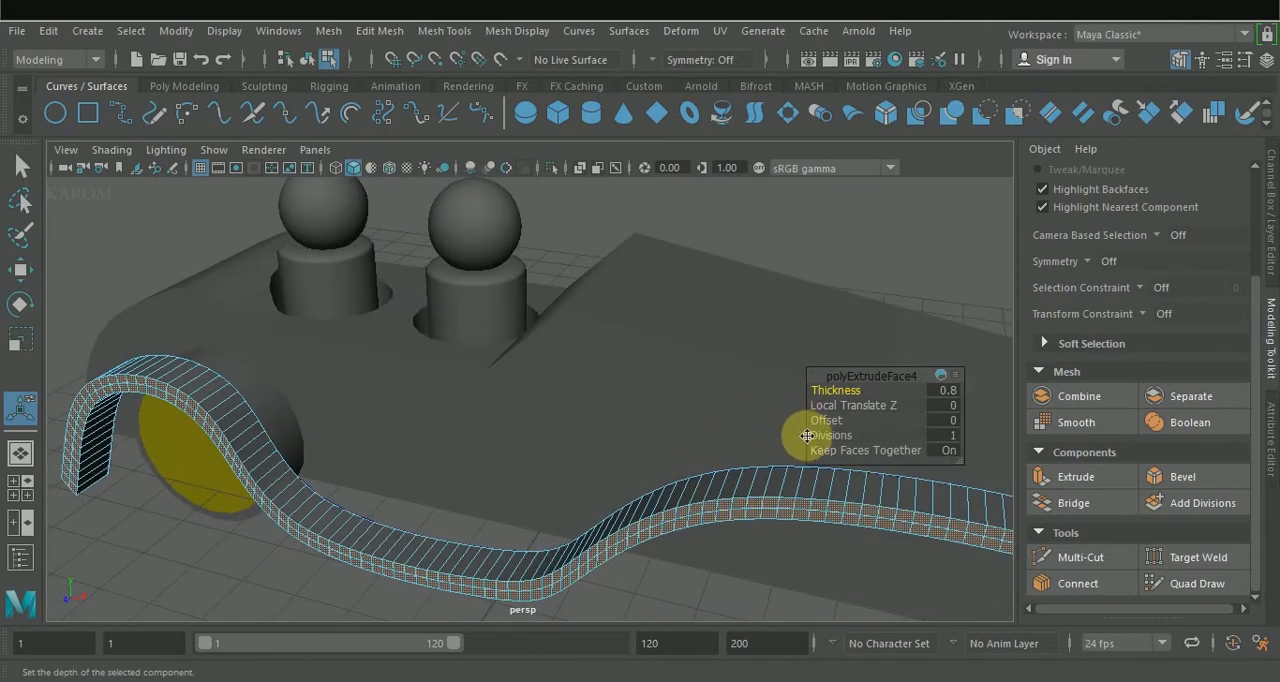
Raise the whole fender strip slightly above the wheels.
key(w)
alt+drag(817, 435, 923, 459)
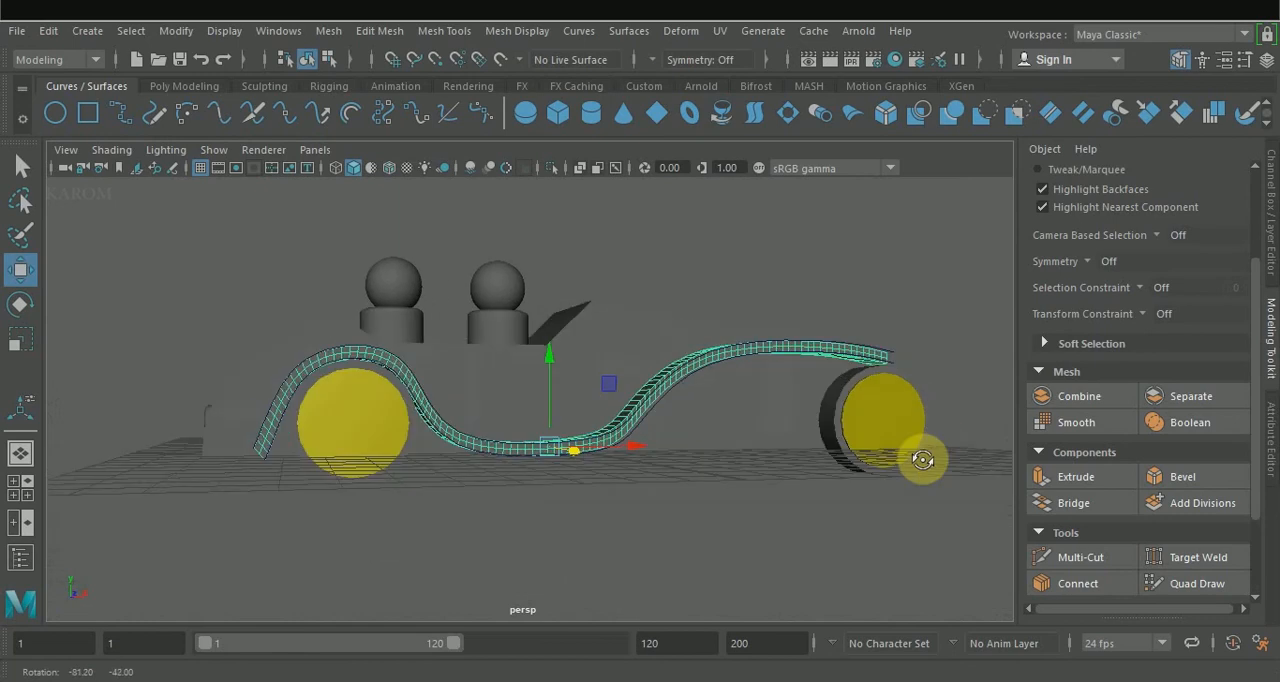
drag(551, 361, 550, 355)
alt+drag(602, 511, 568, 430)
Select the fender strip together with its source curves and delete their construction history.
ctrl+shift+click(608, 464)
ctrl+shift+click(649, 405)
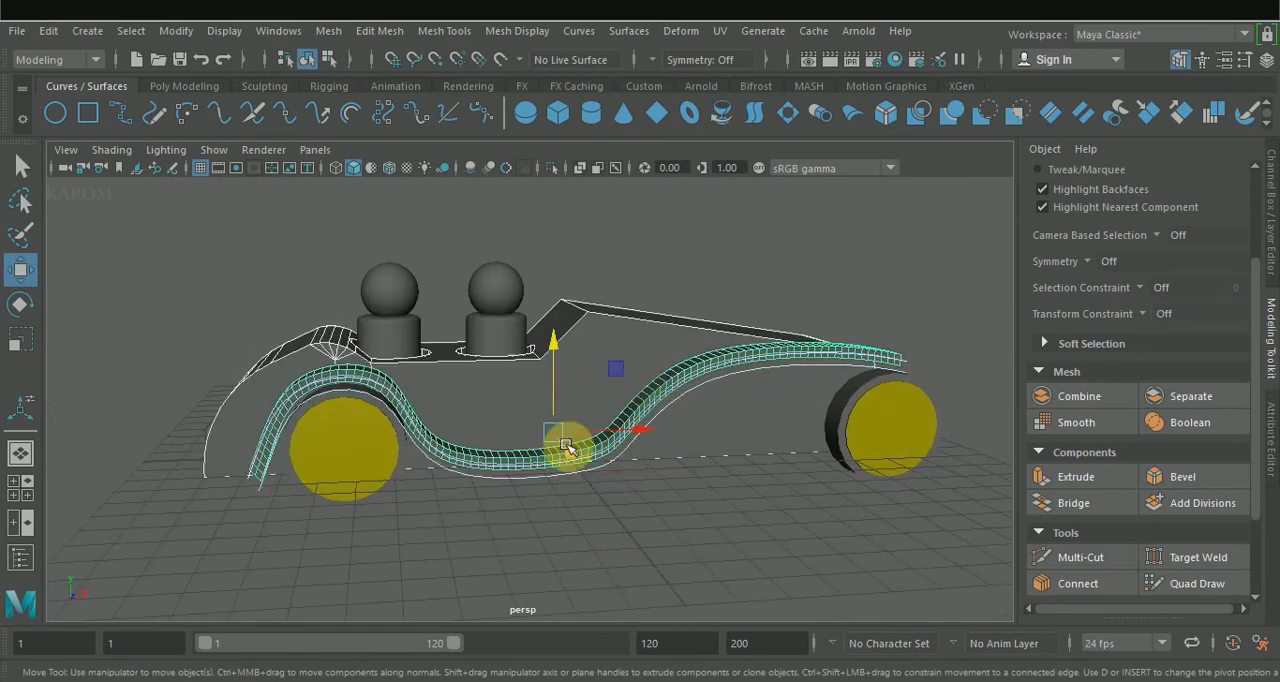
mouse_move(618, 253)
alt+mouse_down()
mouse_move(597, 323)
mouse_move(606, 256)
alt+mouse_up()
alt+drag(608, 380, 646, 494)
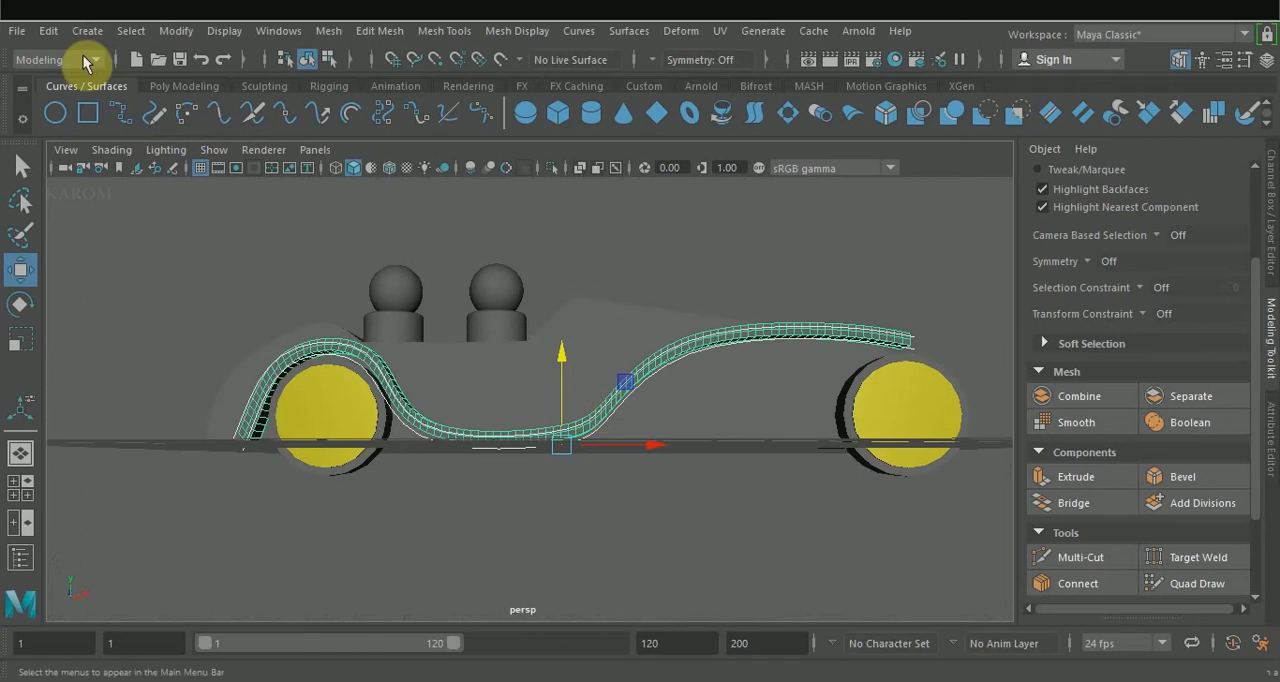
click(48, 31)
mouse_move(110, 252)
click(322, 277)
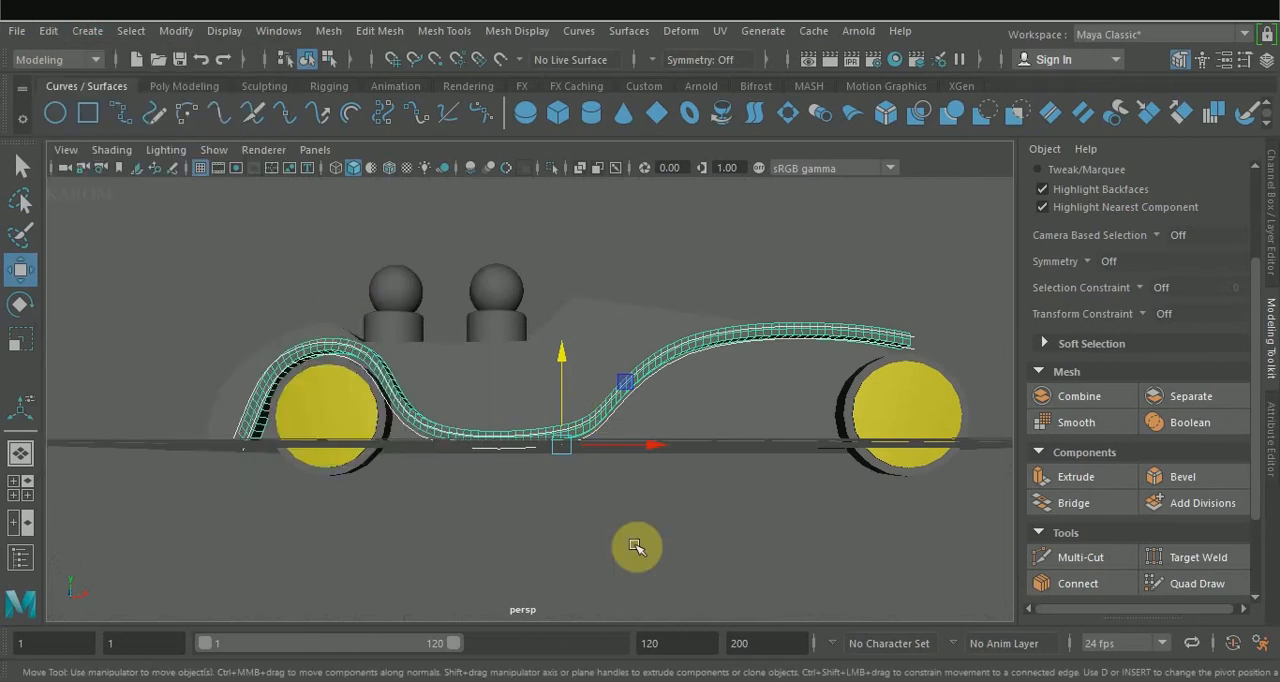
click(583, 510)
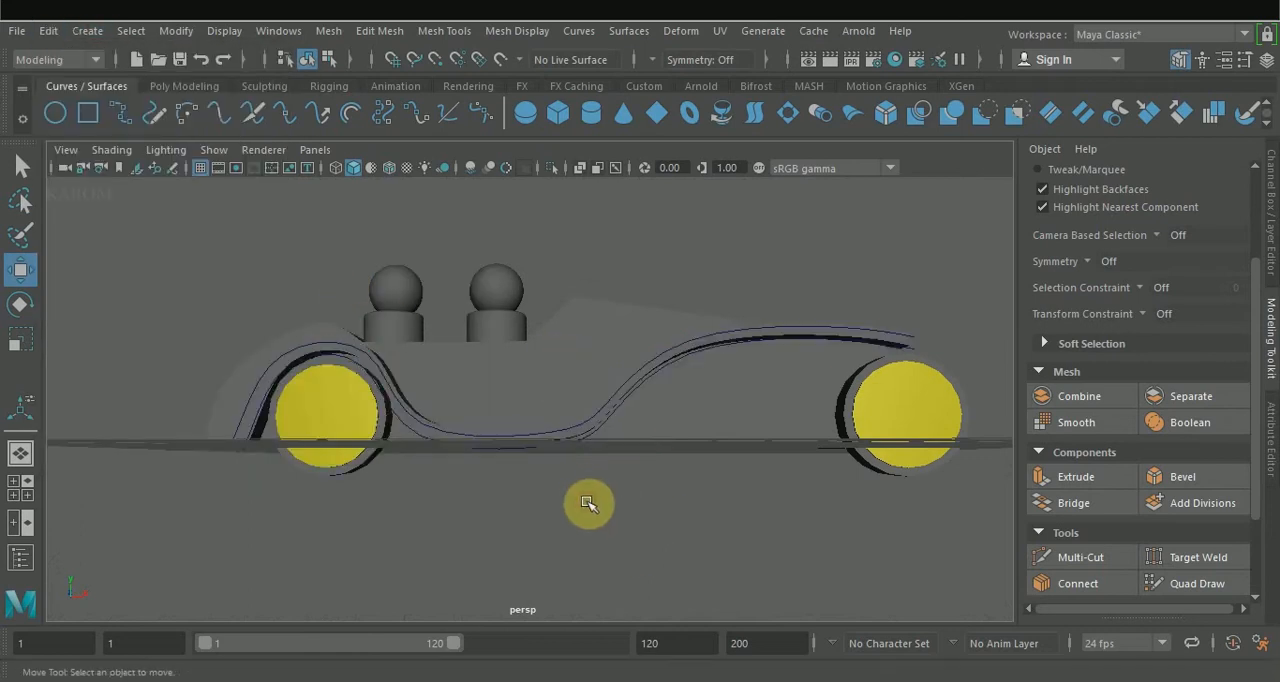
Remove the leftover loft curves around the fender strip, keeping the strip mesh.
drag(588, 504, 554, 421)
ctrl+drag(580, 240, 608, 332)
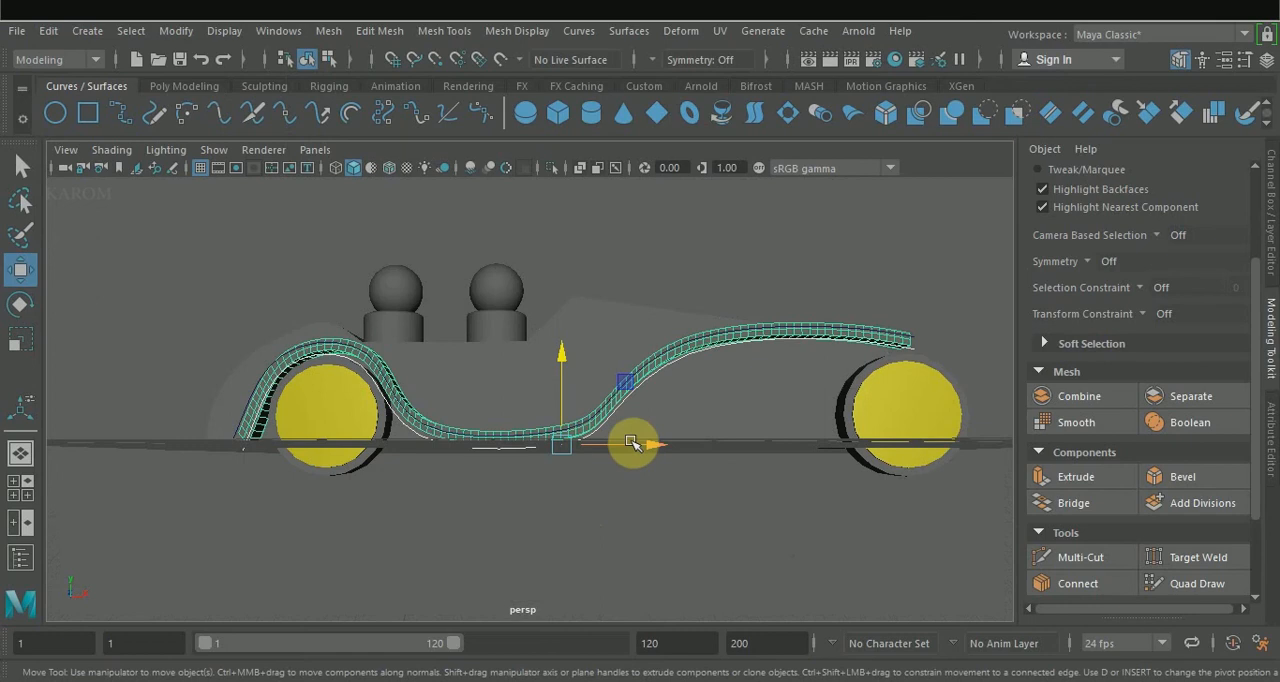
drag(649, 445, 571, 448)
key(ctrl+z)
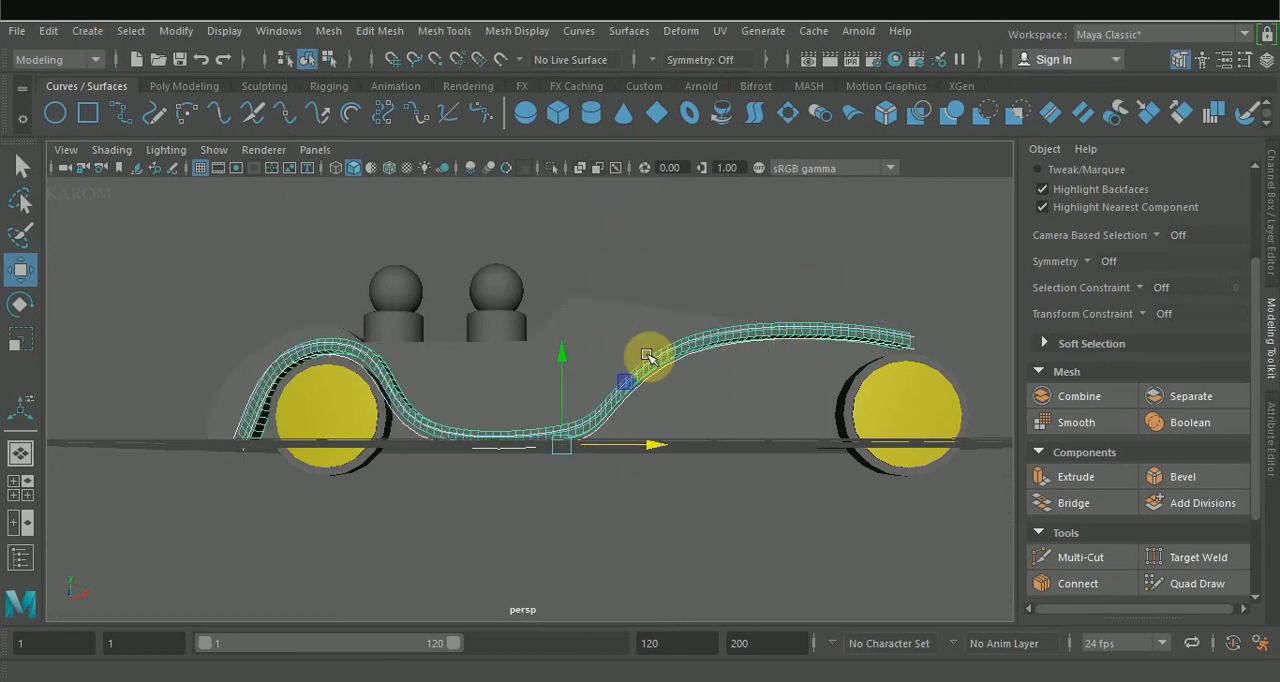
drag(566, 357, 563, 302)
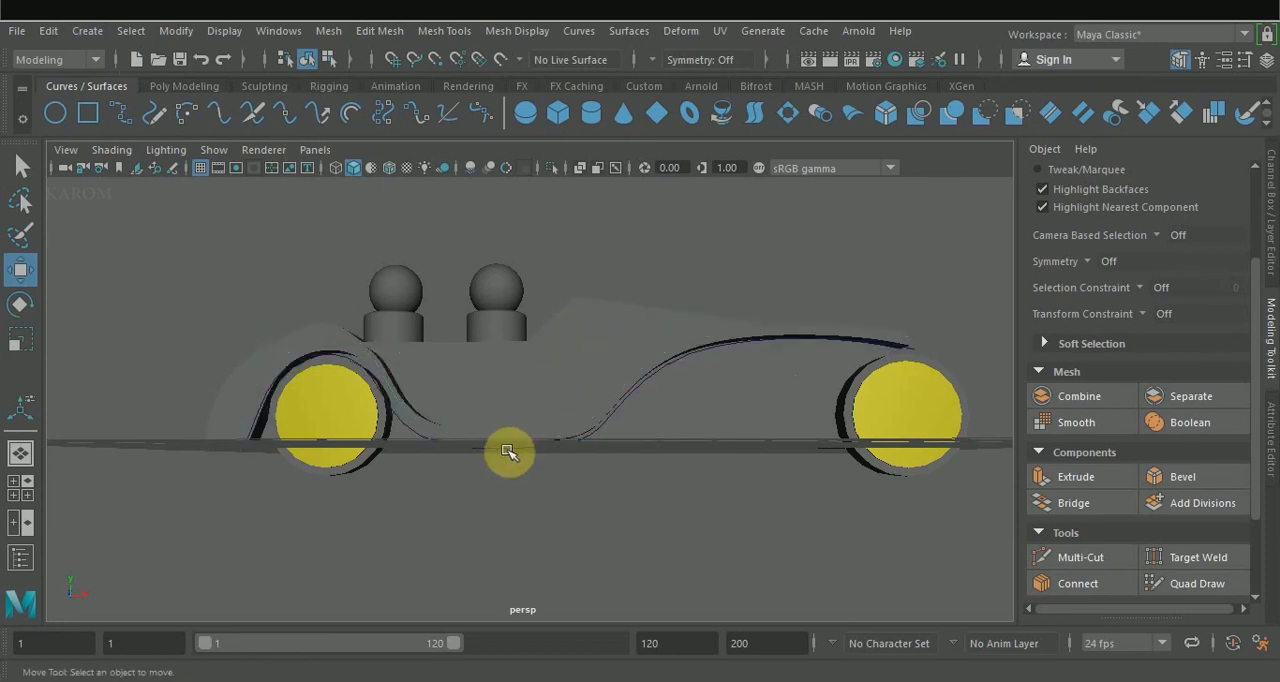
alt+drag(508, 451, 421, 548)
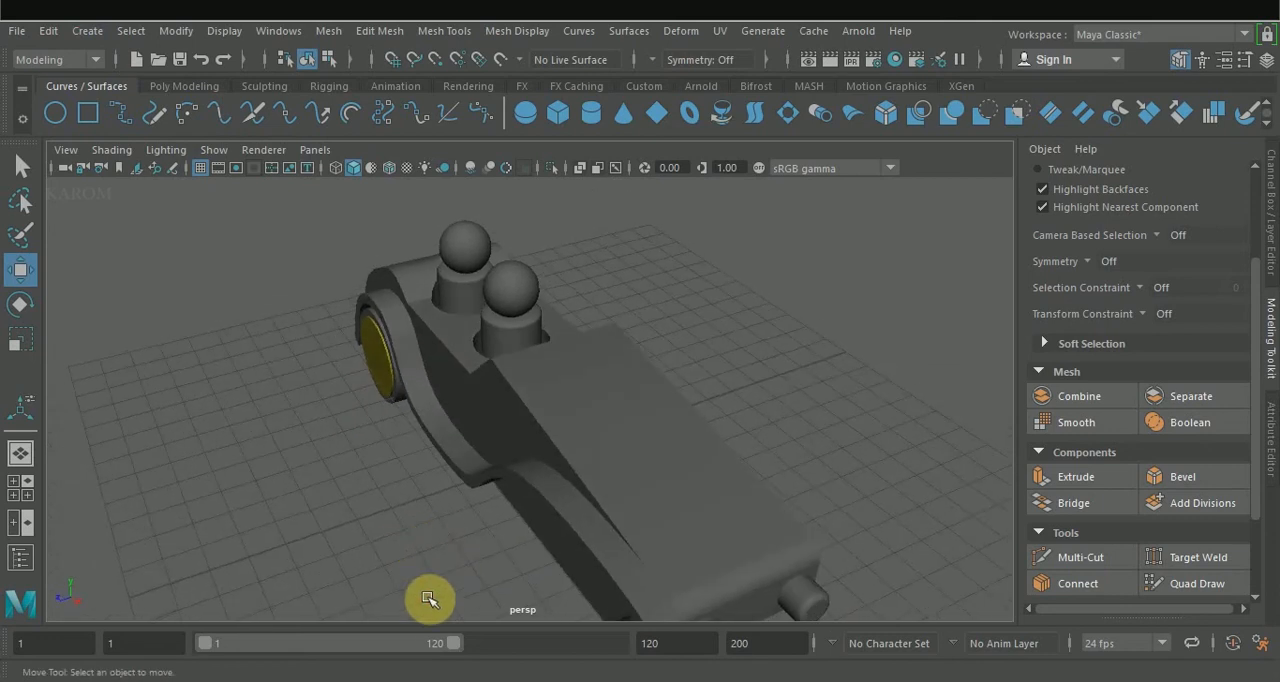
Scale the fender strip vertically by about 1.18.
alt+drag(429, 600, 500, 477)
click(526, 470)
key(r)
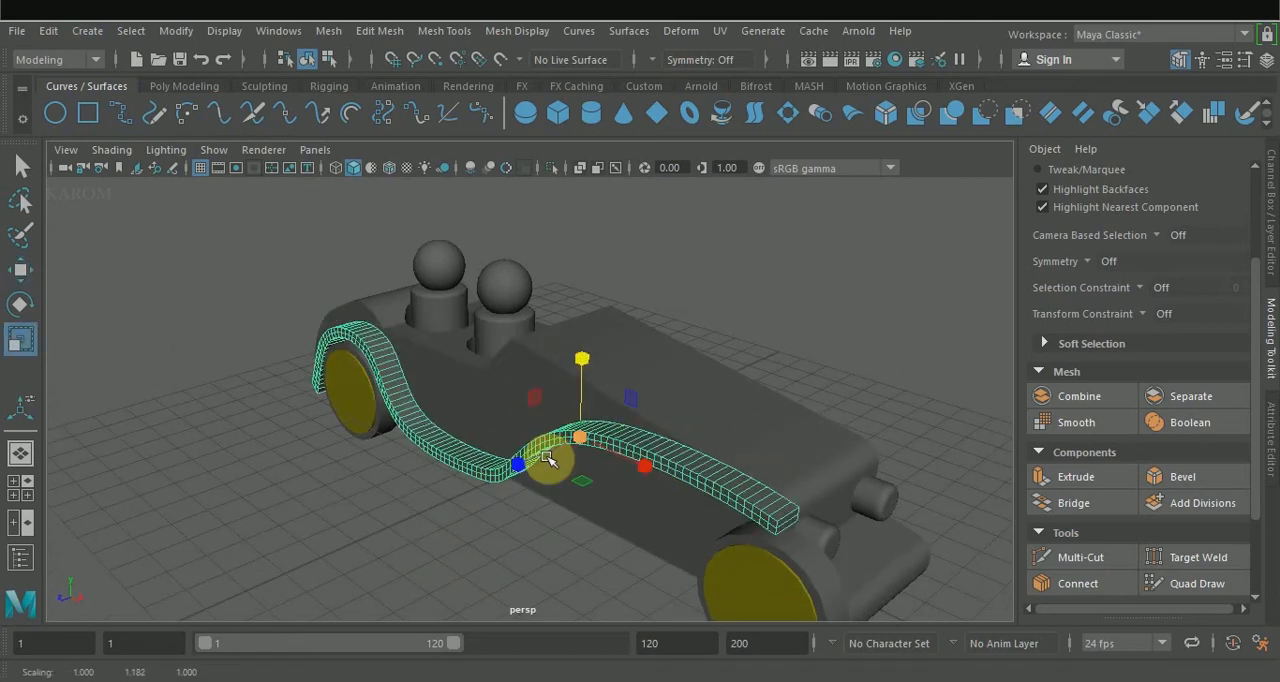
alt+drag(586, 463, 651, 511)
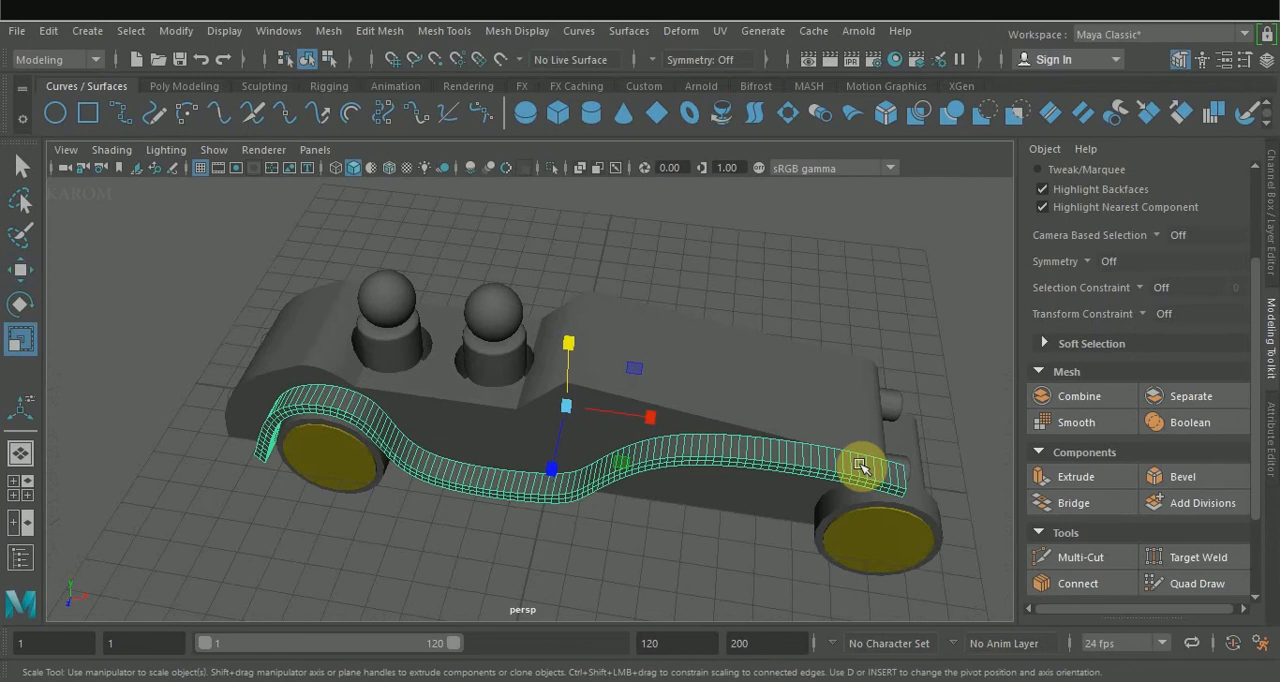
Extrude the face loop along the top of the fender strip to thicken it.
right_drag(861, 467, 838, 206)
click(900, 472)
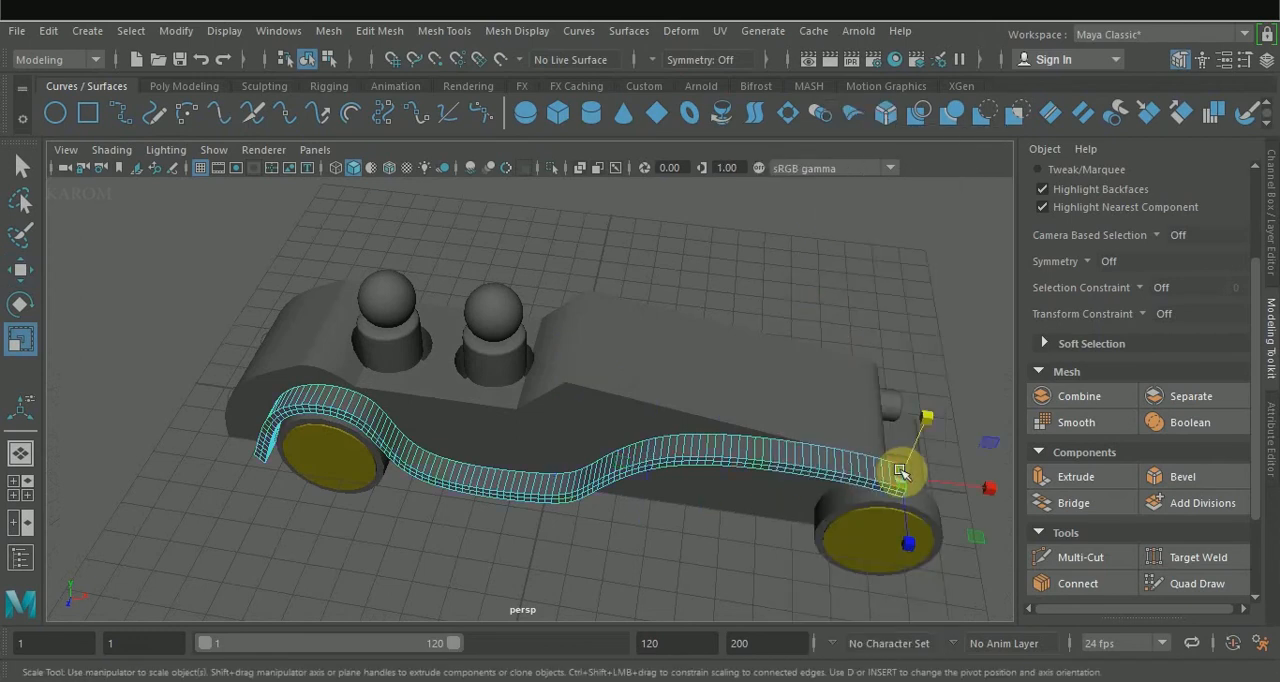
ctrl+shift+click(879, 471)
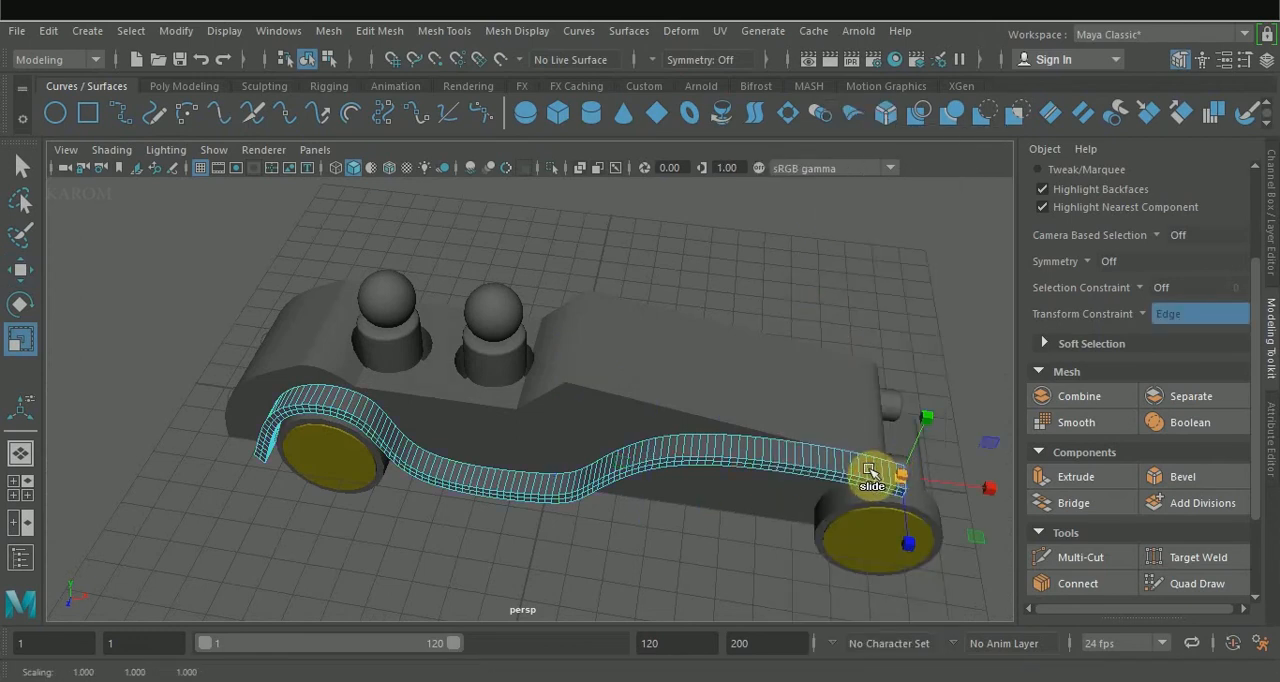
ctrl+shift+double_click(840, 460)
alt+drag(702, 557, 966, 480)
click(1090, 476)
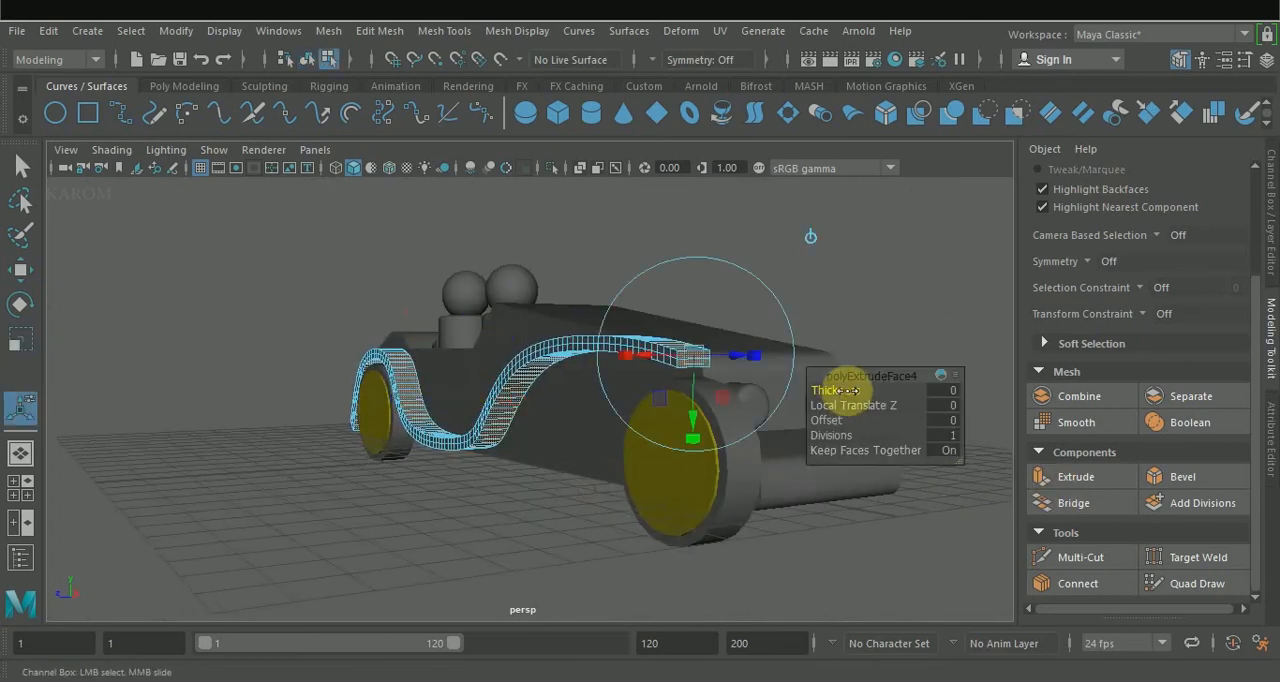
drag(847, 391, 850, 390)
mouse_move(606, 451)
alt+mouse_down()
mouse_move(739, 478)
mouse_move(714, 517)
mouse_move(828, 449)
mouse_move(703, 423)
mouse_move(596, 460)
alt+mouse_up()
Return the strip to object mode and nudge it slightly upwards so it sits over the wheels.
key(w)
right_drag(557, 451, 645, 134)
drag(558, 350, 557, 342)
drag(603, 434, 604, 436)
alt+drag(565, 494, 618, 486)
Enable surface soft selection with a 6.57 falloff radius and shift the strip's rear end backwards, away from the rear wheel.
alt+drag(283, 509, 360, 468)
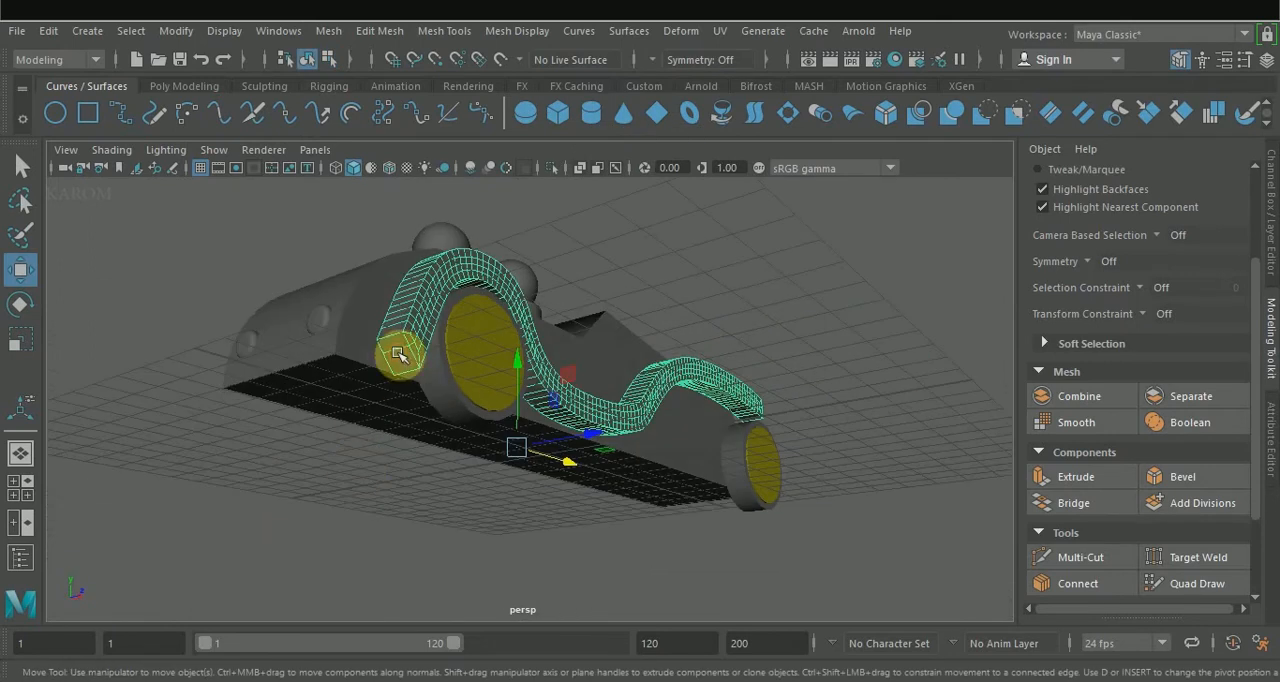
right_drag(400, 355, 397, 122)
click(398, 358)
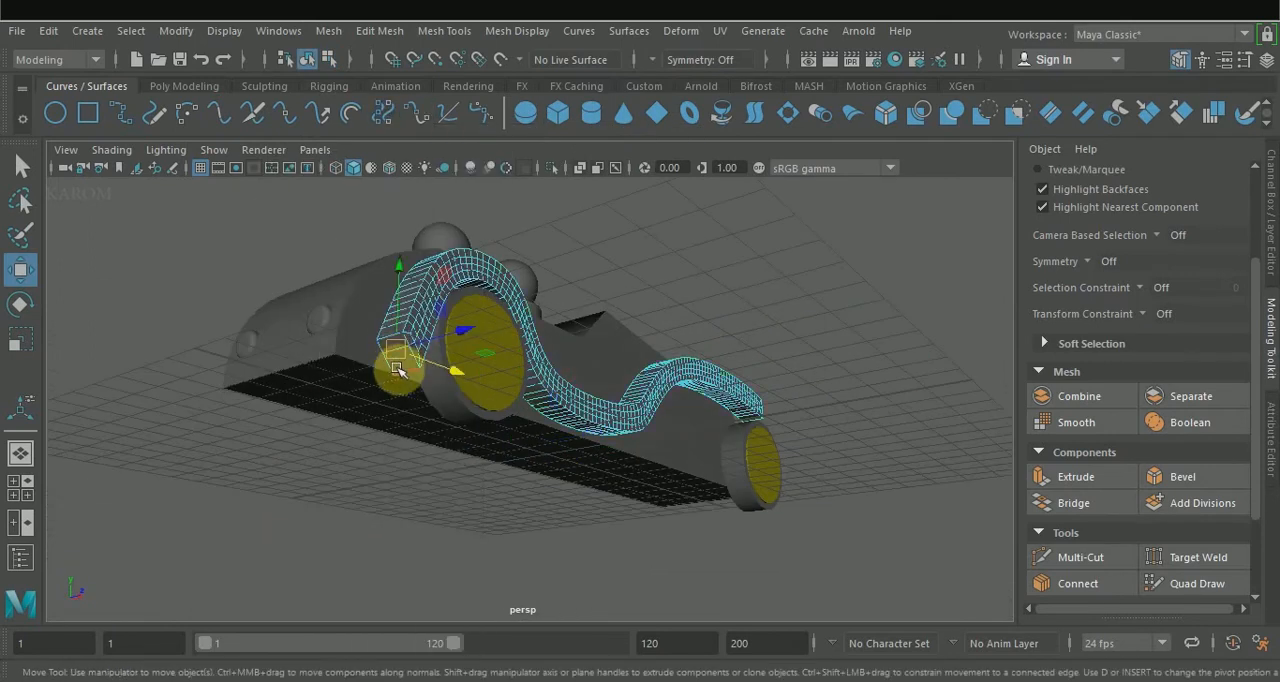
double_click(20, 270)
click(872, 473)
click(965, 496)
alt+drag(683, 506, 586, 528)
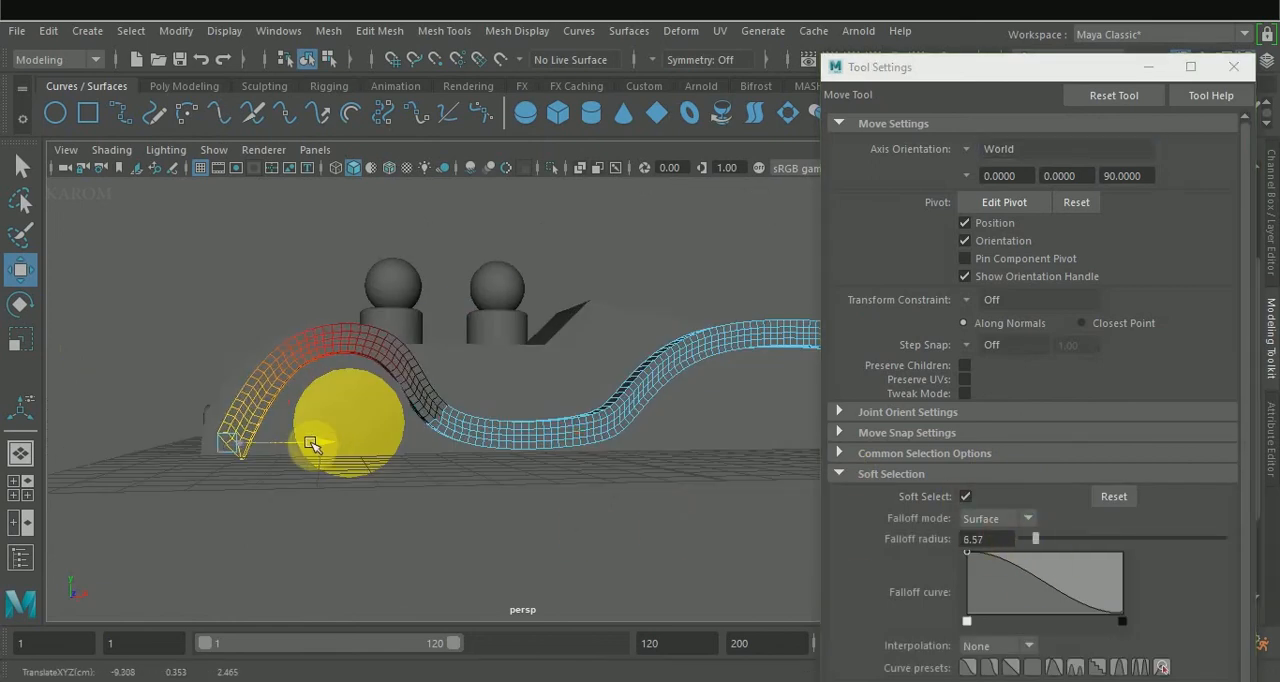
alt+drag(343, 451, 406, 470)
alt+middle_drag(722, 455, 558, 459)
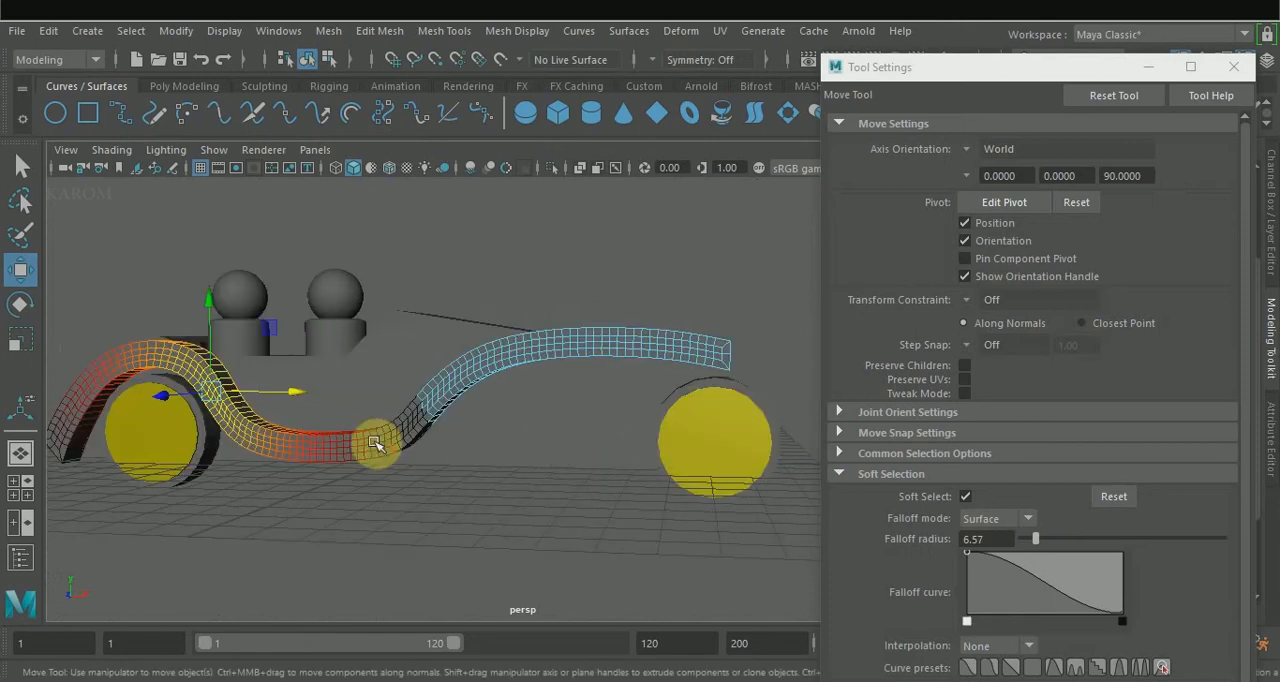
Reduce the falloff radius to 1.88 and raise the low middle section of the strip slightly.
click(334, 445)
drag(1035, 539, 1026, 540)
drag(333, 359, 333, 356)
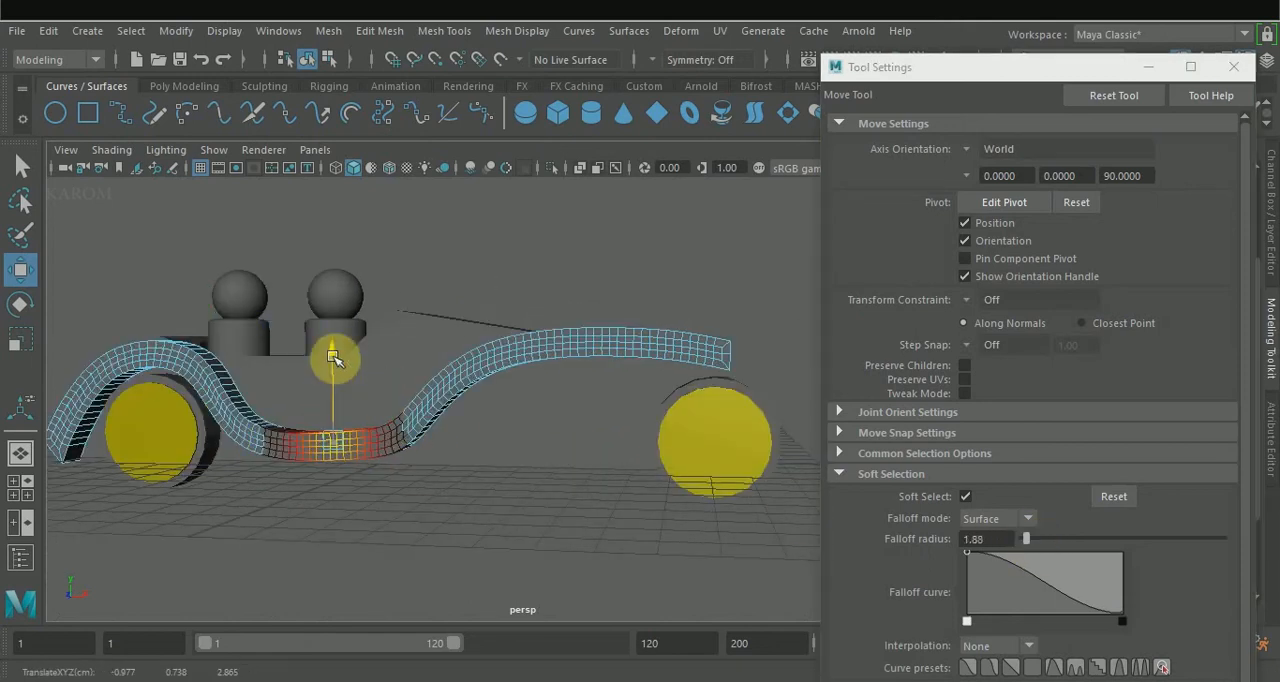
alt+drag(523, 481, 515, 499)
Adjust the strip's front end above the front wheel, lowering it with a 5.63 falloff radius and refining it with 3.76.
click(718, 379)
drag(1026, 540, 1034, 541)
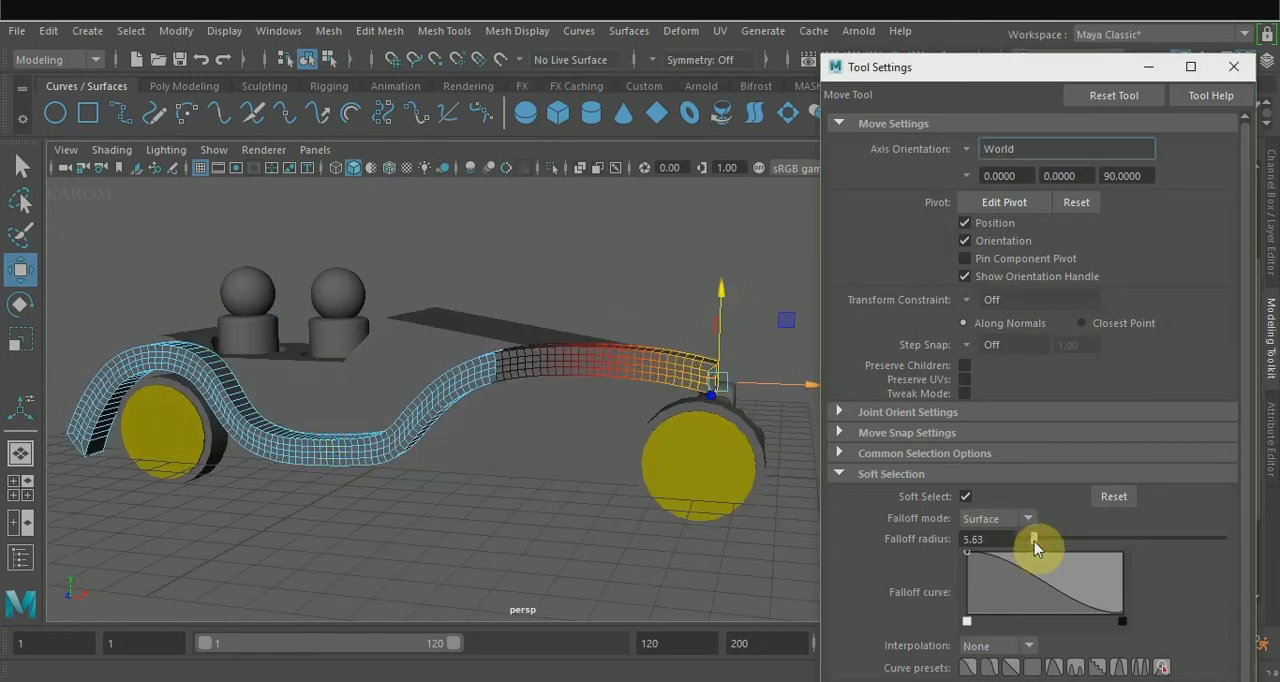
drag(721, 293, 721, 299)
mouse_move(1034, 540)
mouse_down()
mouse_move(1046, 541)
mouse_move(1030, 539)
mouse_up()
drag(728, 306, 678, 295)
drag(786, 374, 793, 377)
alt+drag(588, 486, 537, 495)
Try to scale the strip's front bend vertically using Volume soft selection with a 4.69 falloff radius.
click(491, 349)
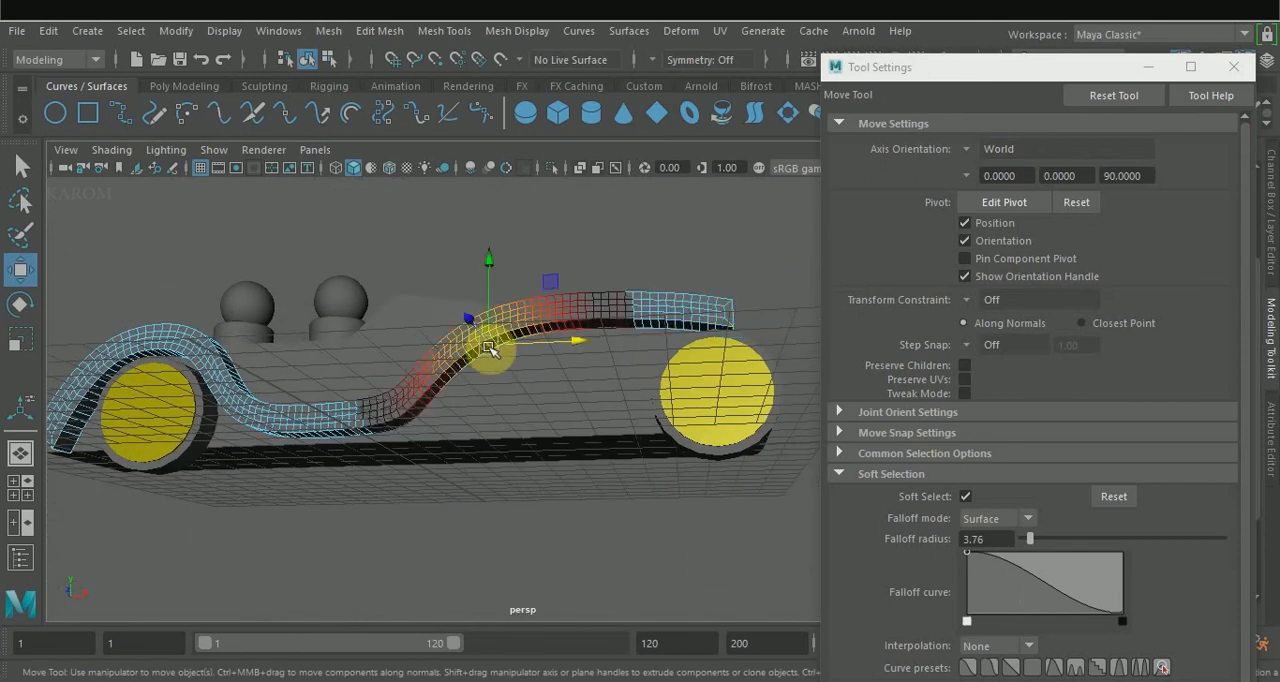
key(r)
drag(1030, 530, 1024, 530)
alt+drag(508, 480, 488, 519)
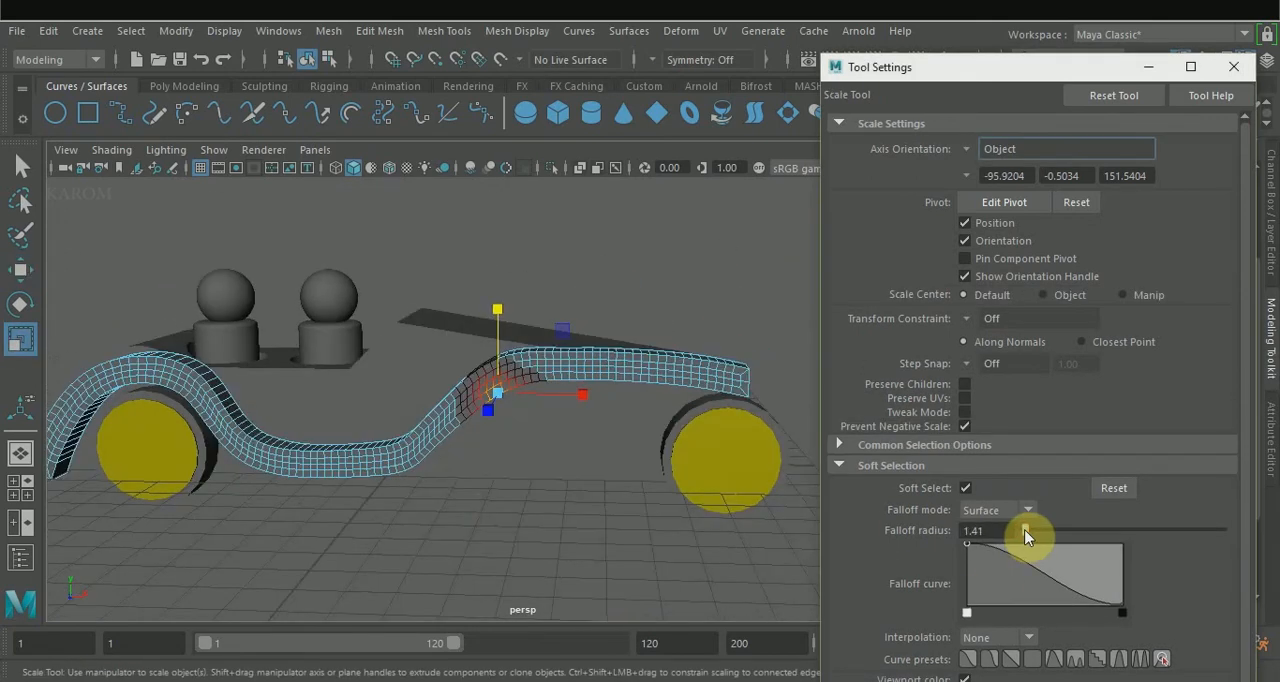
click(1024, 516)
click(1020, 530)
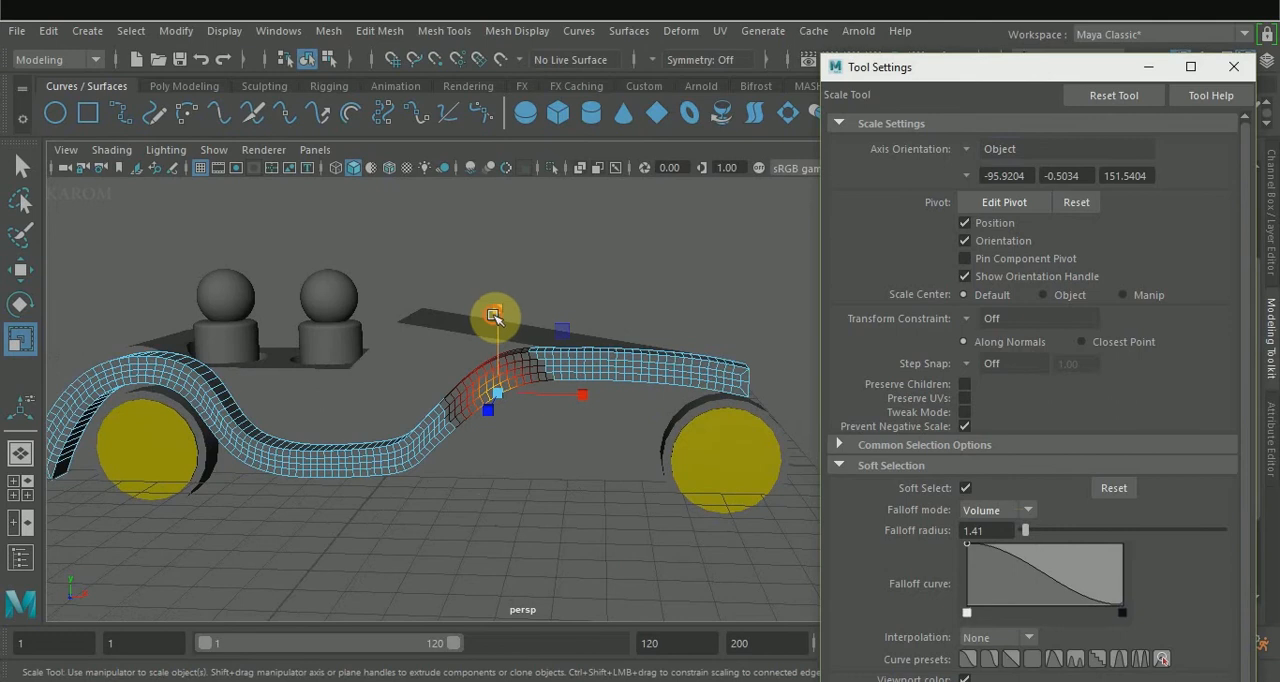
drag(1032, 529, 1034, 529)
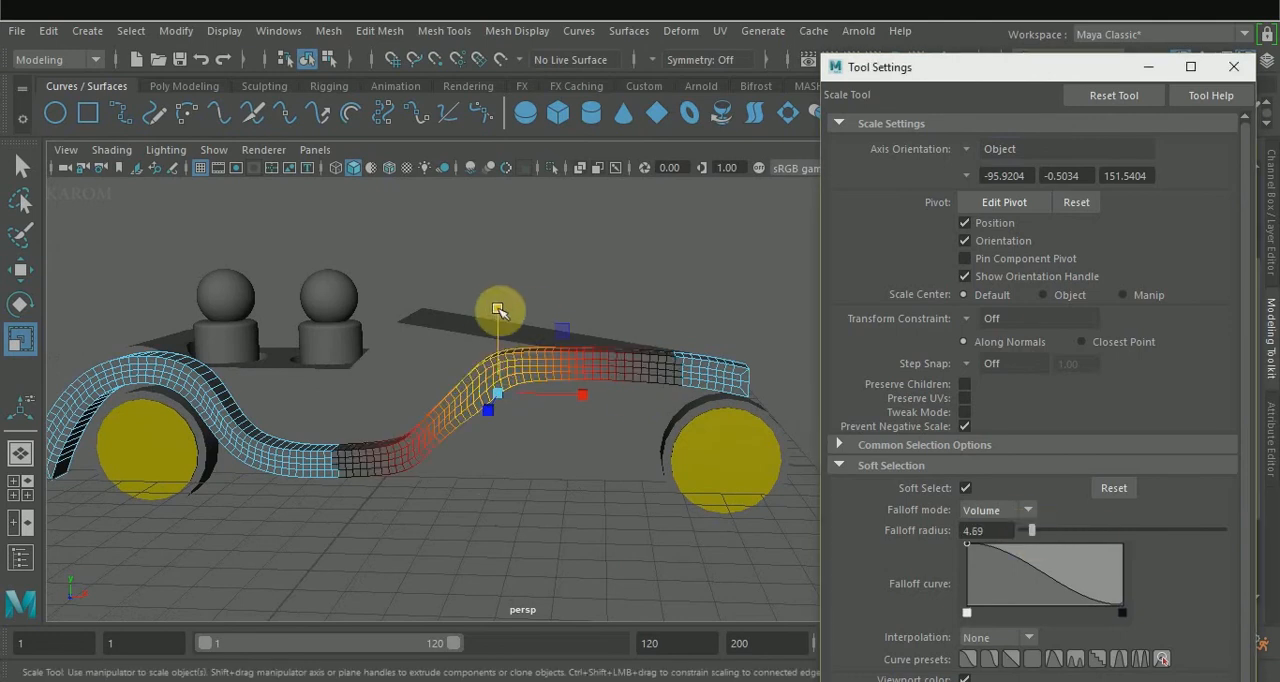
drag(498, 309, 501, 317)
key(ctrl+z)
key(ctrl+z)
Switch the soft selection falloff mode to Object, clear the selection and close the tool settings.
click(1030, 508)
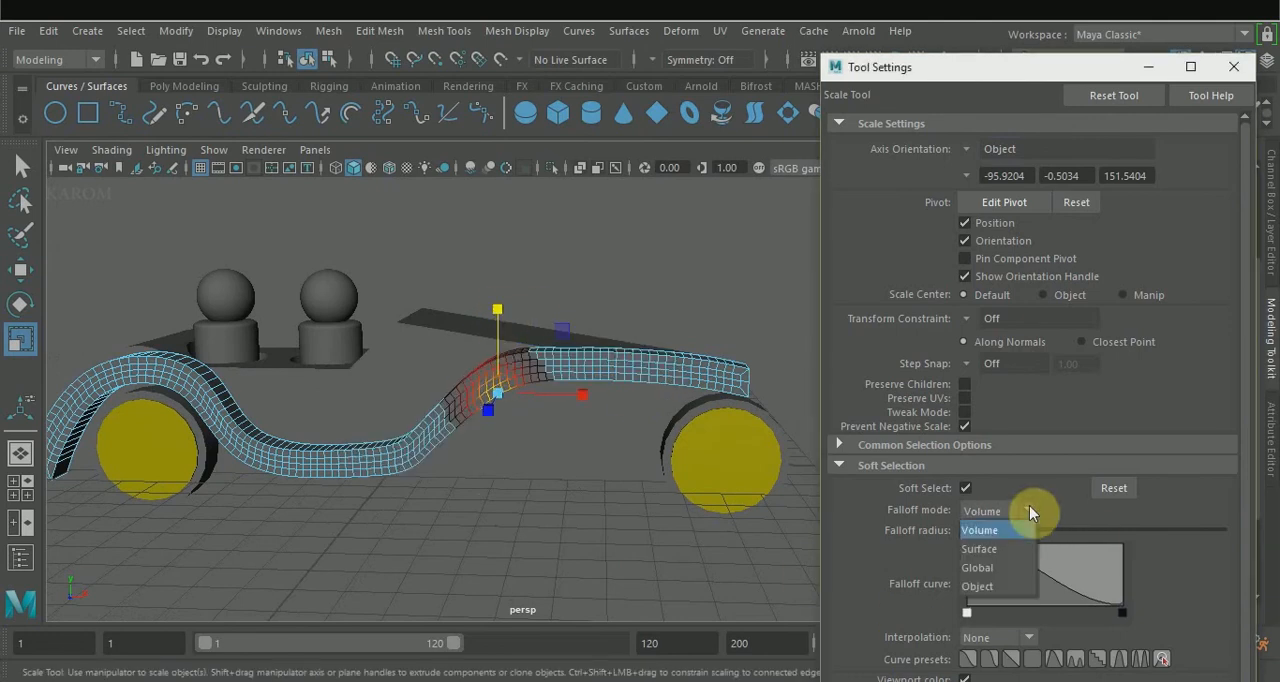
click(980, 586)
click(617, 480)
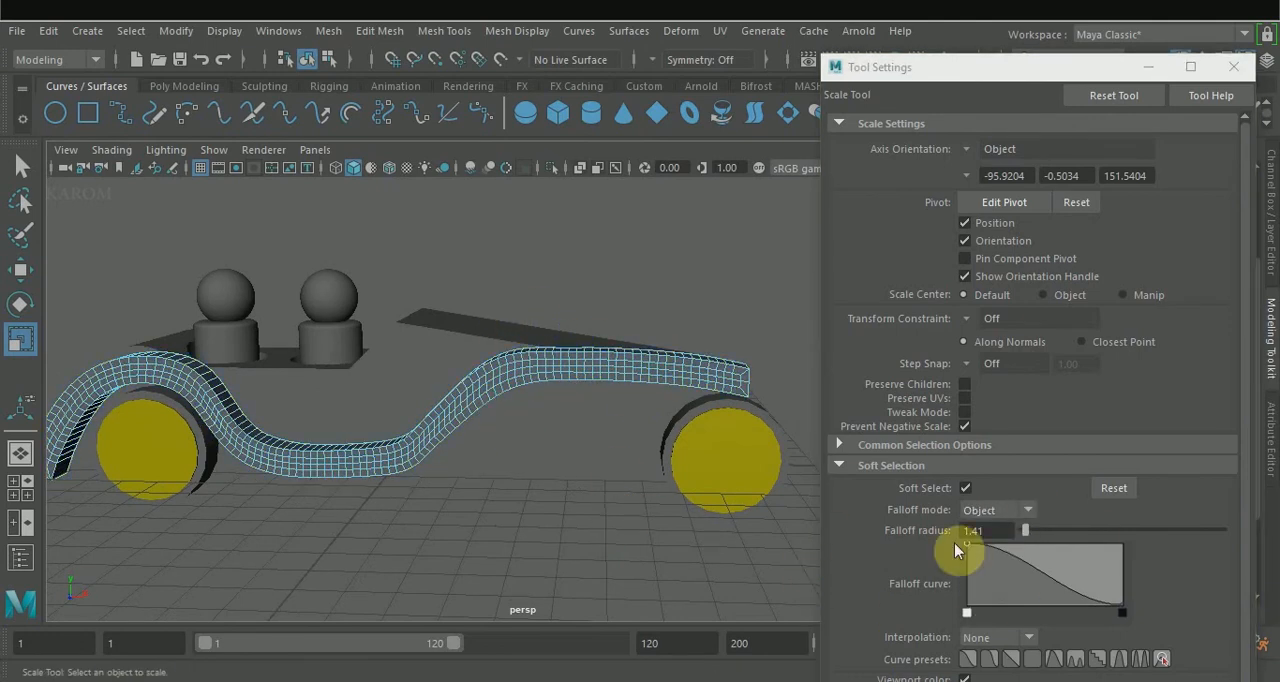
click(1234, 66)
alt+drag(594, 470, 755, 379)
Try beveling the strip's front end face with a fraction of 1 and 4 segments.
click(573, 434)
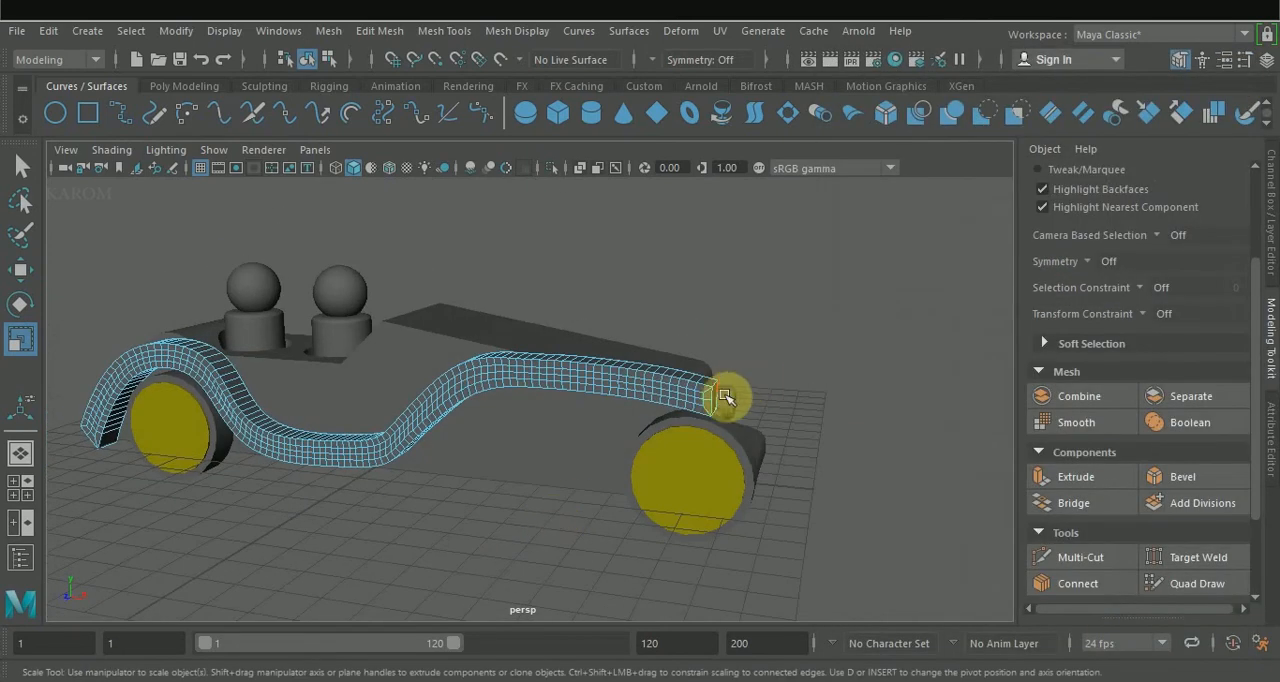
right_drag(720, 398, 728, 224)
alt+drag(740, 358, 674, 391)
click(637, 409)
click(1174, 480)
drag(834, 395, 832, 408)
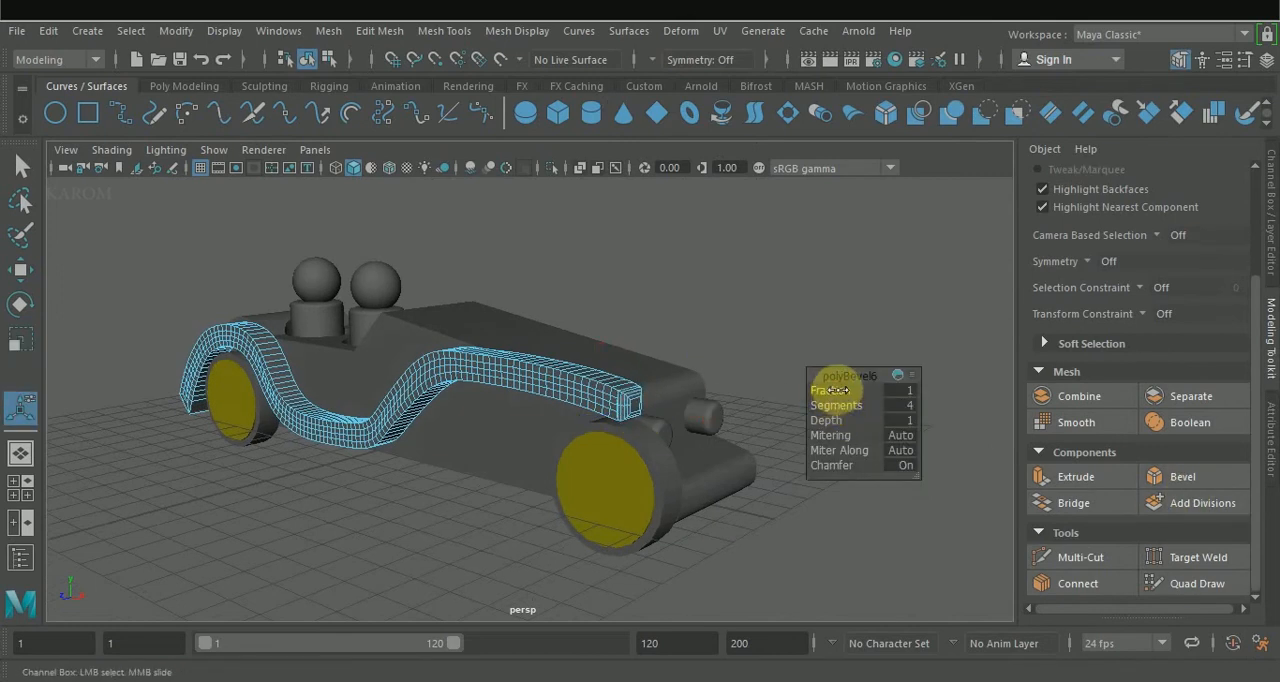
click(748, 524)
Bevel the strip's front end with a fraction of 0.662 and its rear end with 0.862, both with 4 segments.
right_drag(659, 396, 660, 151)
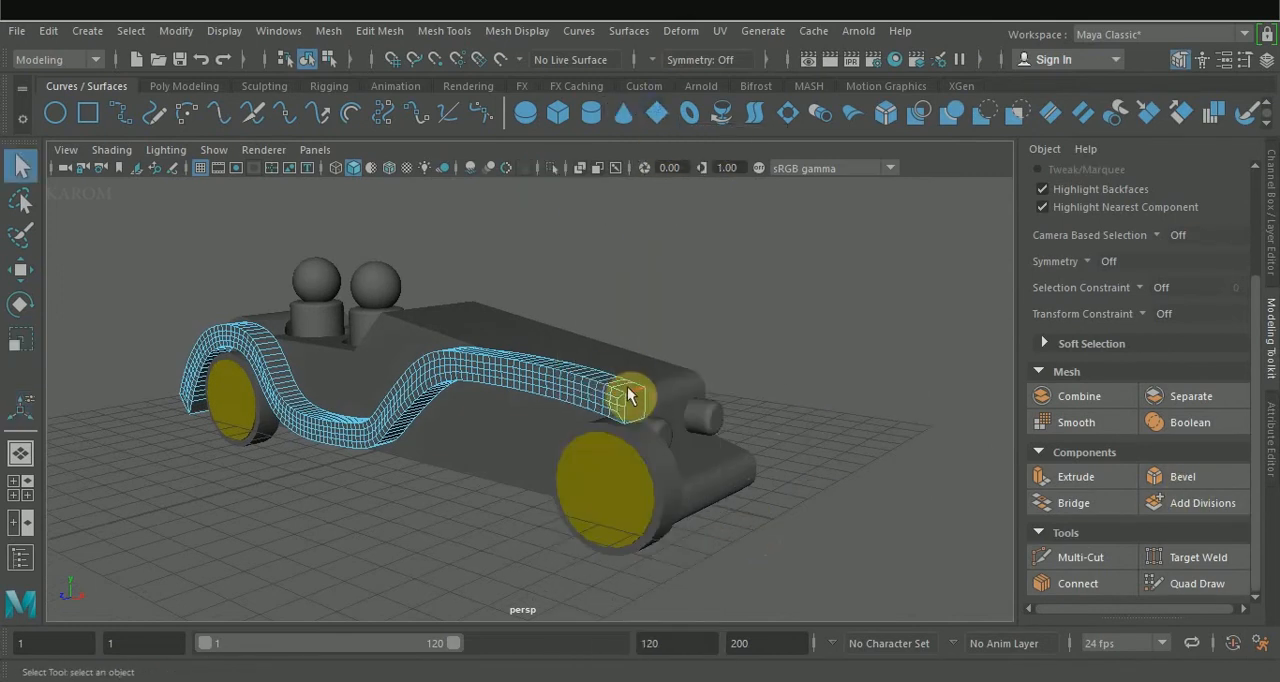
click(1162, 480)
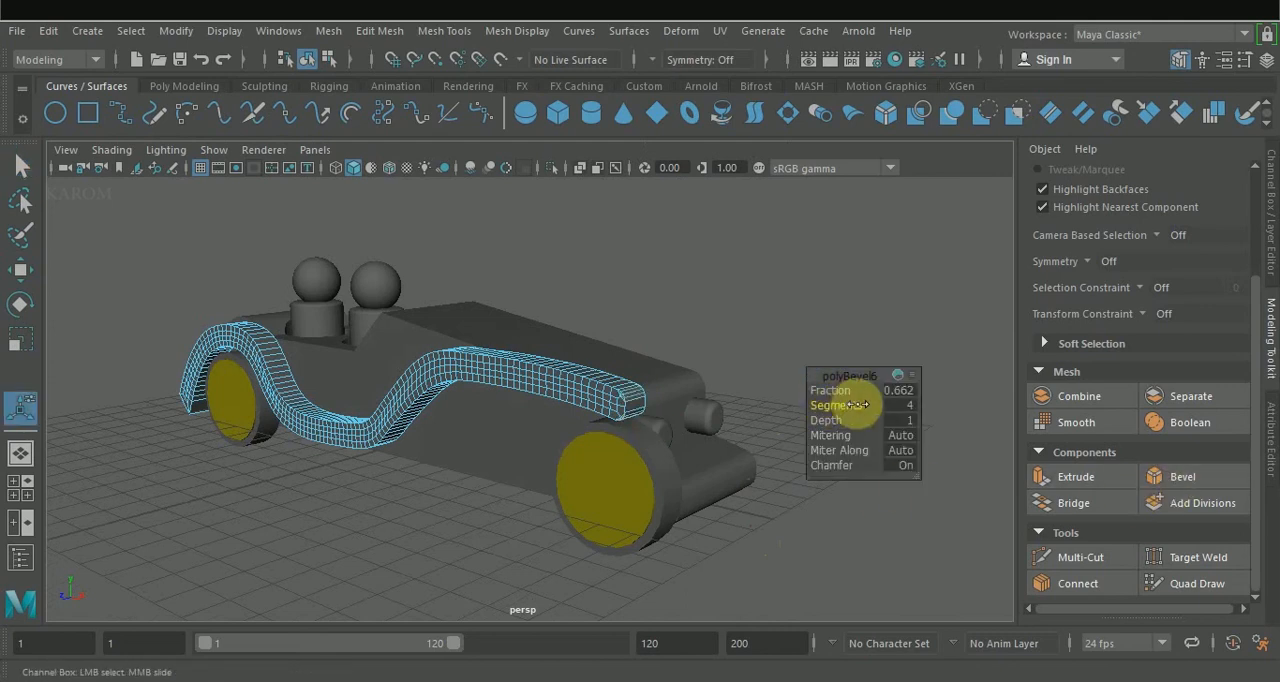
alt+drag(469, 514, 640, 449)
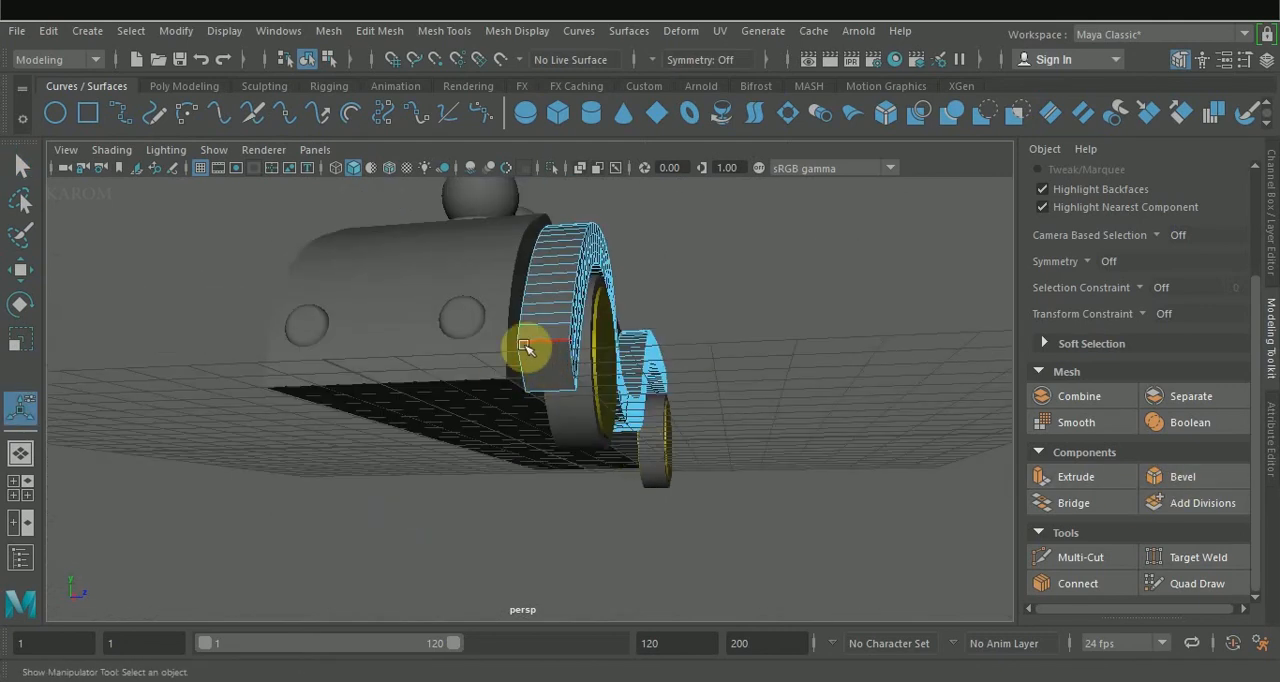
click(1157, 477)
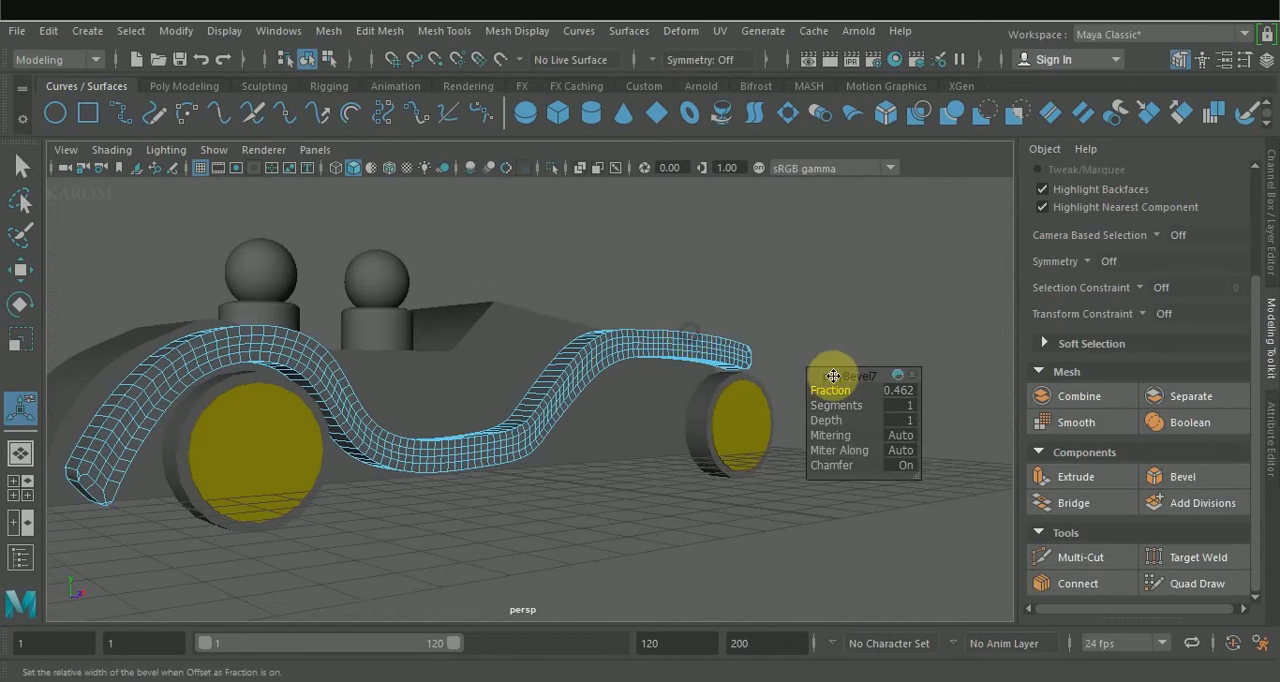
click(836, 405)
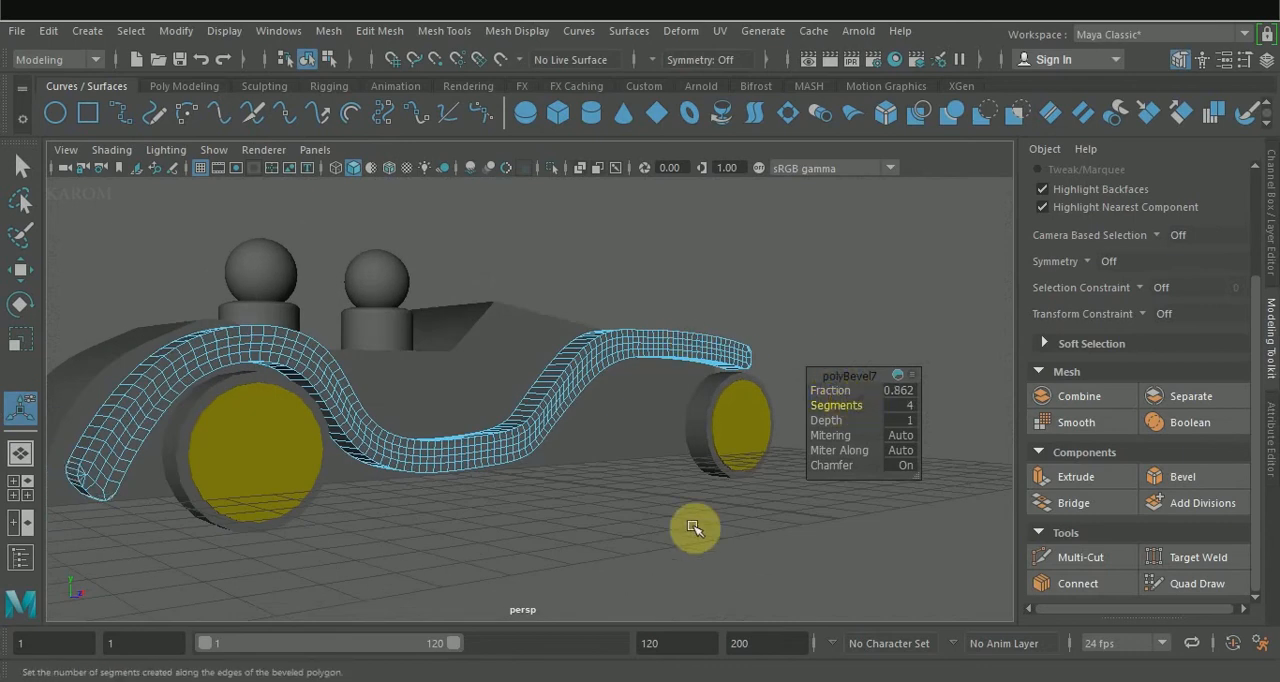
middle_drag(694, 528, 752, 520)
key(w)
alt+drag(688, 534, 614, 549)
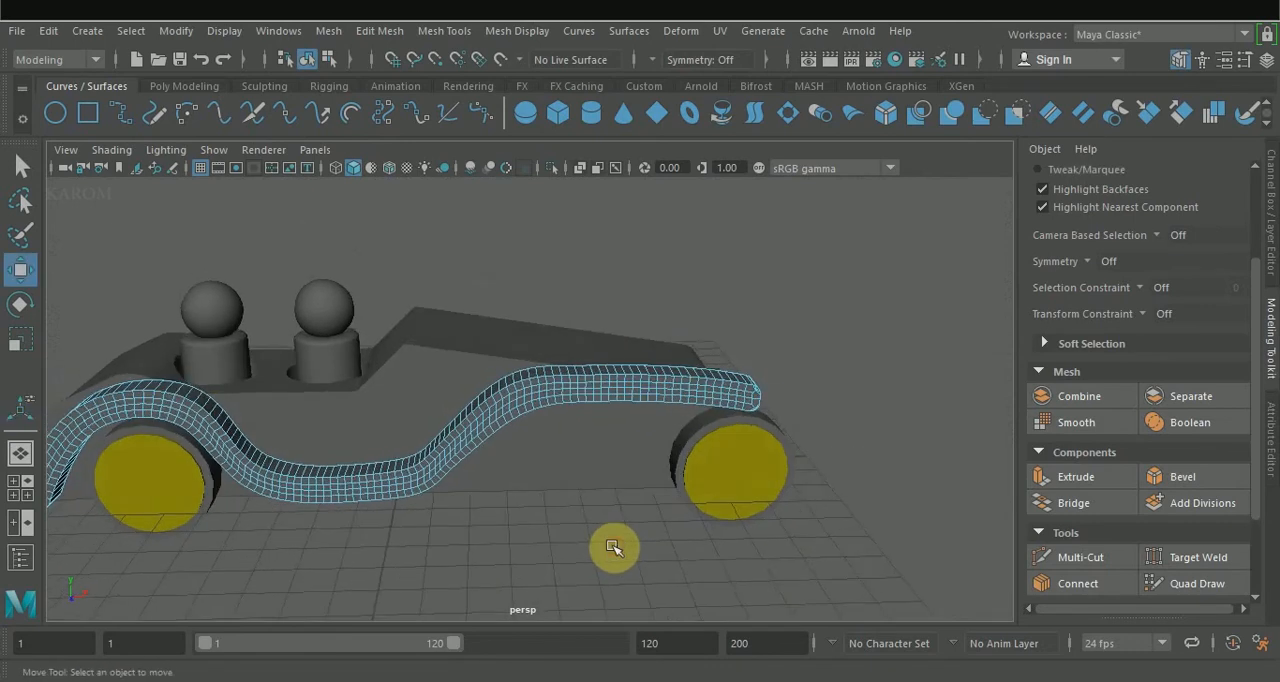
Duplicate the front wheel and place the copy as a spare wheel on the body's side, raised between the front figure and the hood.
alt+middle_drag(549, 525, 662, 488)
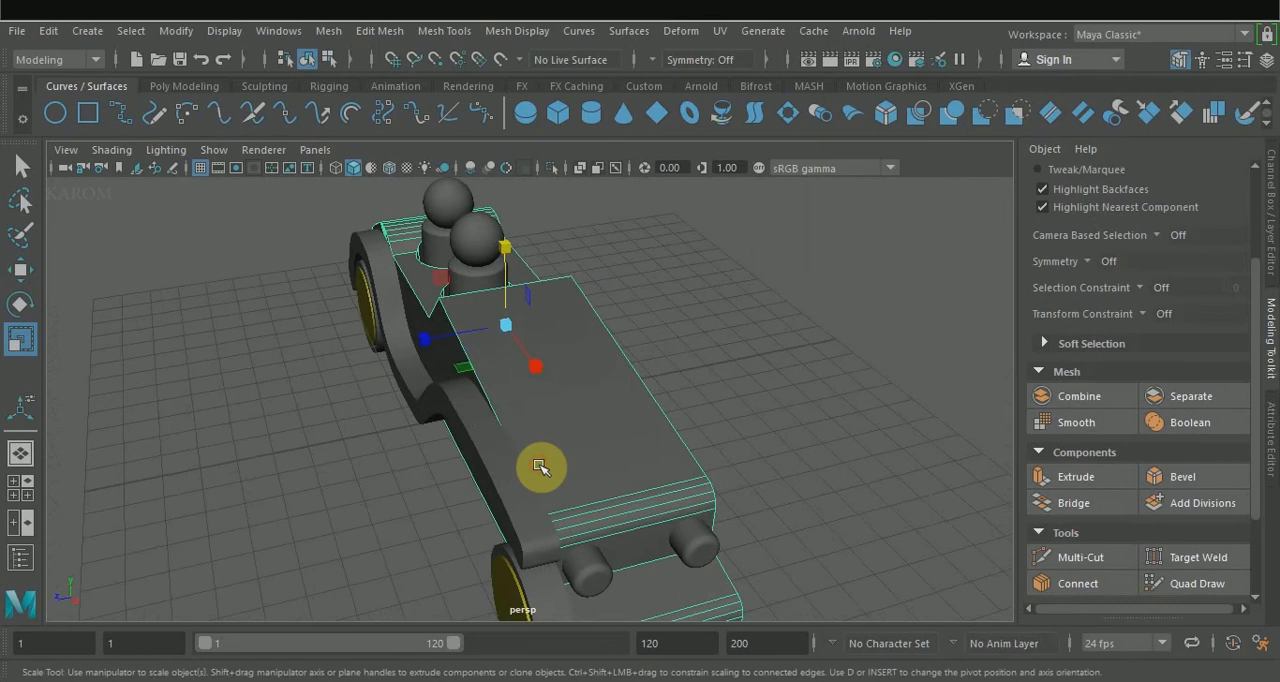
alt+drag(560, 423, 697, 382)
click(829, 465)
key(w)
key(ctrl+d)
drag(832, 362, 837, 306)
drag(924, 391, 675, 366)
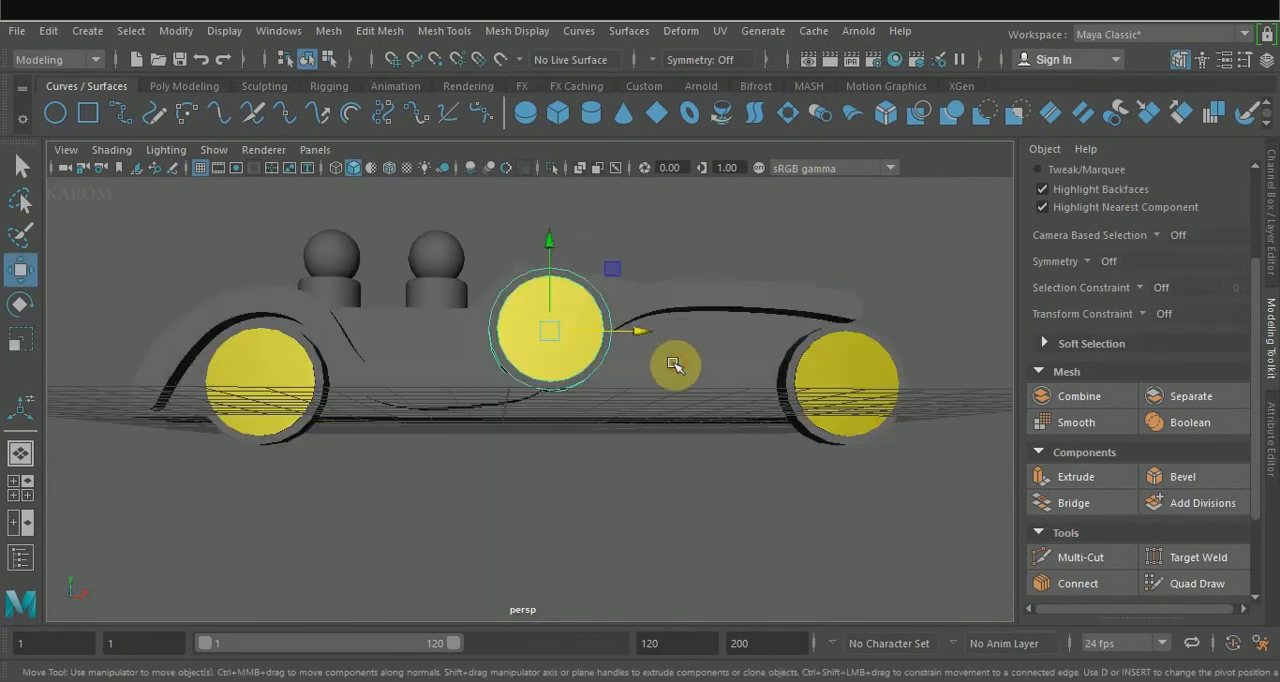
drag(549, 258, 549, 241)
drag(614, 316, 572, 306)
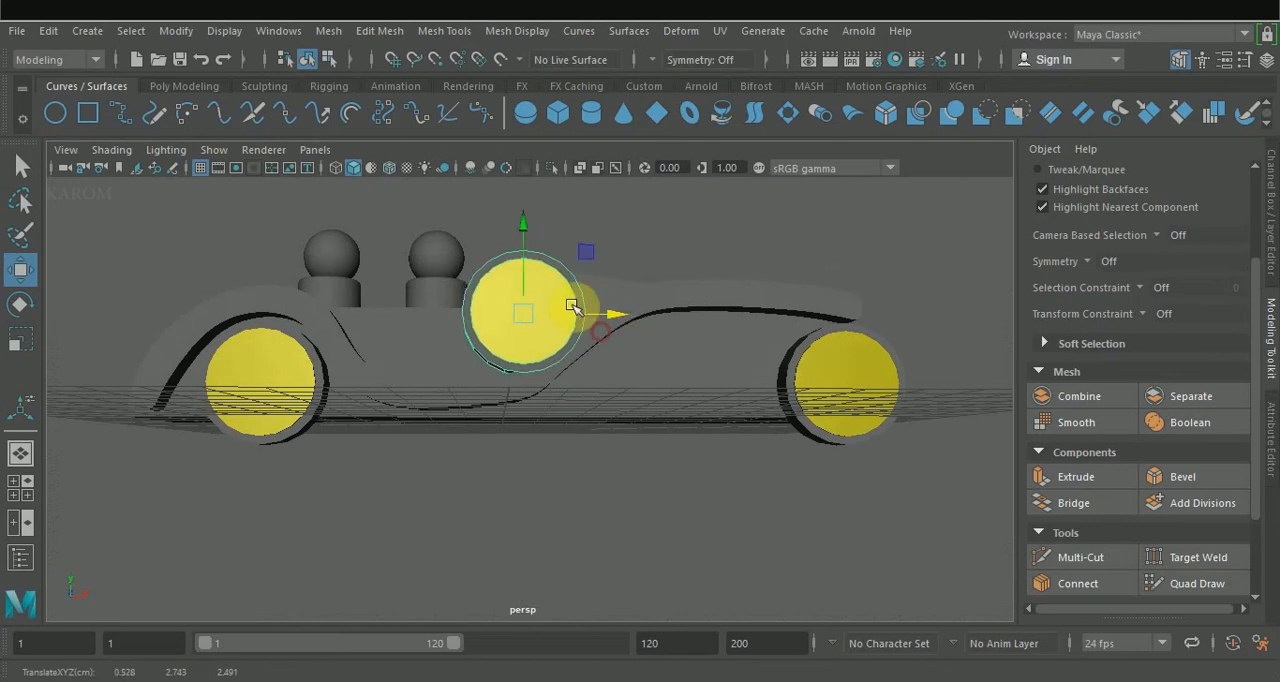
alt+drag(628, 352, 494, 421)
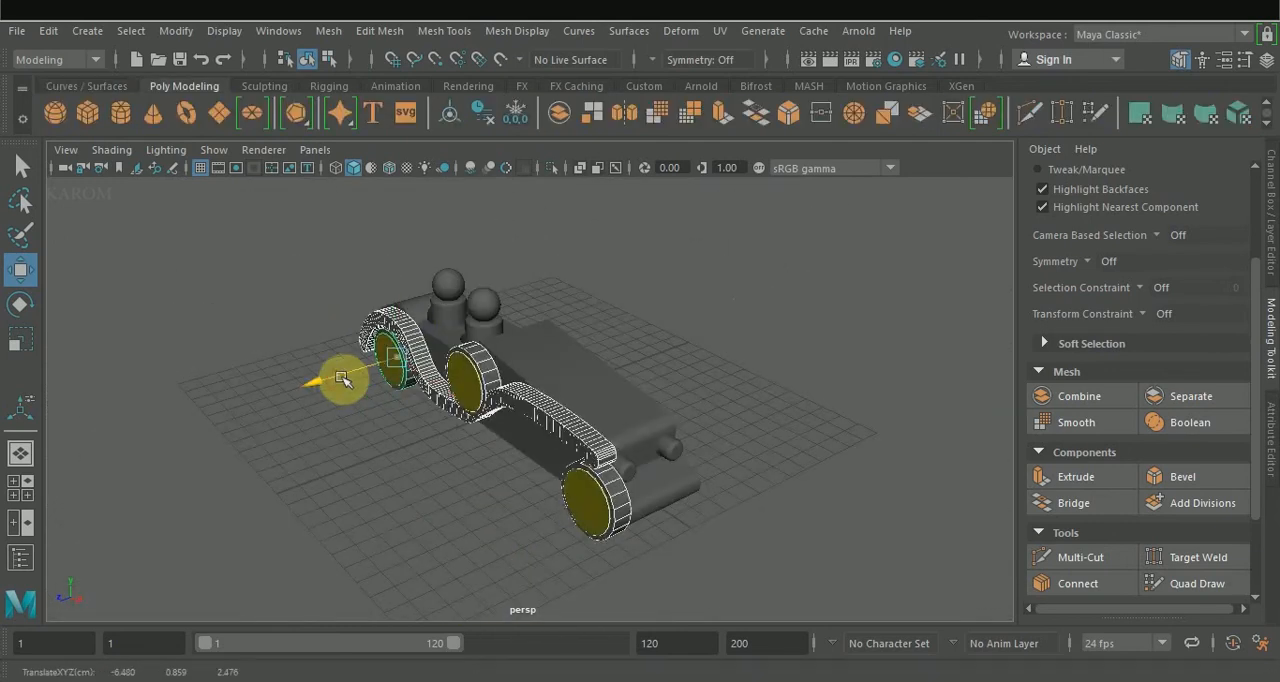
Duplicate the fender strip, wheels and spare wheel, and position the copies along the opposite side of the body.
alt+drag(341, 379, 631, 371)
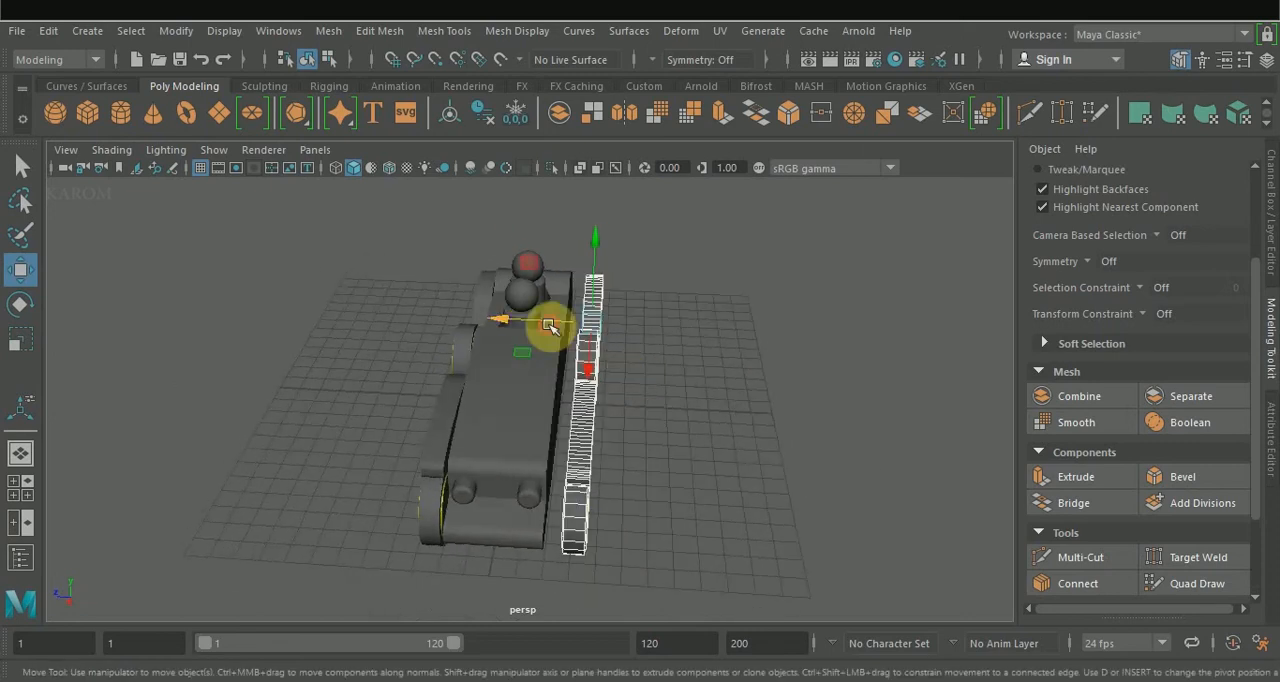
key(space)
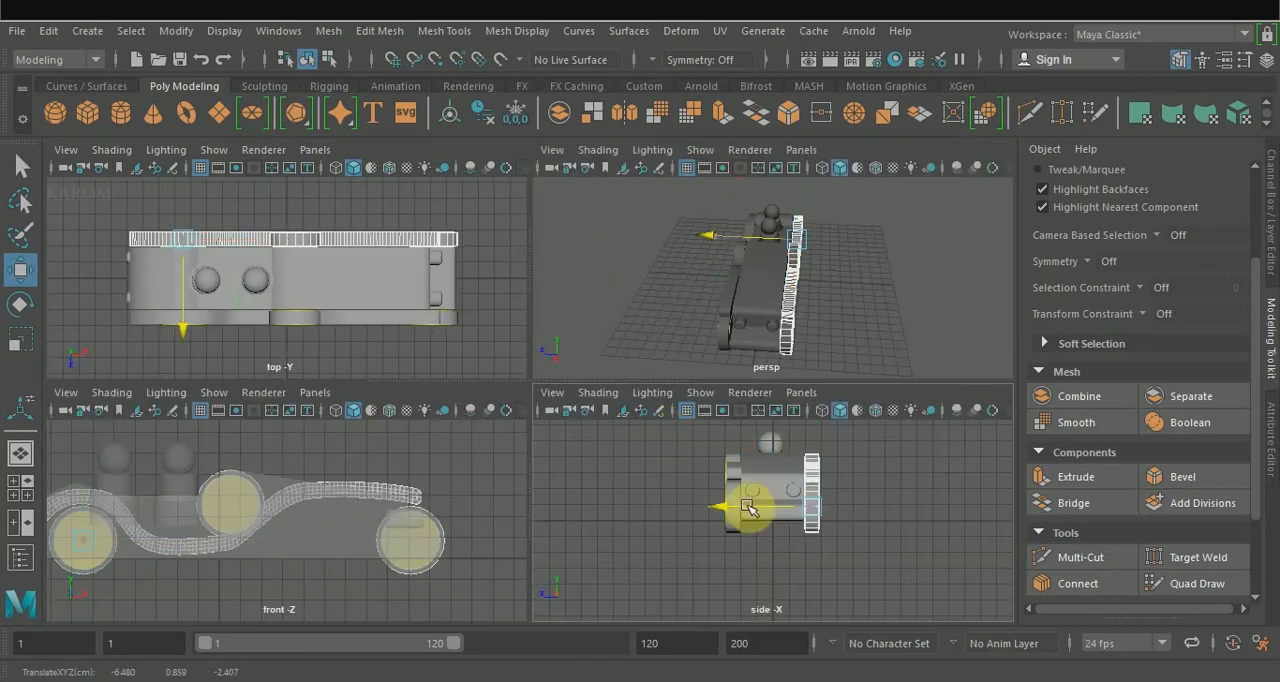
scroll(762, 517, up, 2)
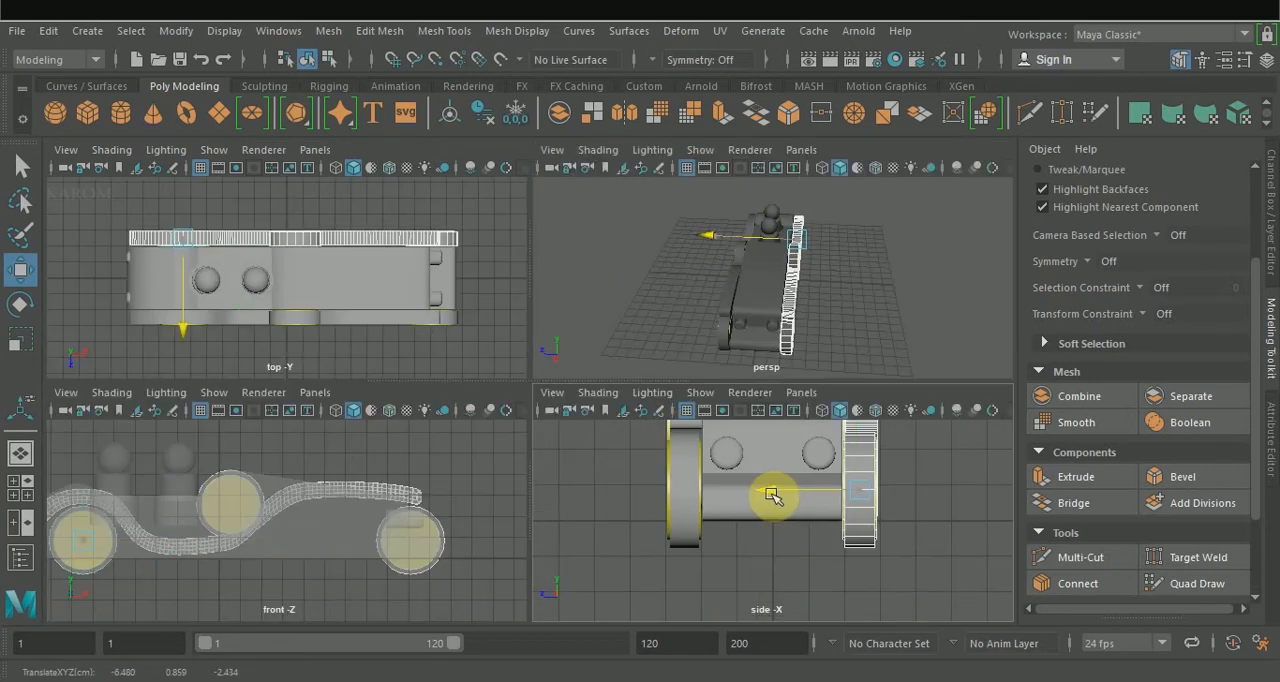
click(788, 532)
key(space)
alt+drag(863, 289, 489, 406)
click(495, 364)
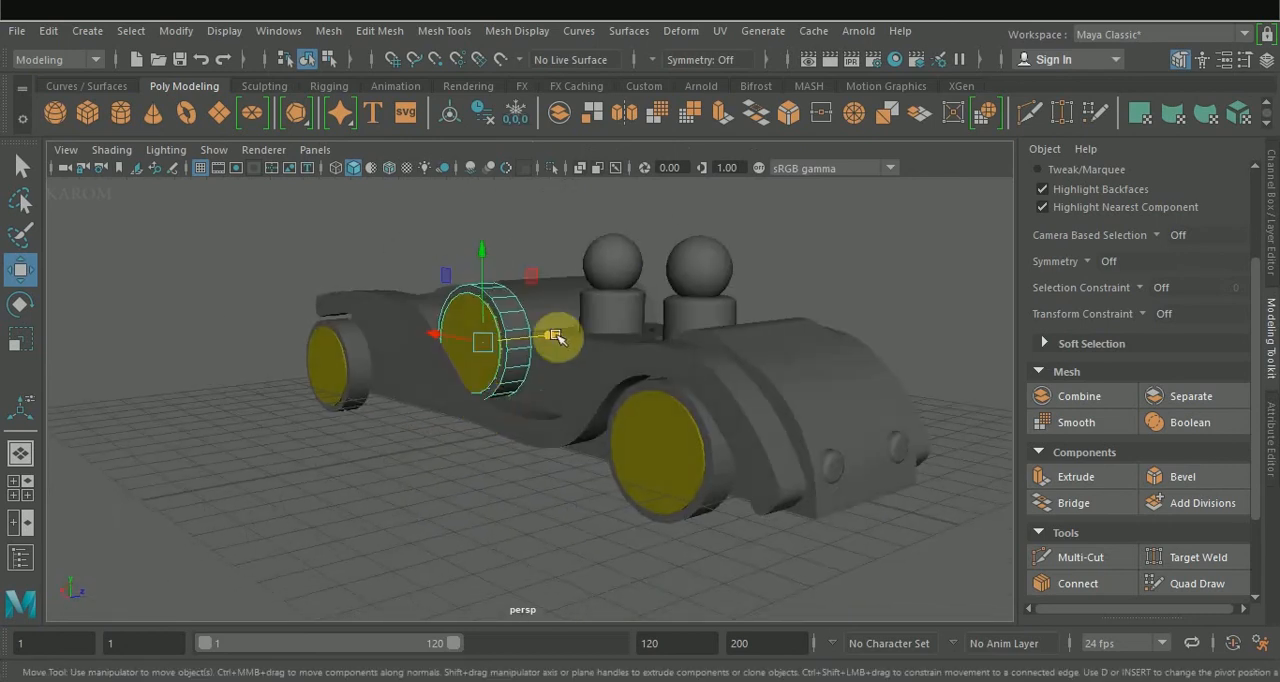
alt+drag(594, 391, 668, 485)
Enable viewport color management and give both fender strips, the figures and the body a tan Blinn material.
click(616, 548)
click(777, 340)
shift+click(748, 306)
shift+click(642, 262)
shift+click(638, 305)
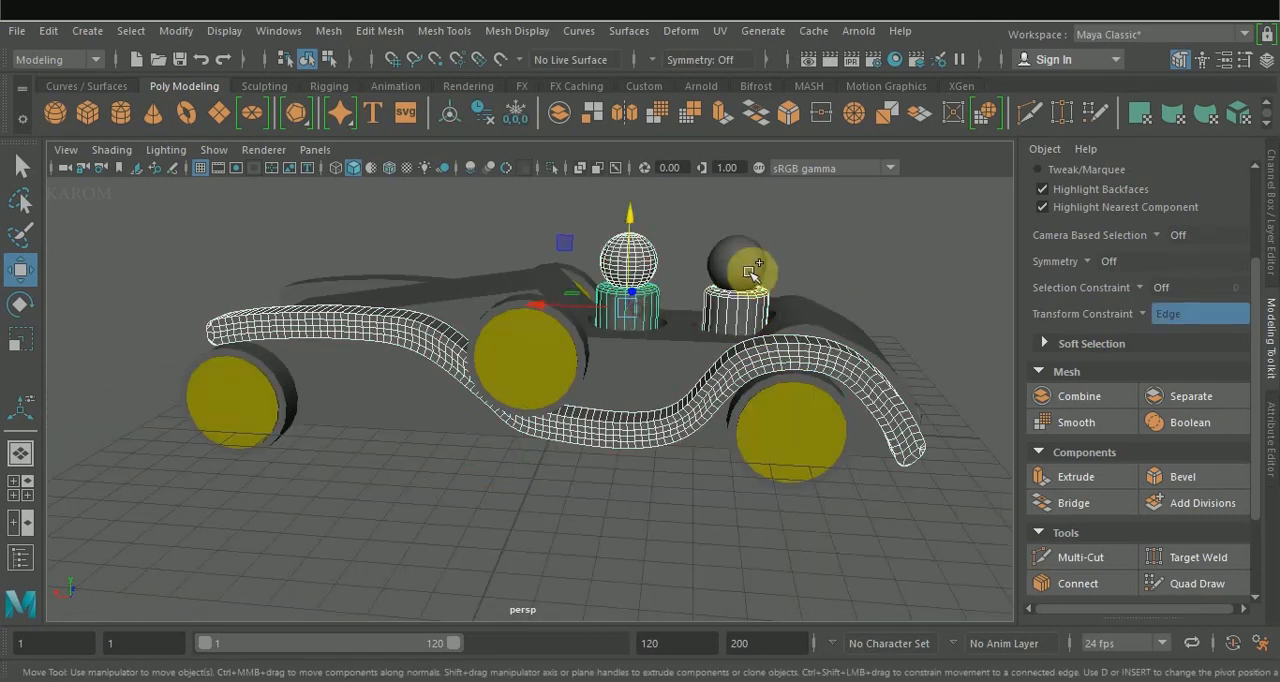
alt+drag(750, 270, 680, 357)
shift+click(471, 323)
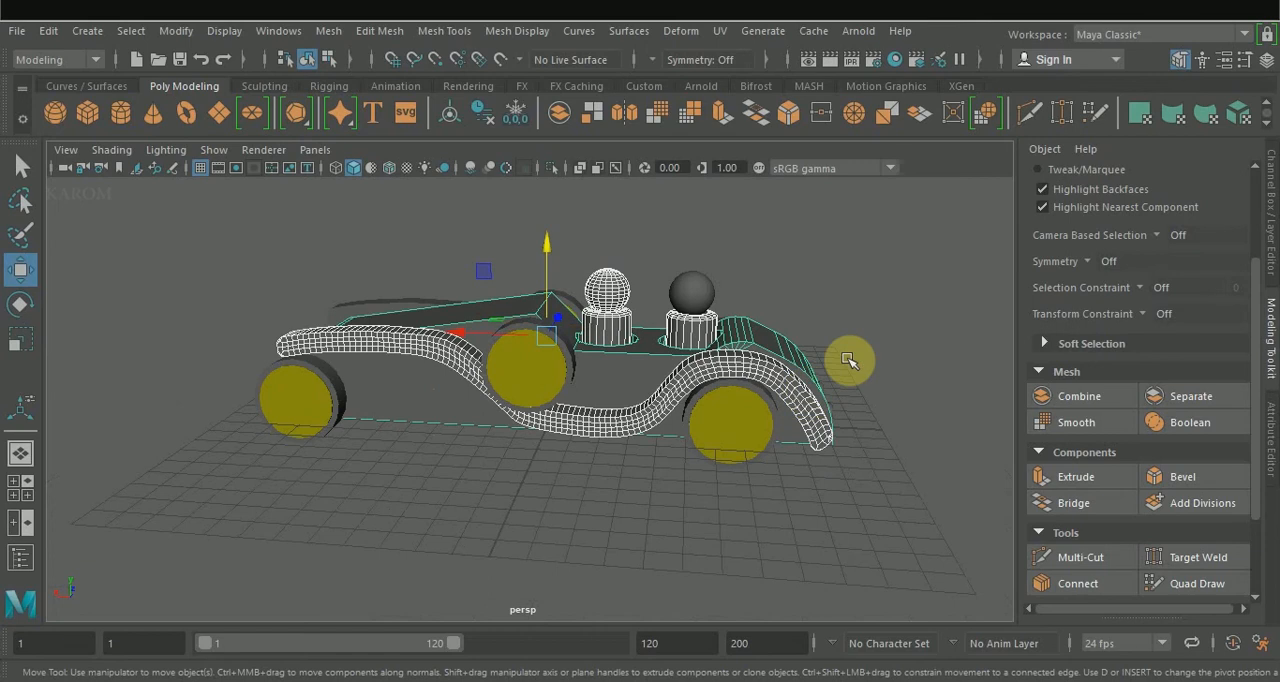
alt+drag(848, 360, 572, 366)
shift+click(597, 391)
shift+click(507, 307)
alt+drag(507, 307, 677, 321)
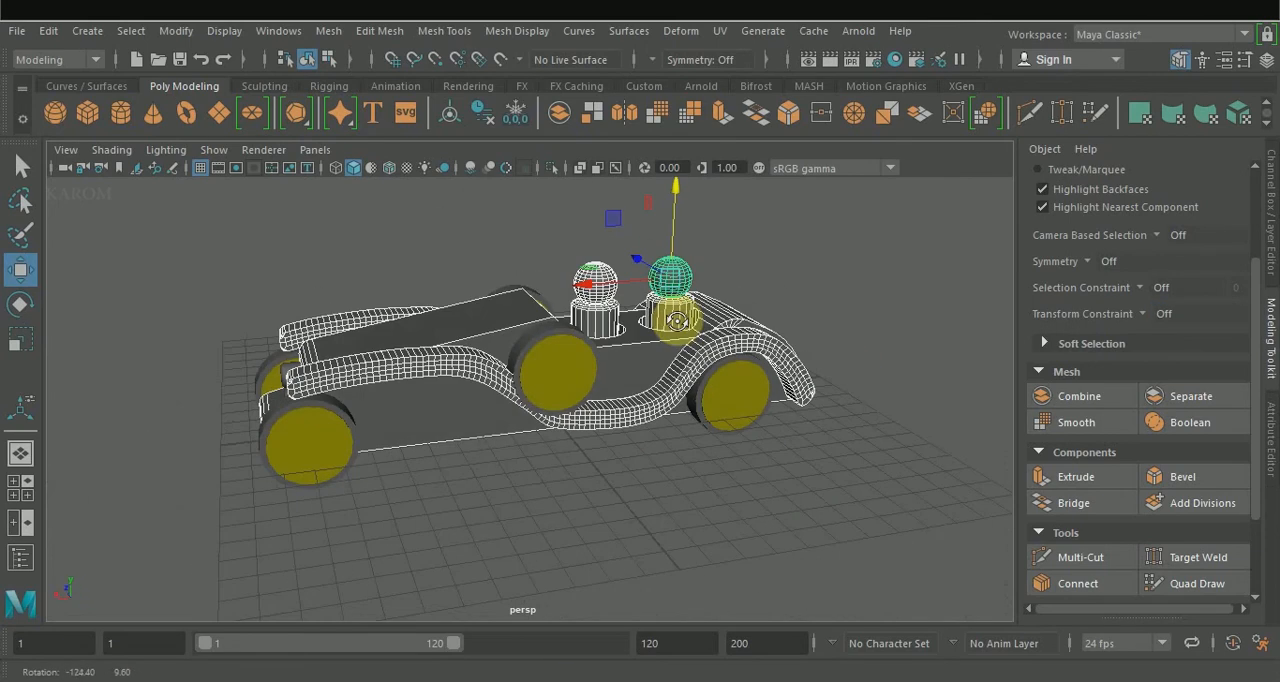
click(757, 168)
right_drag(651, 362, 772, 547)
click(1028, 388)
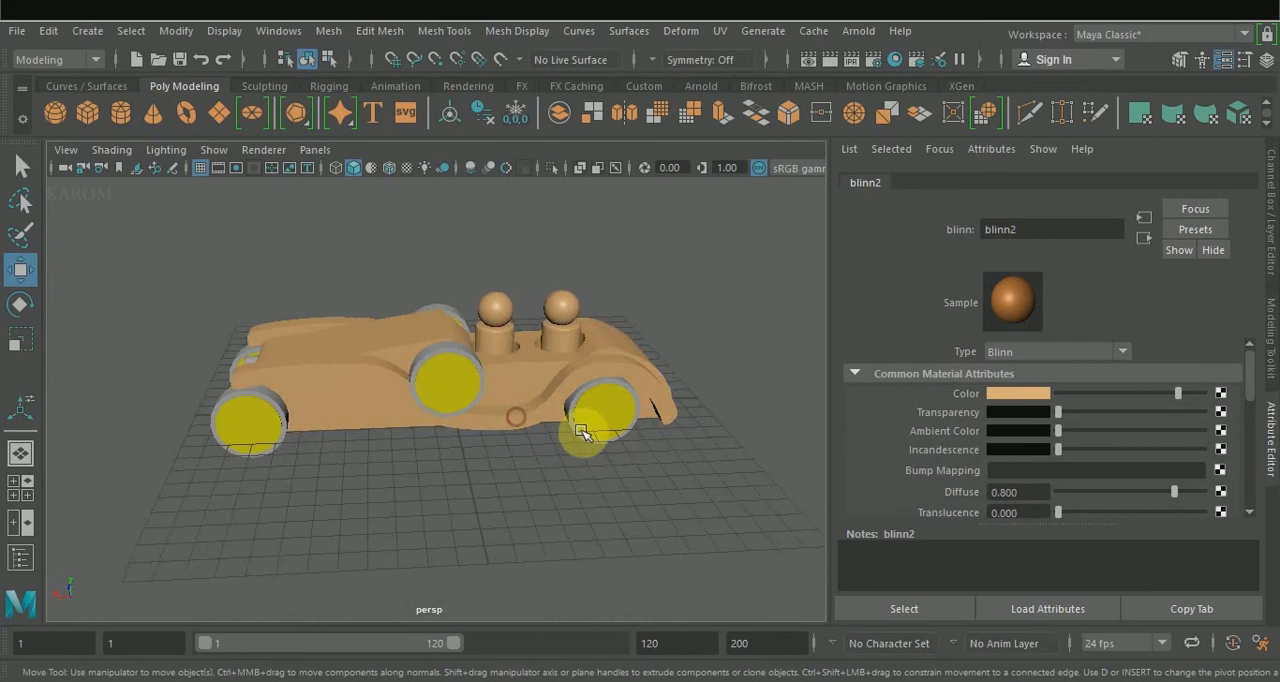
scroll(591, 428, up, 3)
click(697, 401)
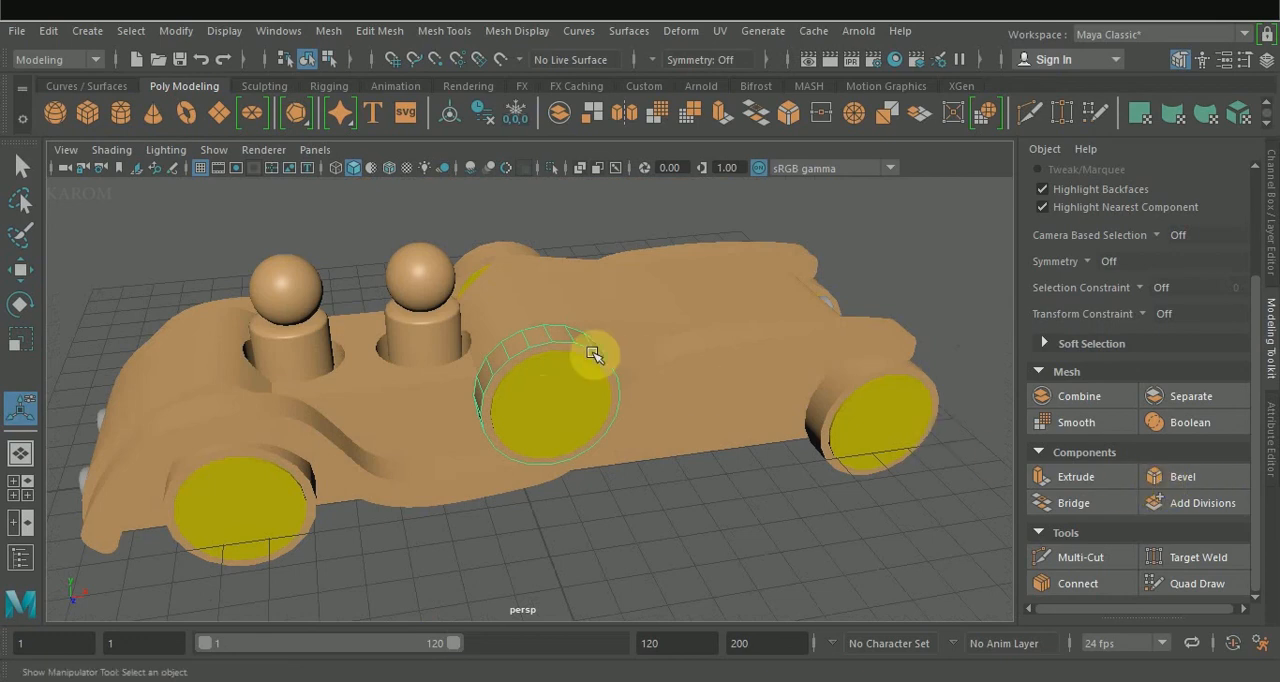
Connect the ring of edges across the spare wheel's tread with 2 segments and a pinch of 1.6.
mouse_move(577, 343)
alt+mouse_down()
mouse_move(571, 331)
mouse_move(571, 354)
alt+mouse_up()
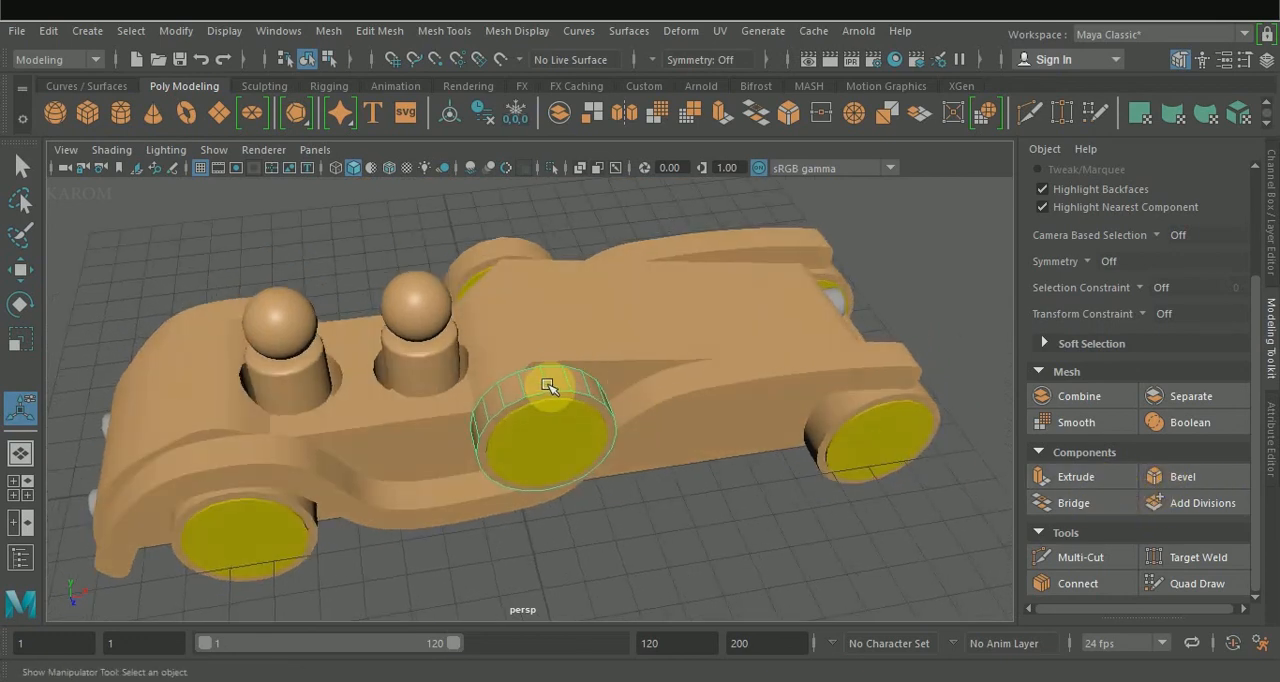
right_drag(547, 386, 549, 124)
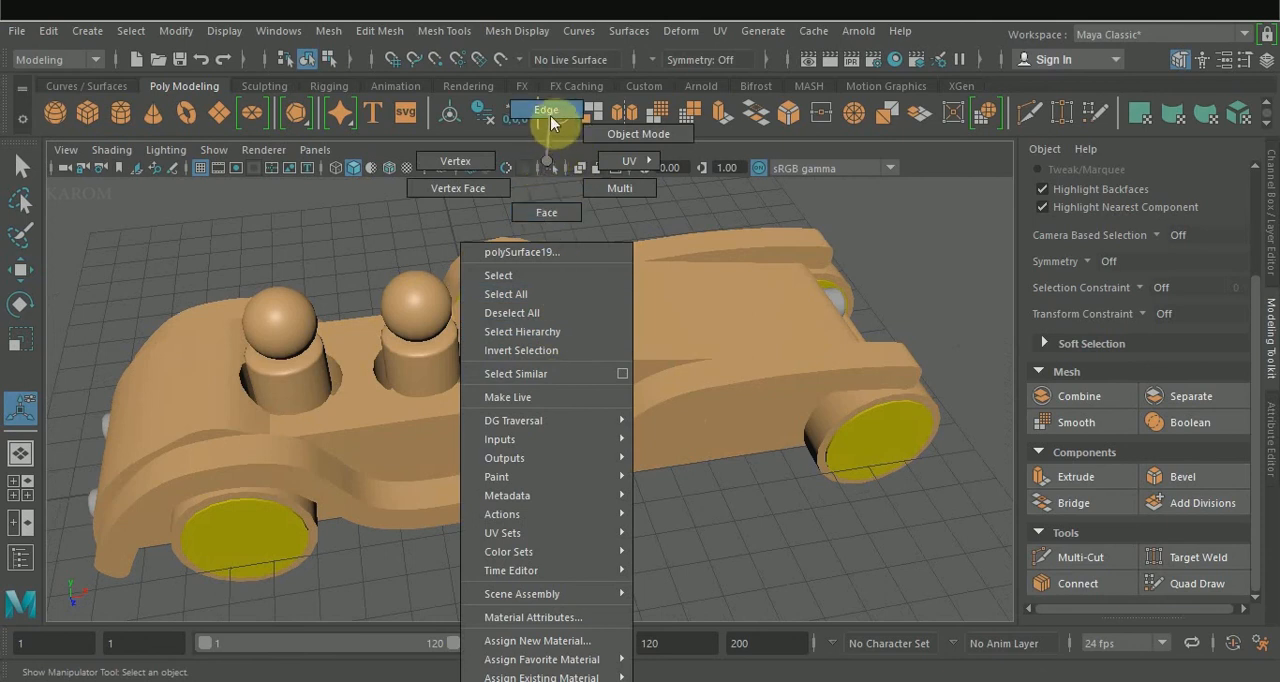
right_drag(539, 198, 540, 210)
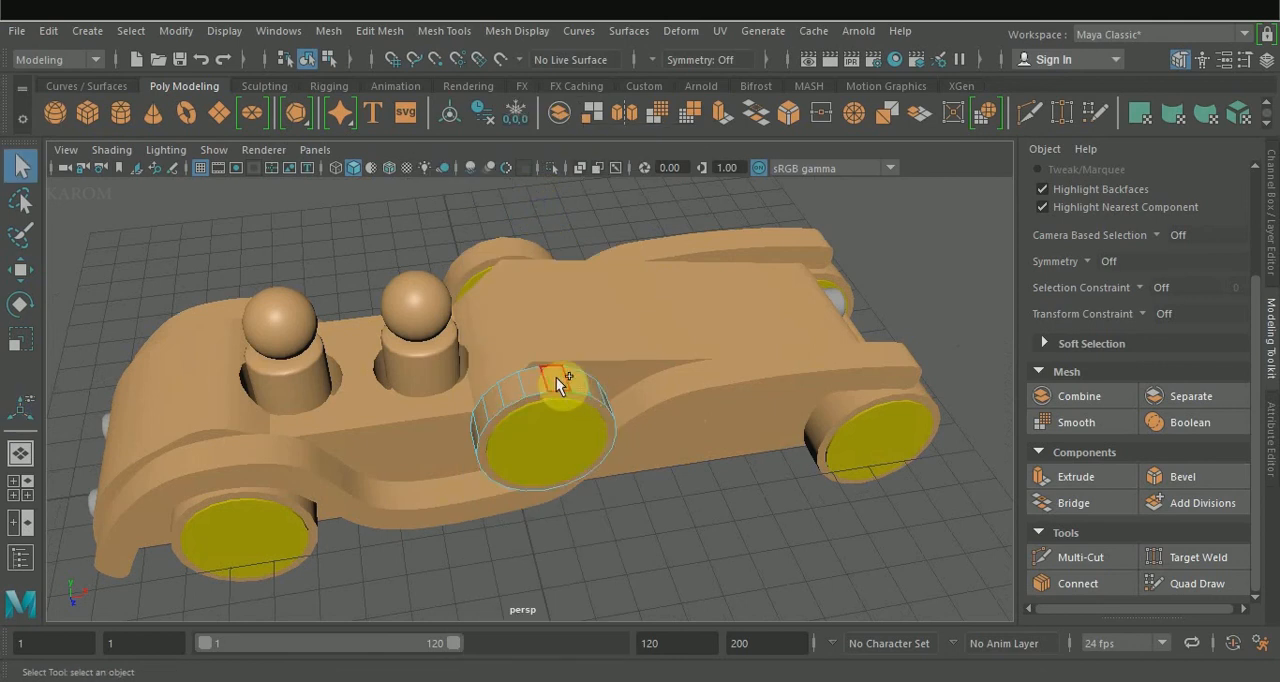
double_click(556, 377)
shift+right_drag(565, 376, 567, 276)
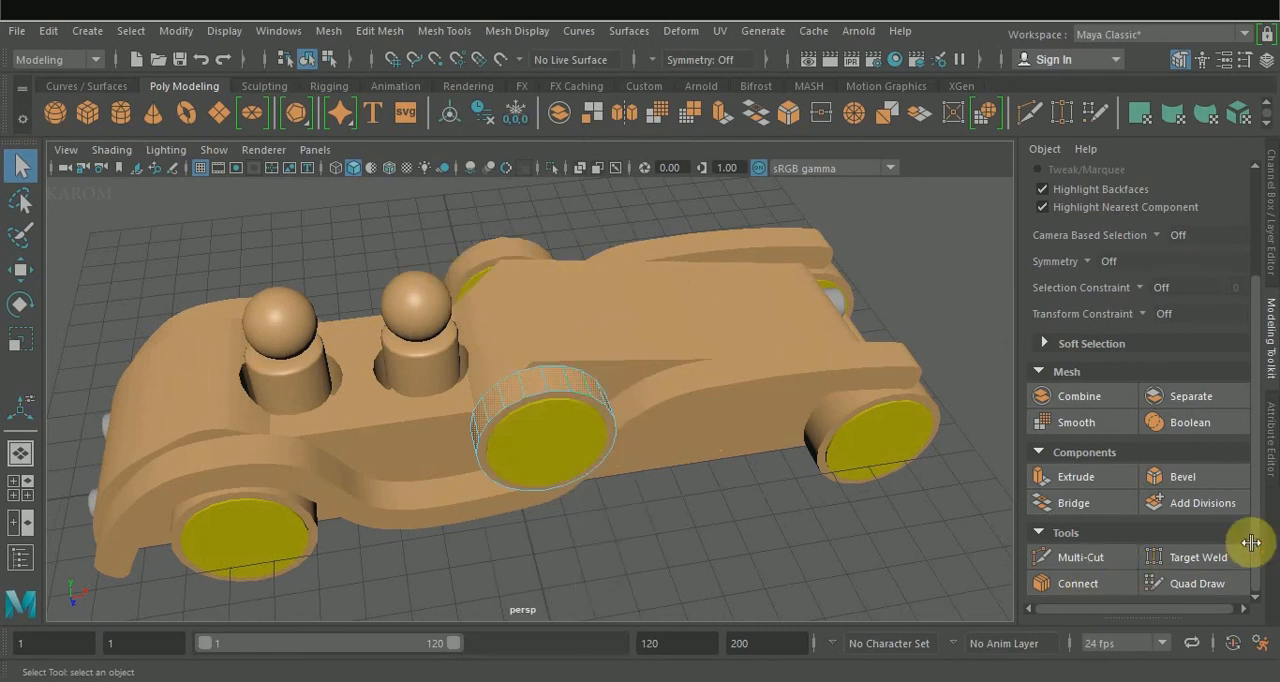
key(w)
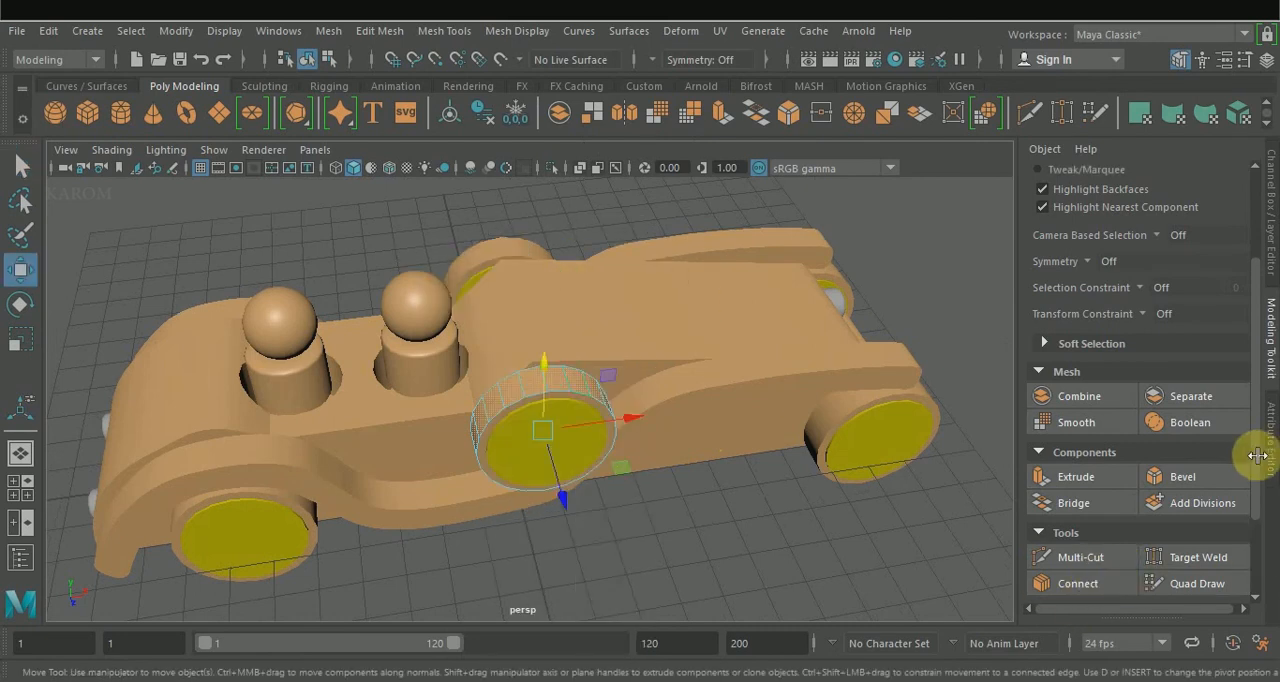
scroll(1258, 455, down, 5)
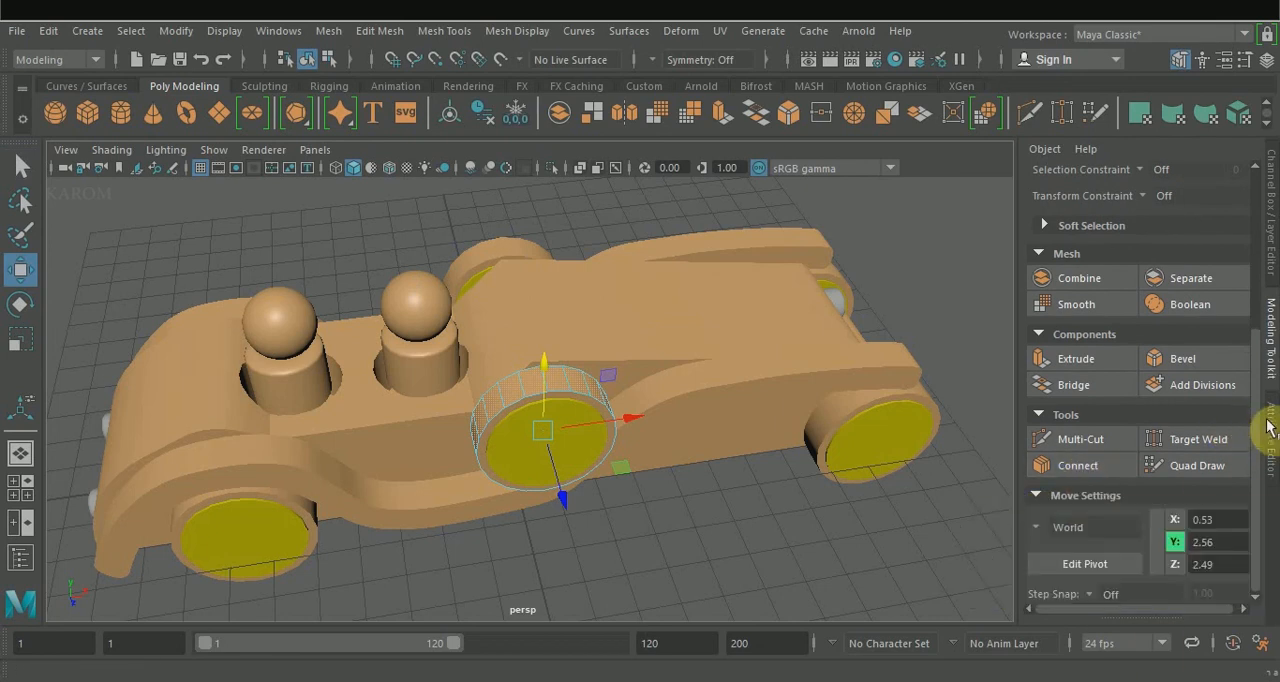
click(1078, 465)
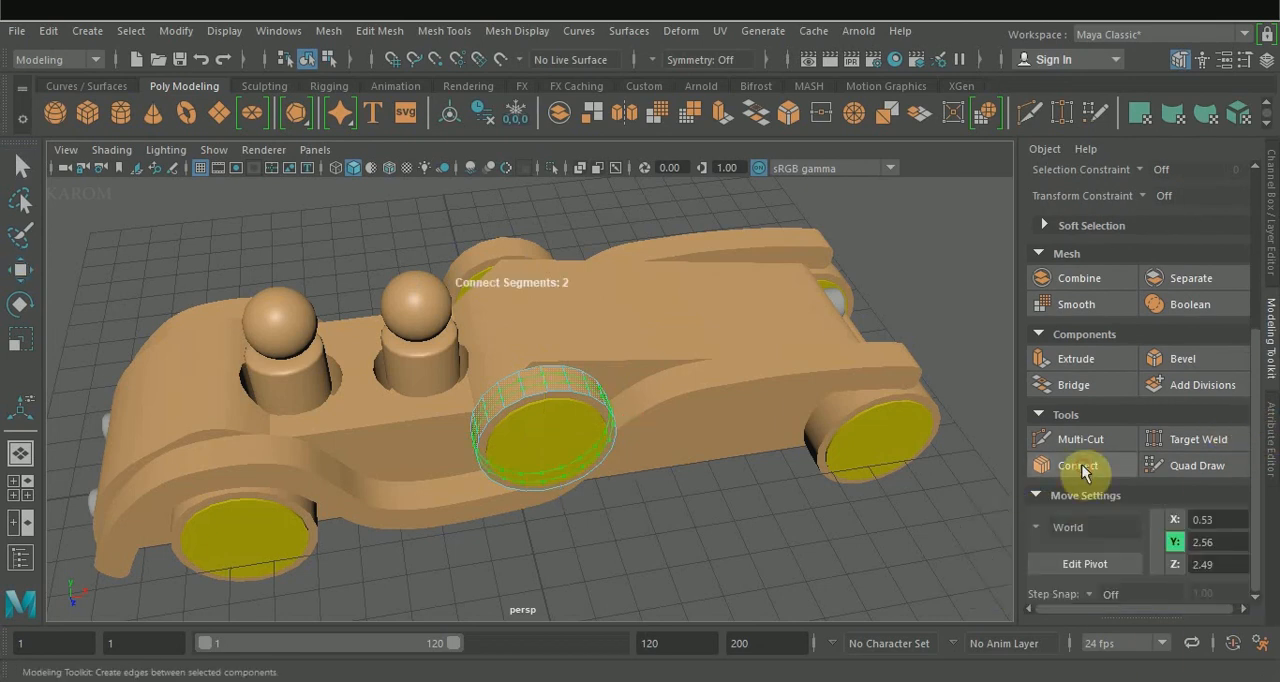
scroll(1105, 490, down, 1)
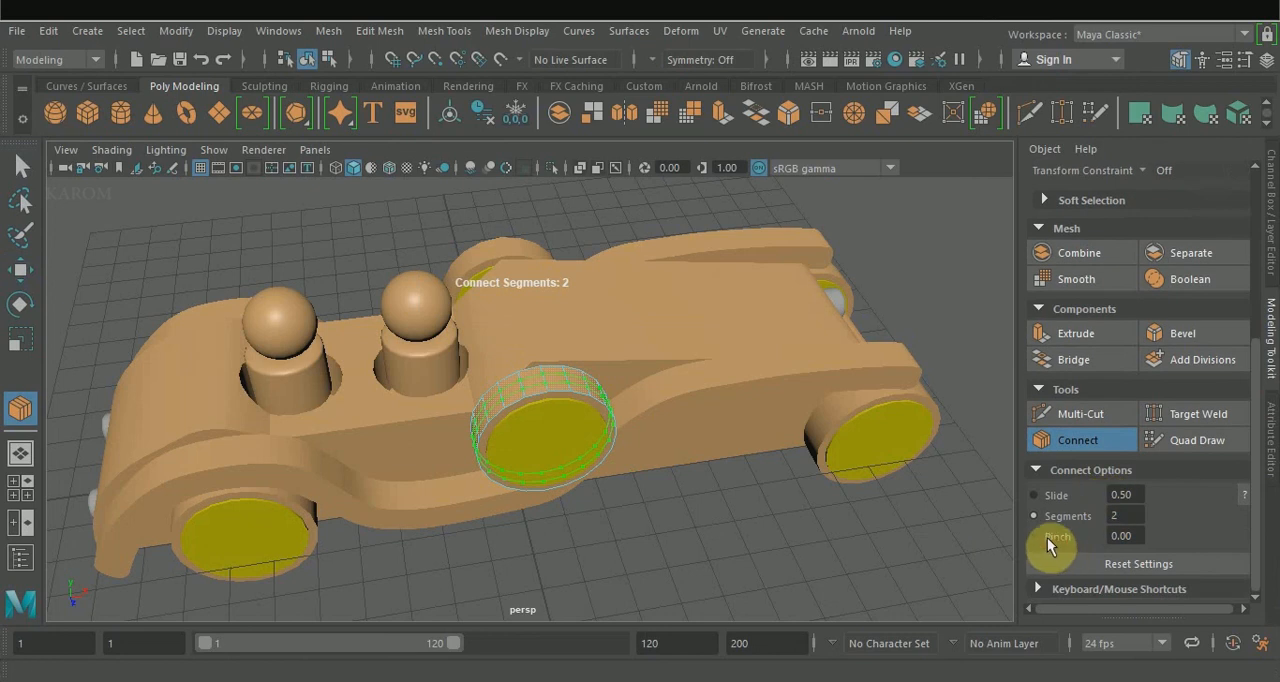
click(1047, 540)
middle_drag(828, 538, 1050, 543)
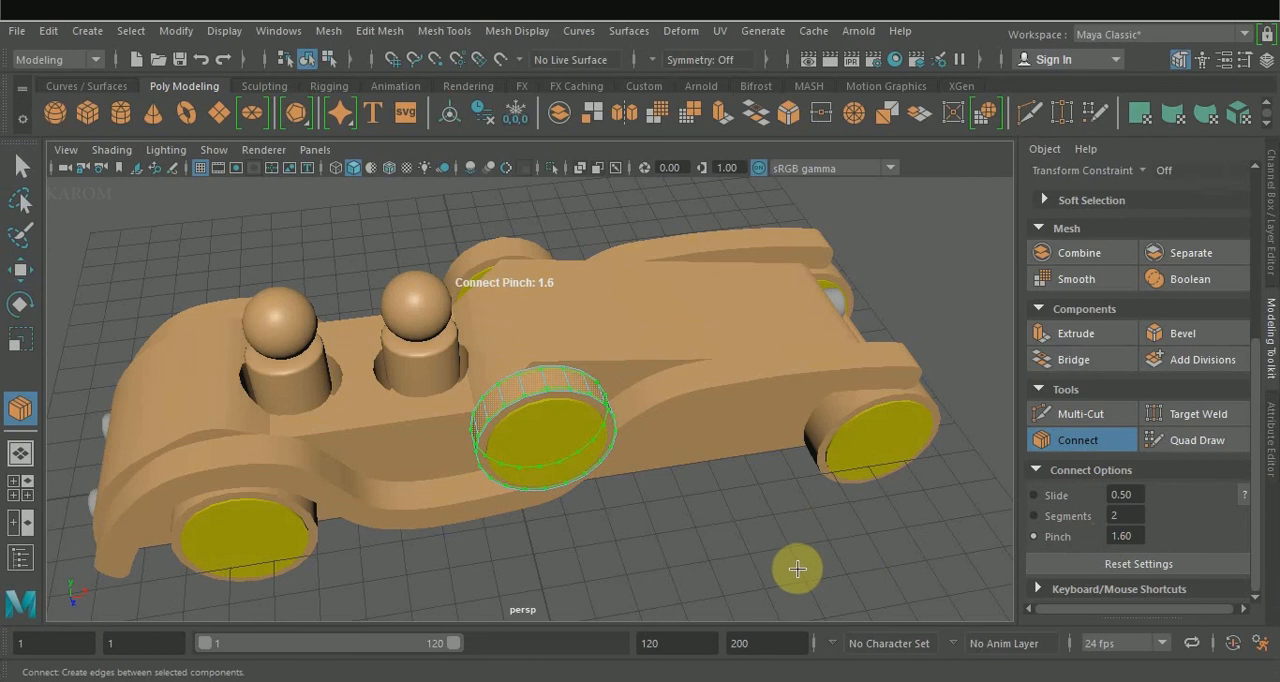
scroll(583, 440, up, 3)
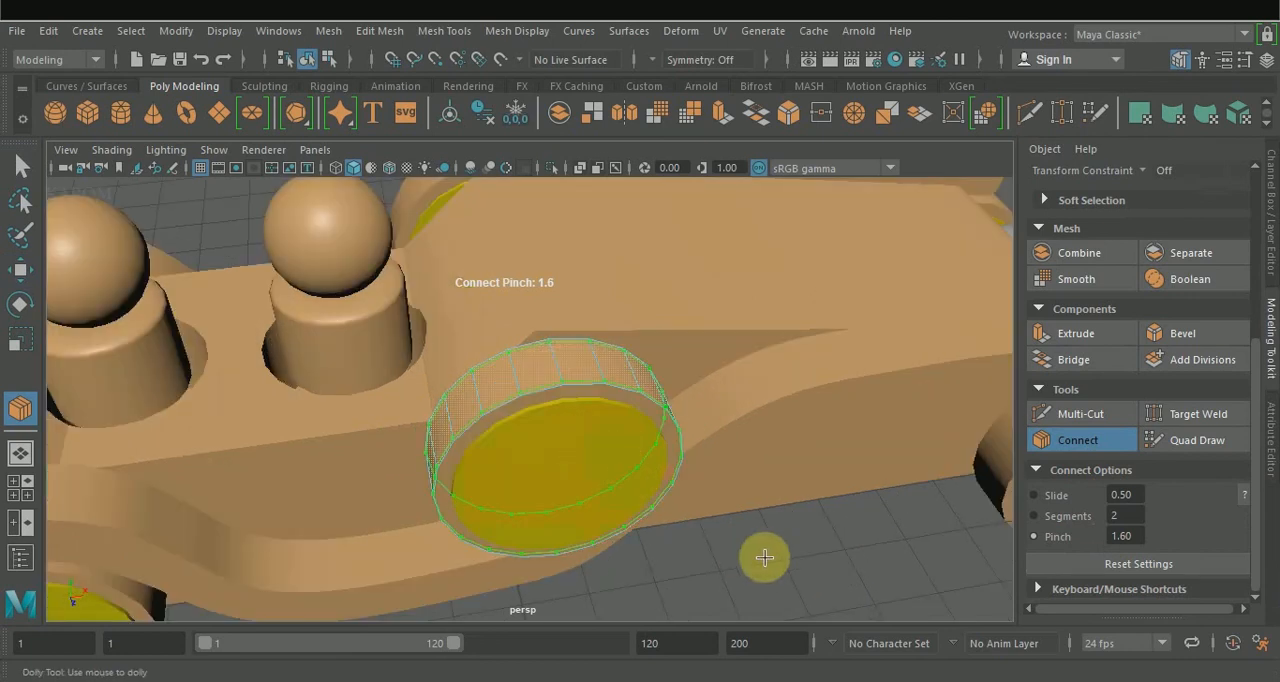
Finish the edge connection and inspect the spare wheel in smooth preview before returning to the unsmoothed display.
key(2)
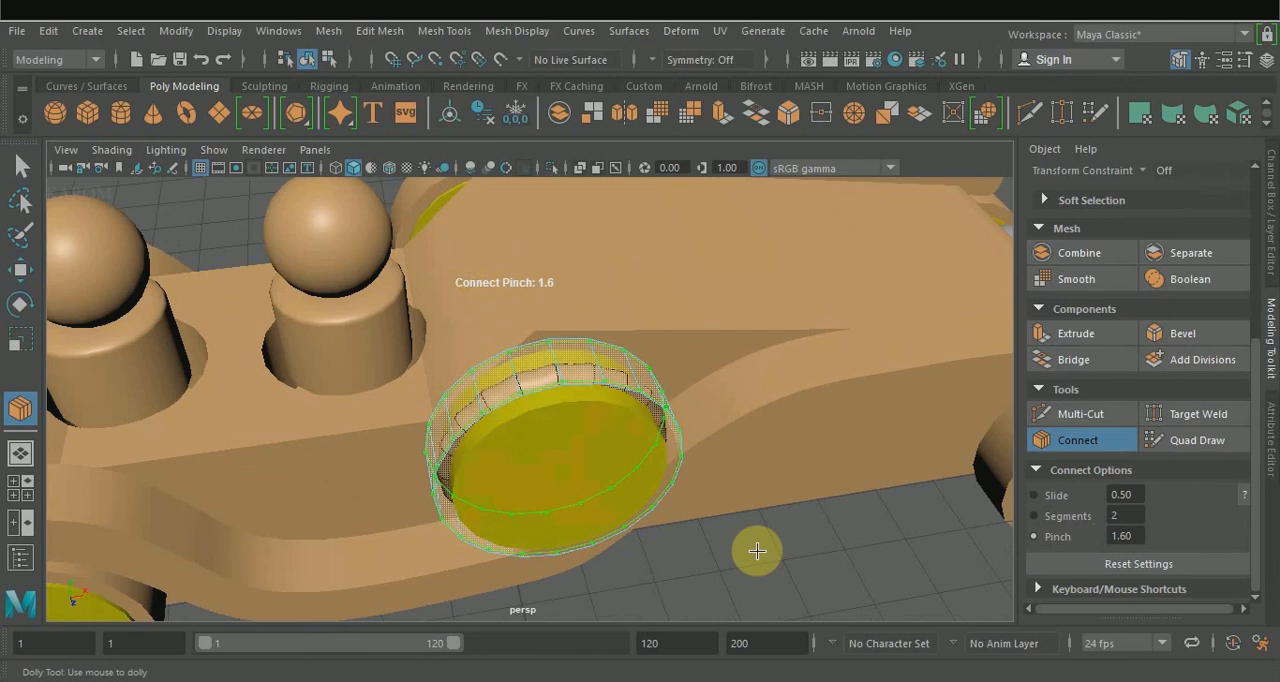
key(1)
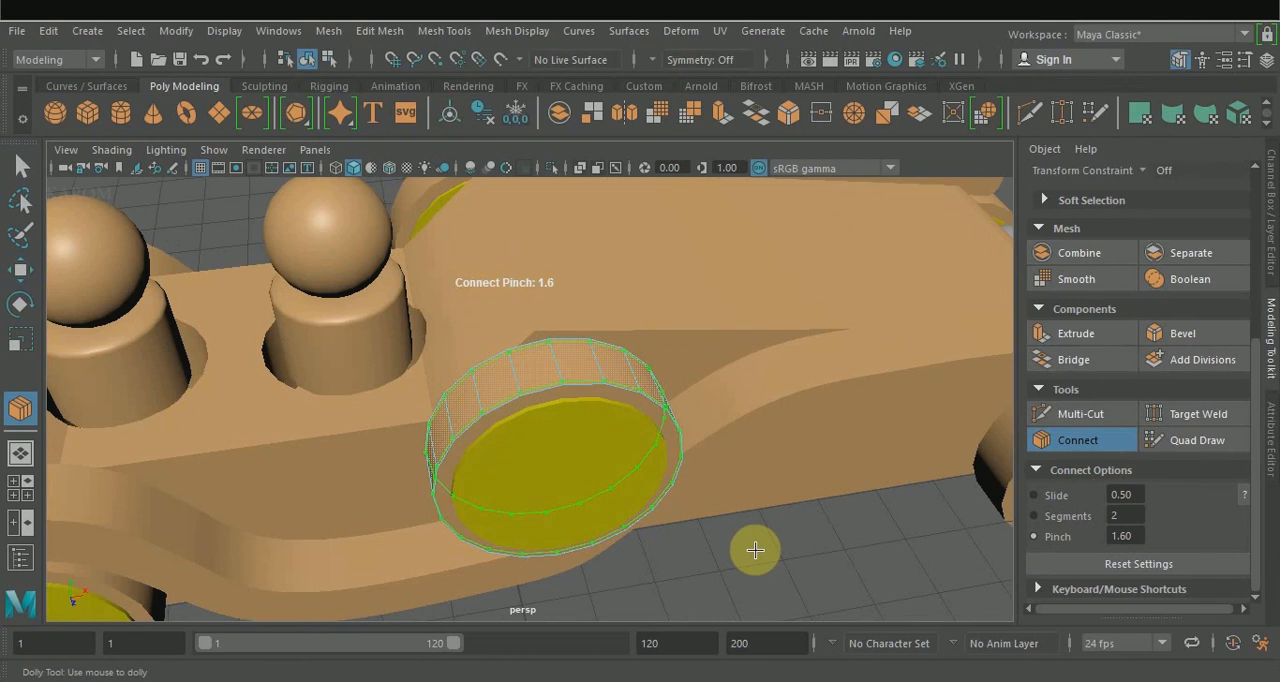
alt+drag(751, 543, 776, 536)
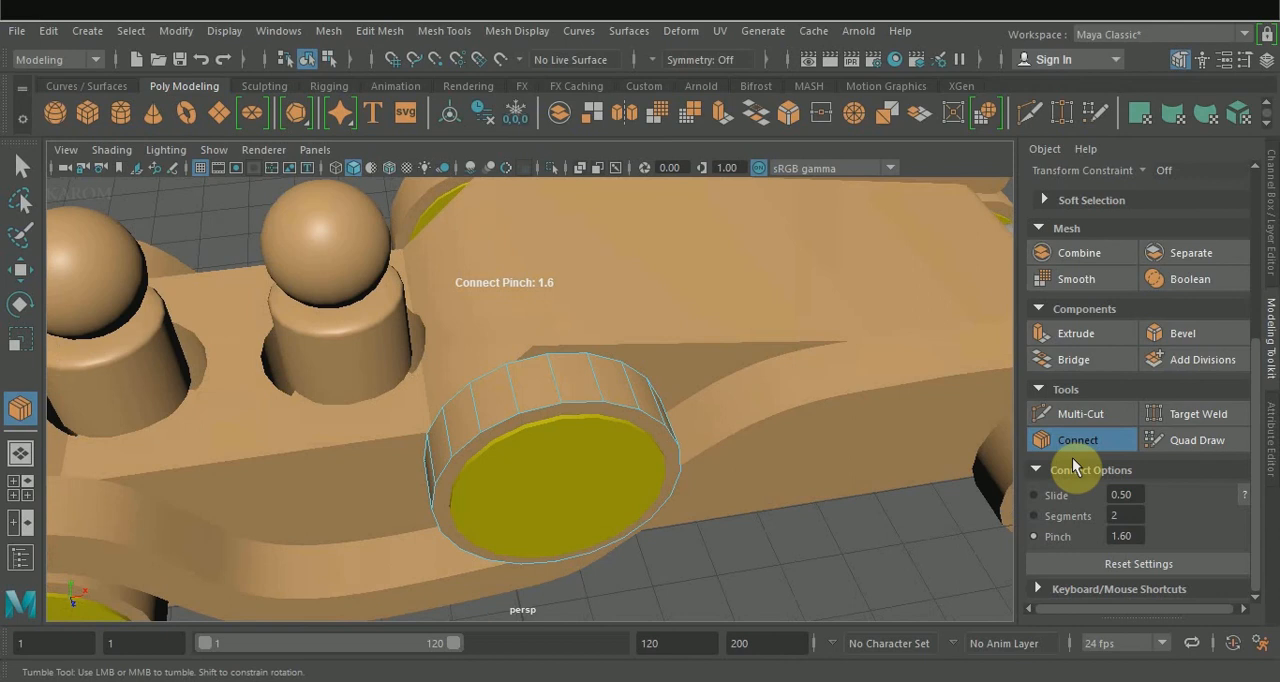
click(1078, 440)
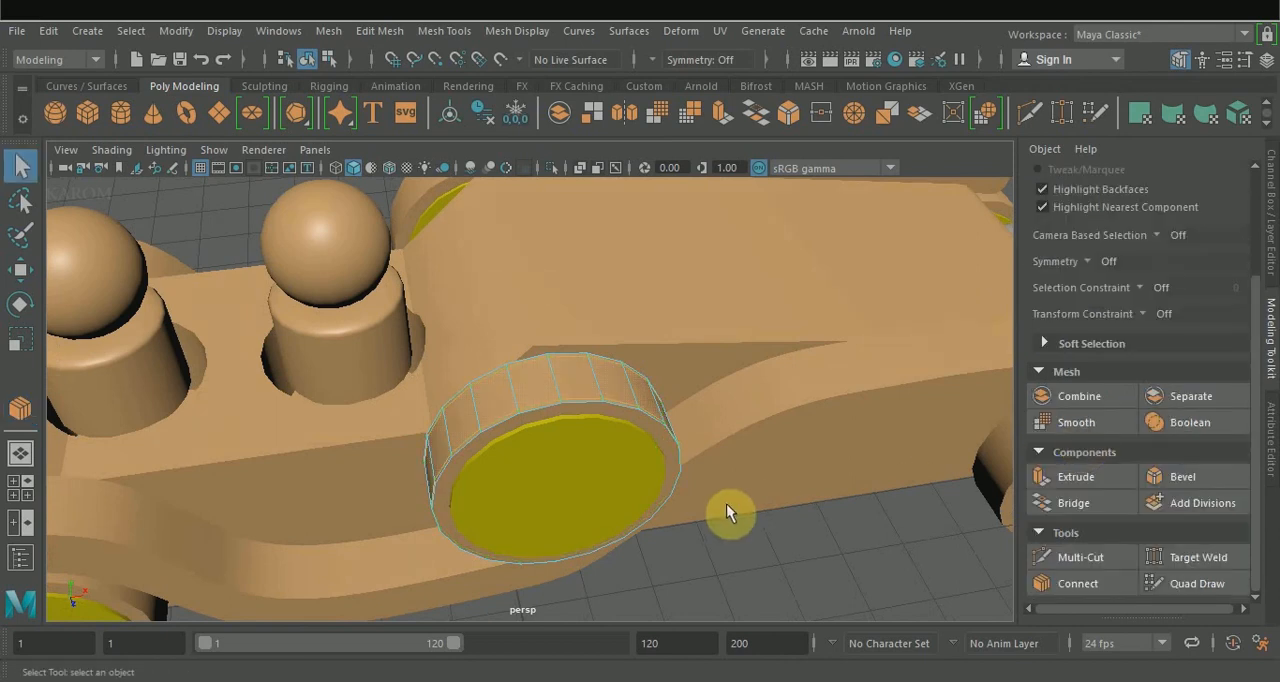
alt+drag(719, 500, 683, 542)
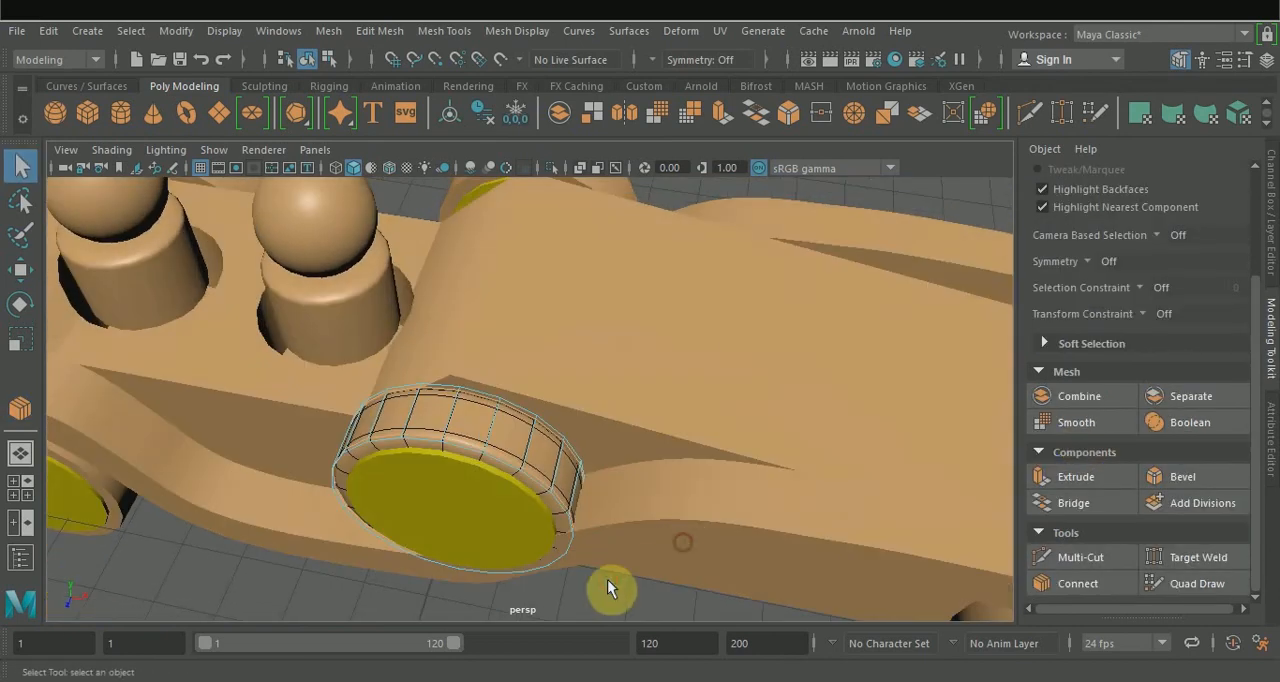
key(1)
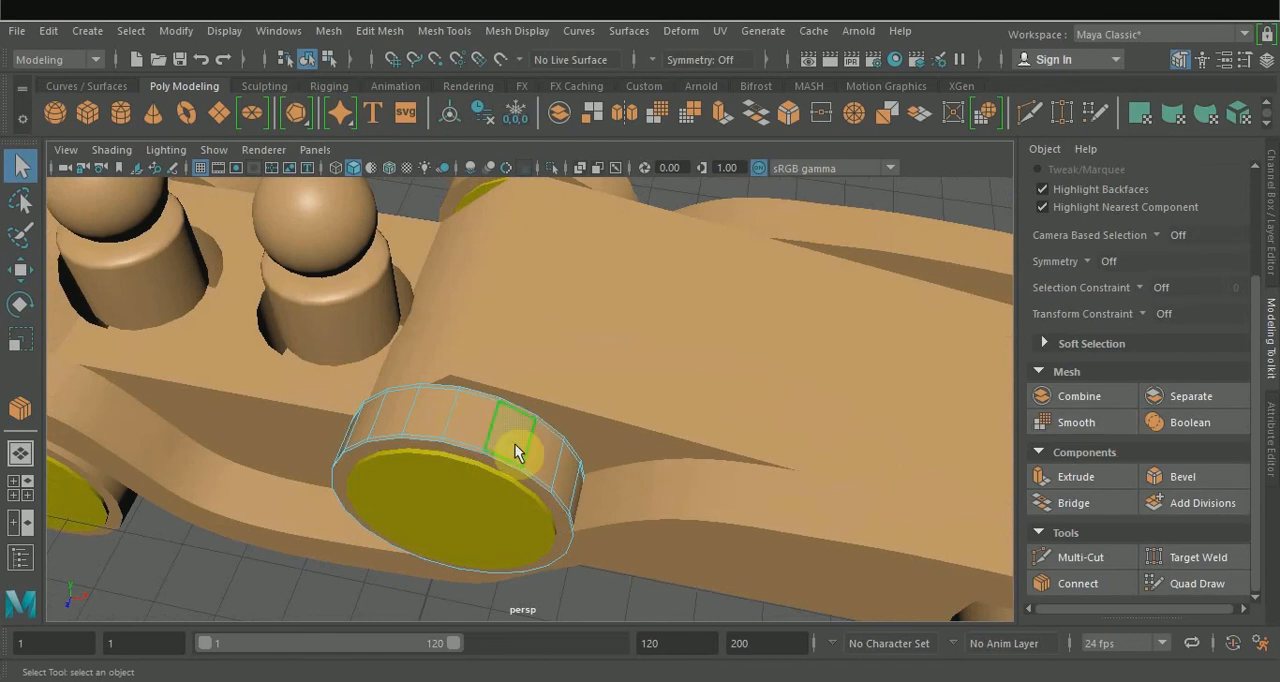
Try smoothing the spare wheel with 1 division, then undo the smoothing.
right_drag(600, 178, 623, 133)
click(1072, 422)
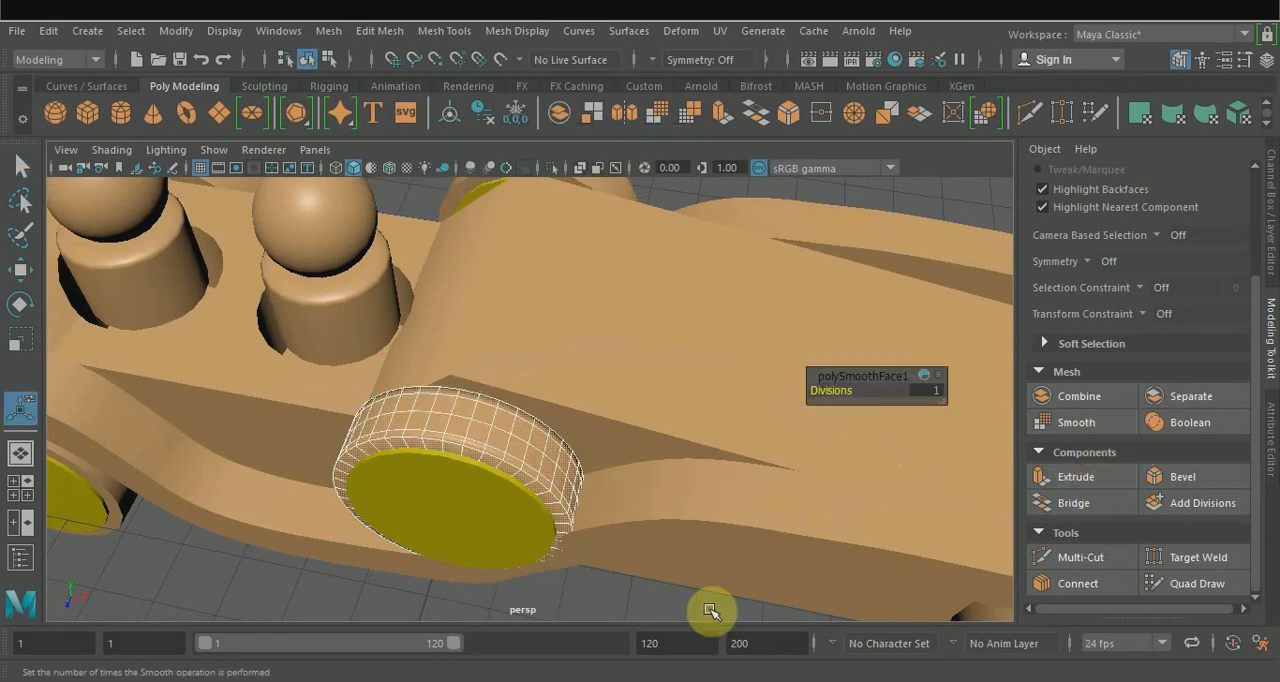
click(652, 599)
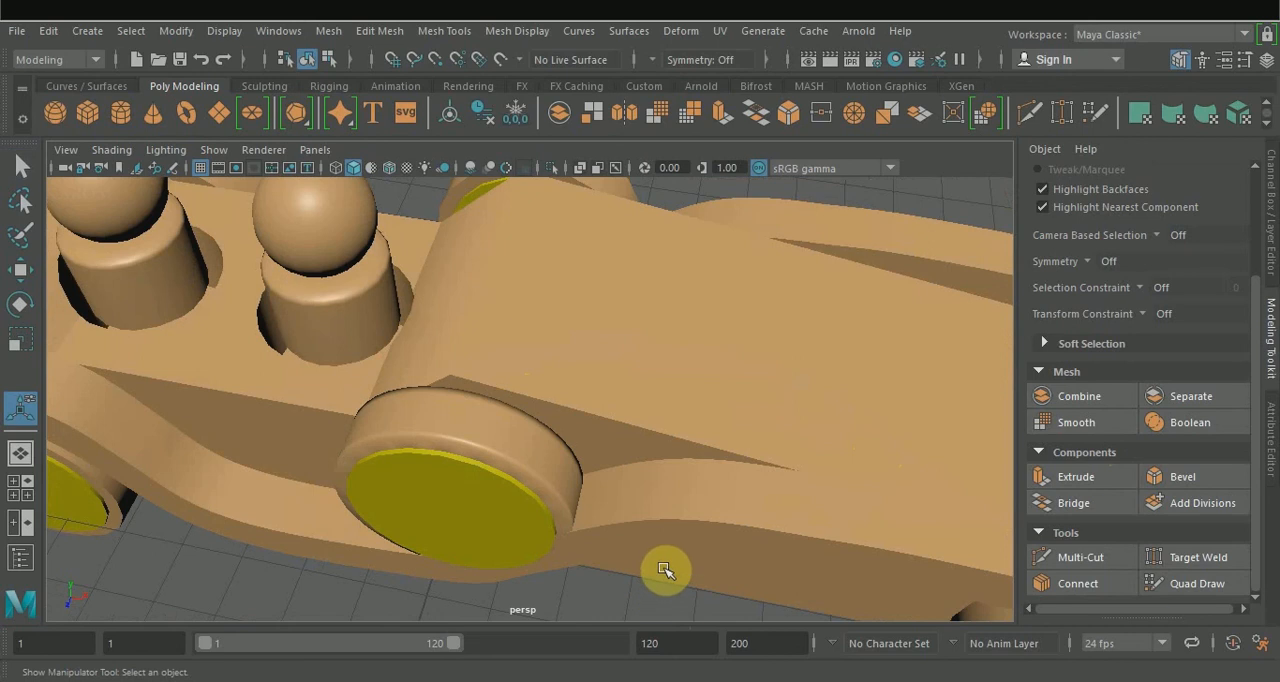
alt+drag(664, 570, 648, 536)
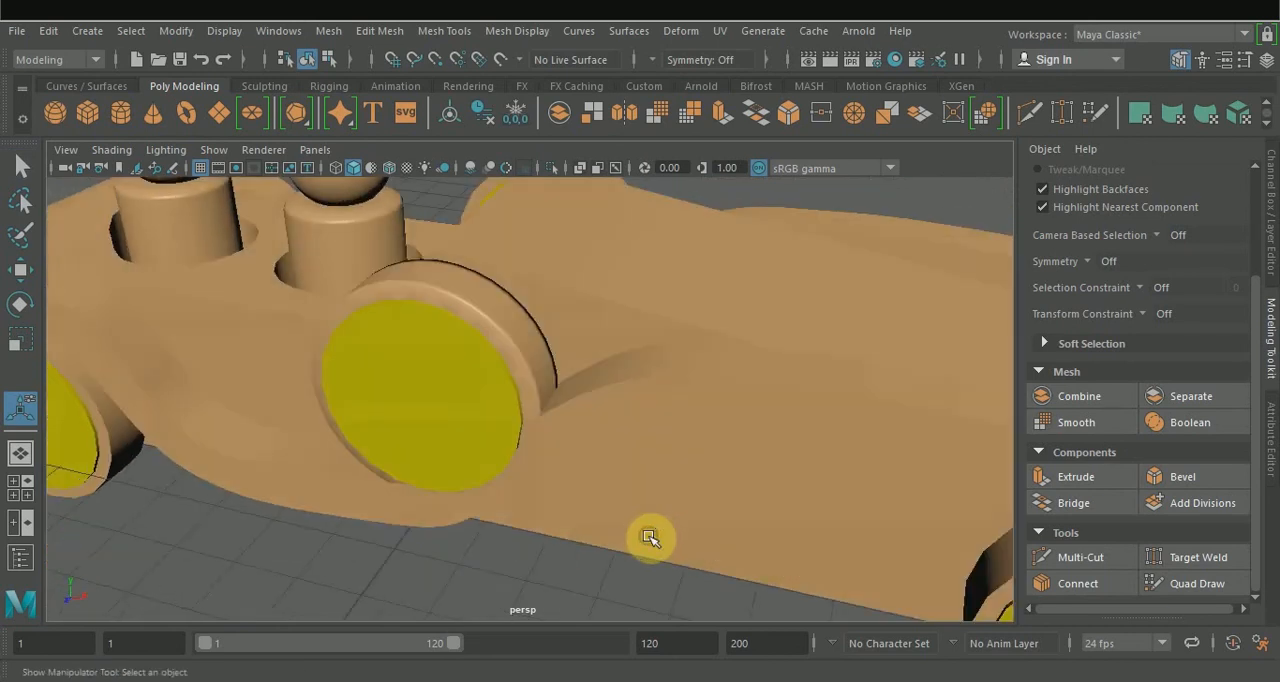
key(ctrl+z)
key(ctrl+z)
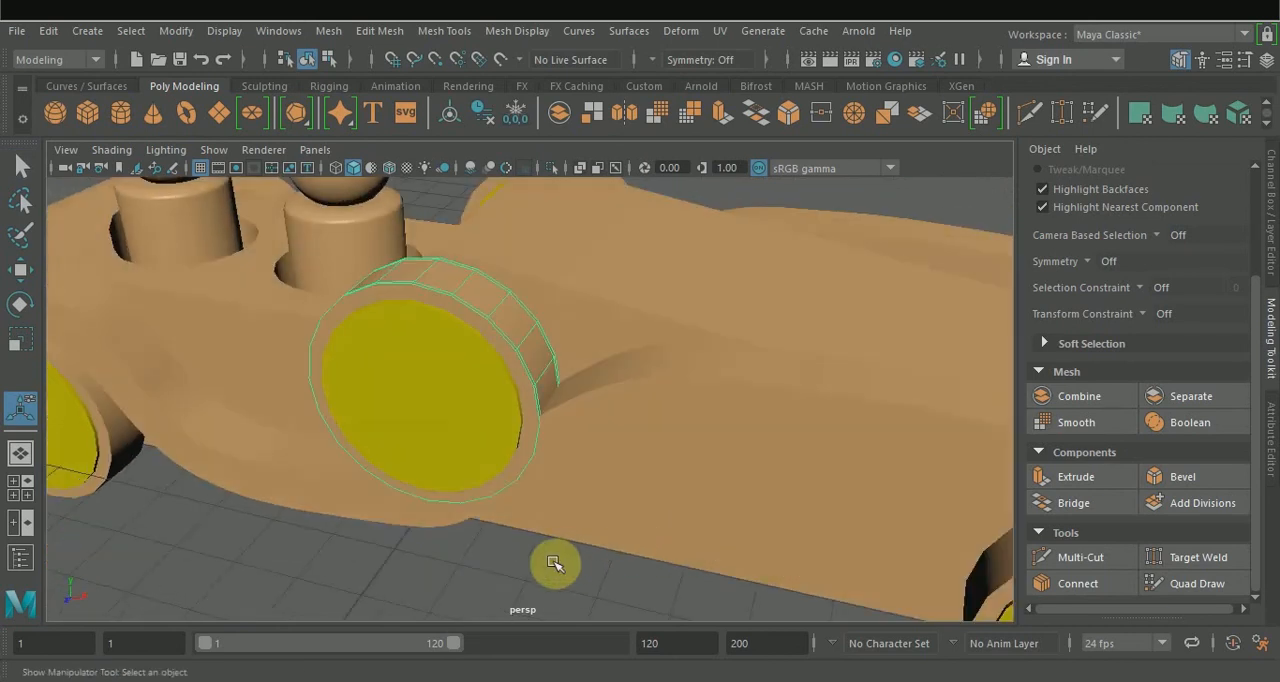
Bevel the edge loop around the spare wheel's outer rim with a fraction of 0.462.
alt+drag(548, 580, 569, 573)
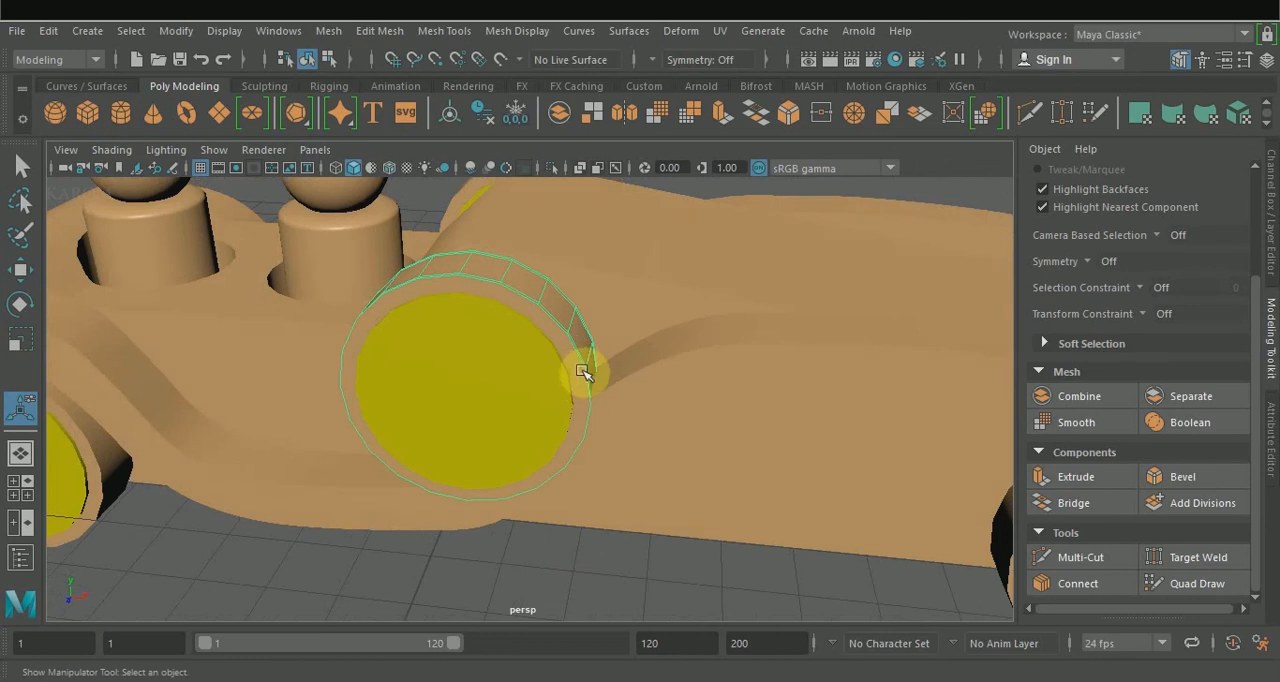
right_drag(579, 366, 581, 217)
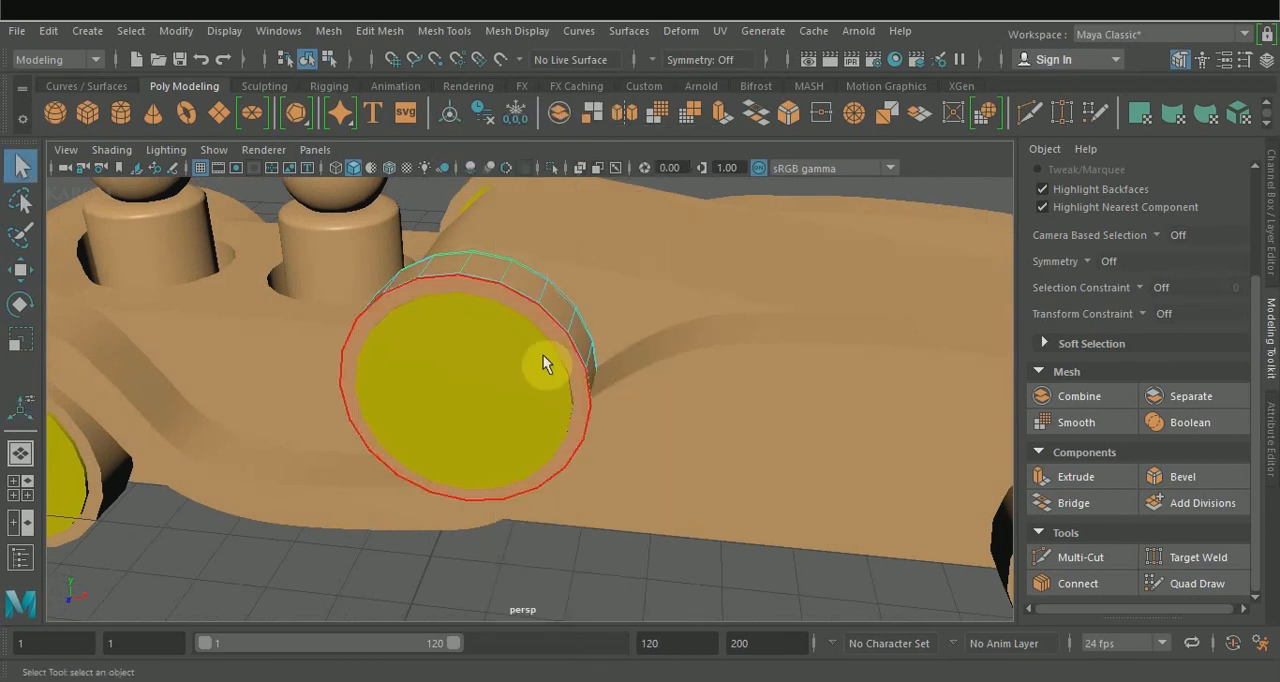
alt+drag(558, 338, 536, 310)
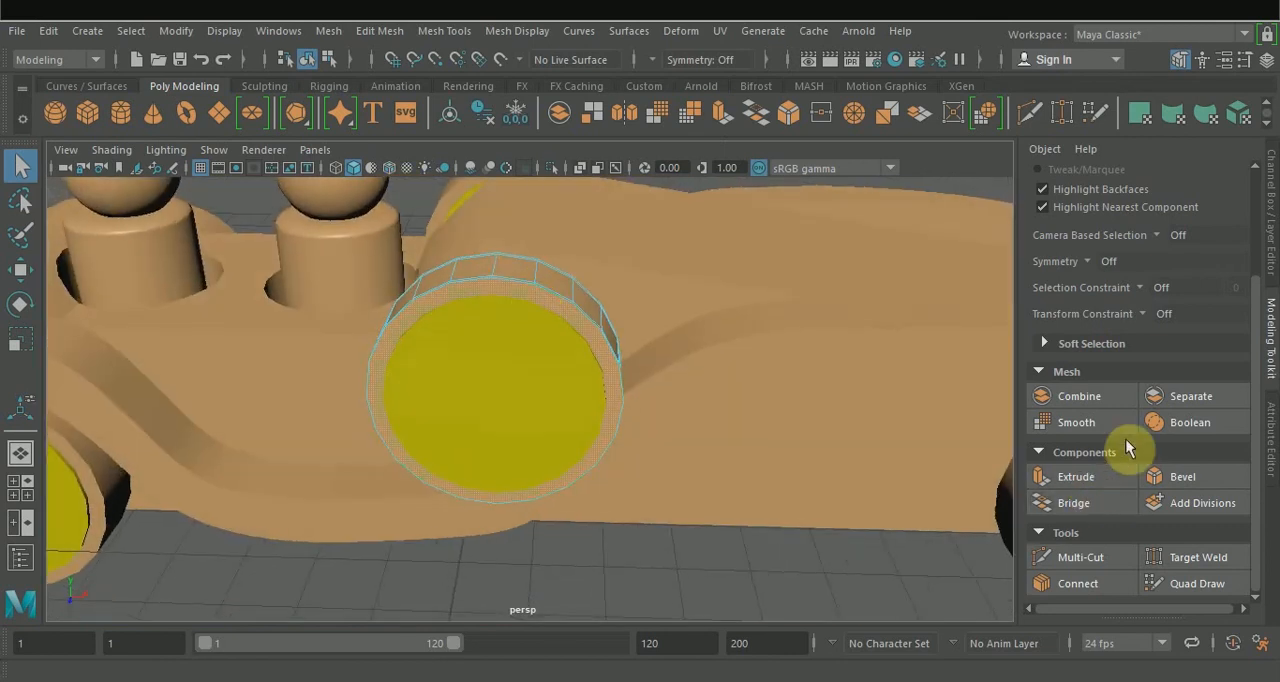
click(1176, 479)
mouse_move(830, 391)
mouse_down()
mouse_move(818, 391)
mouse_move(853, 390)
mouse_move(837, 391)
mouse_up()
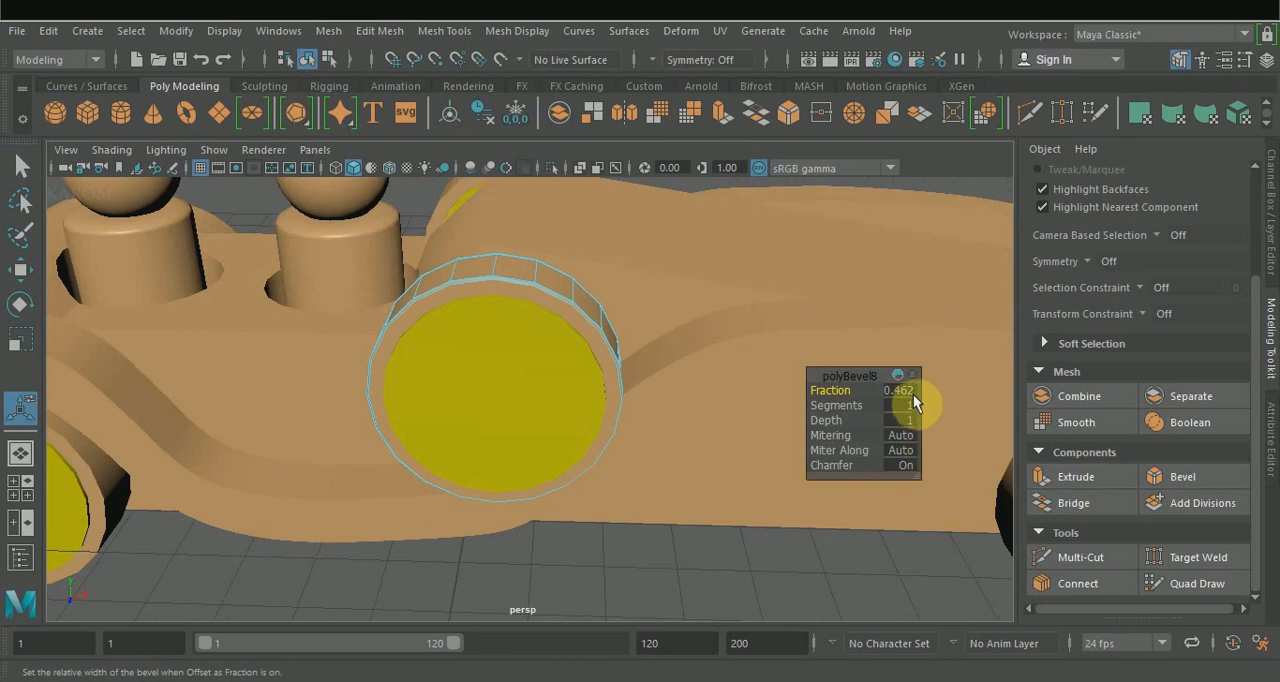
Inset the spare wheel's outer cap face by scaling it down uniformly.
key(r)
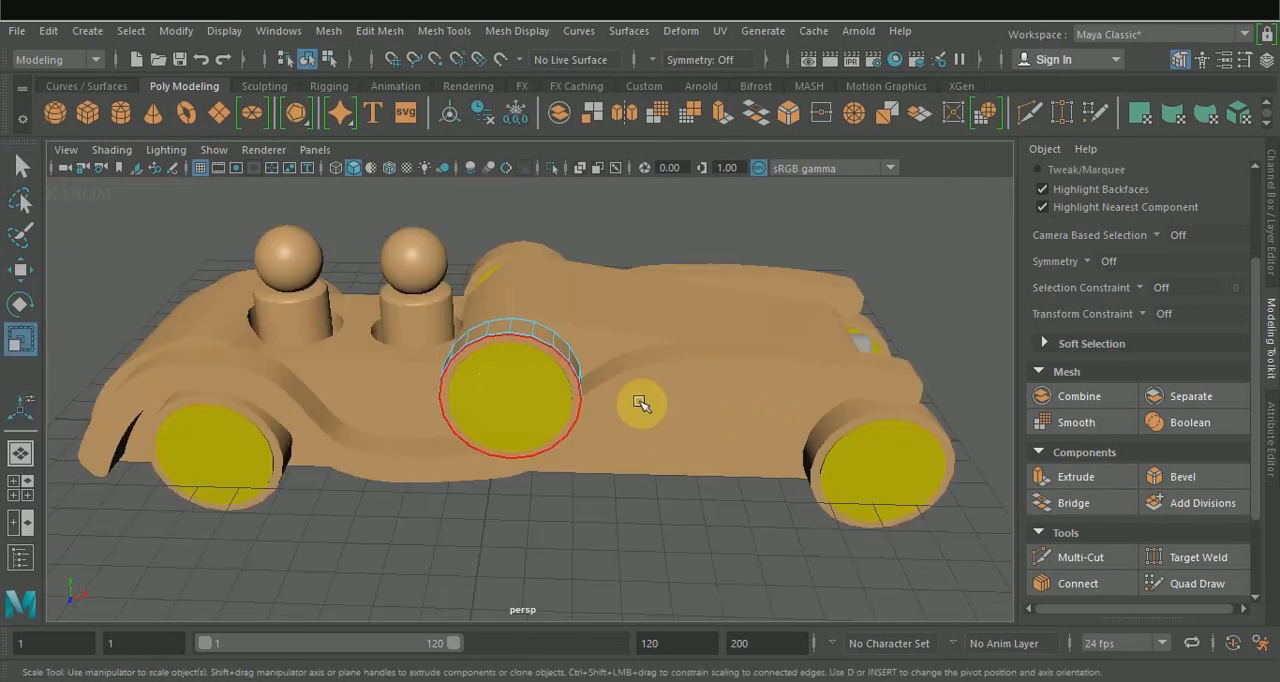
alt+drag(646, 400, 591, 414)
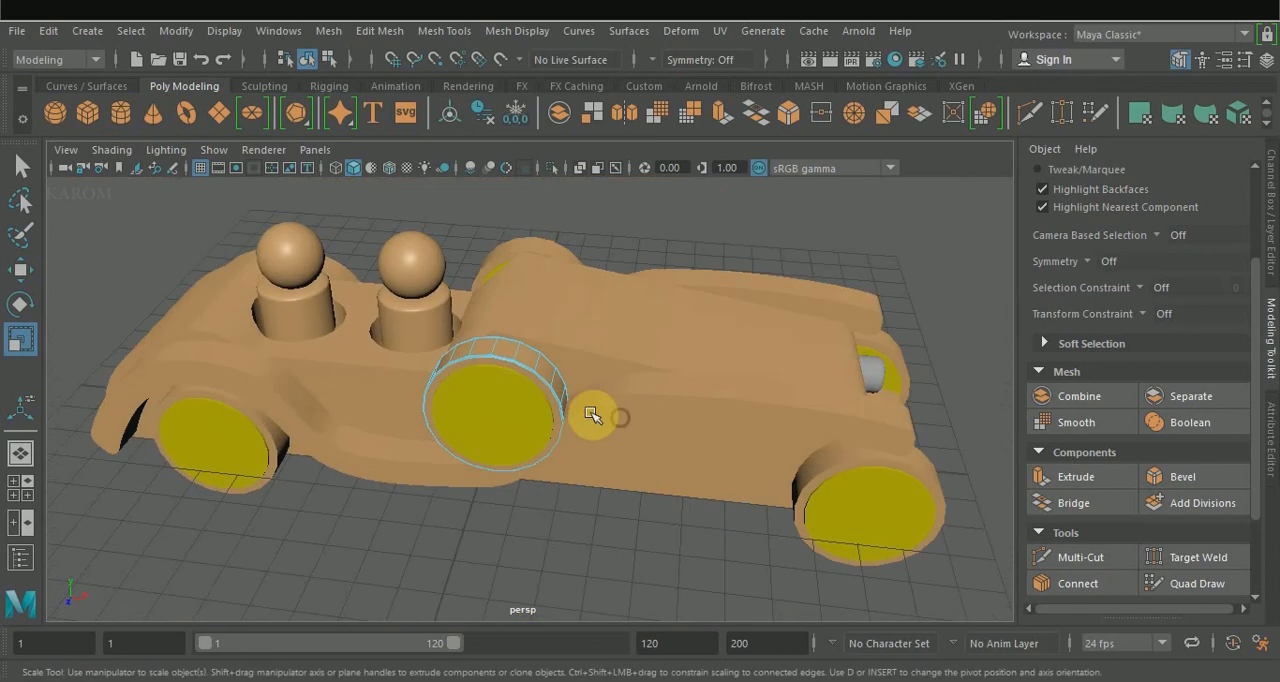
key(w)
key(r)
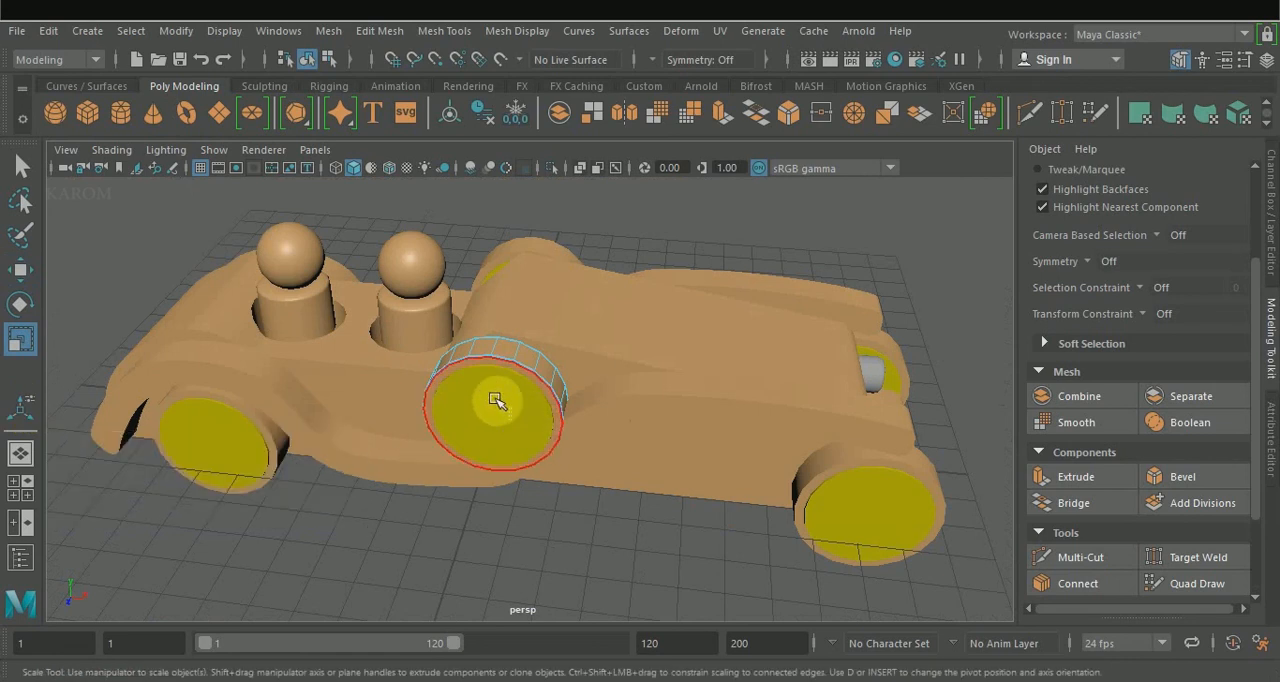
mouse_move(496, 409)
mouse_down()
mouse_move(502, 418)
mouse_move(493, 408)
mouse_up()
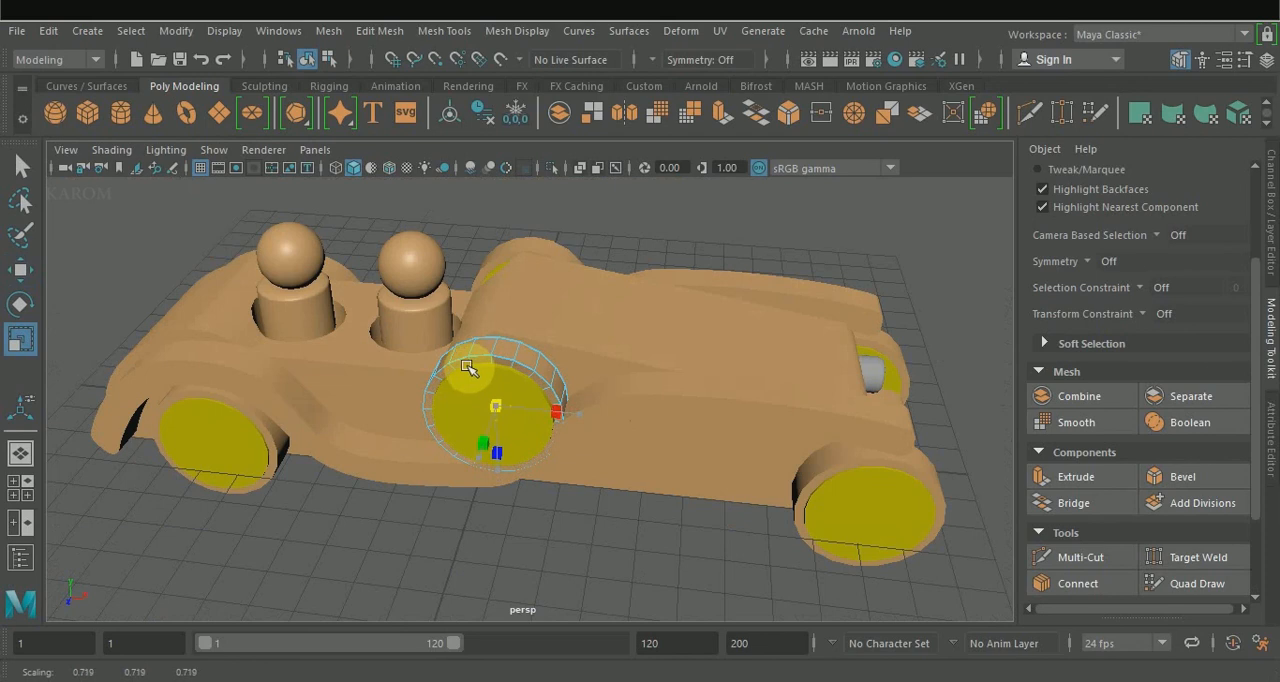
drag(452, 341, 453, 342)
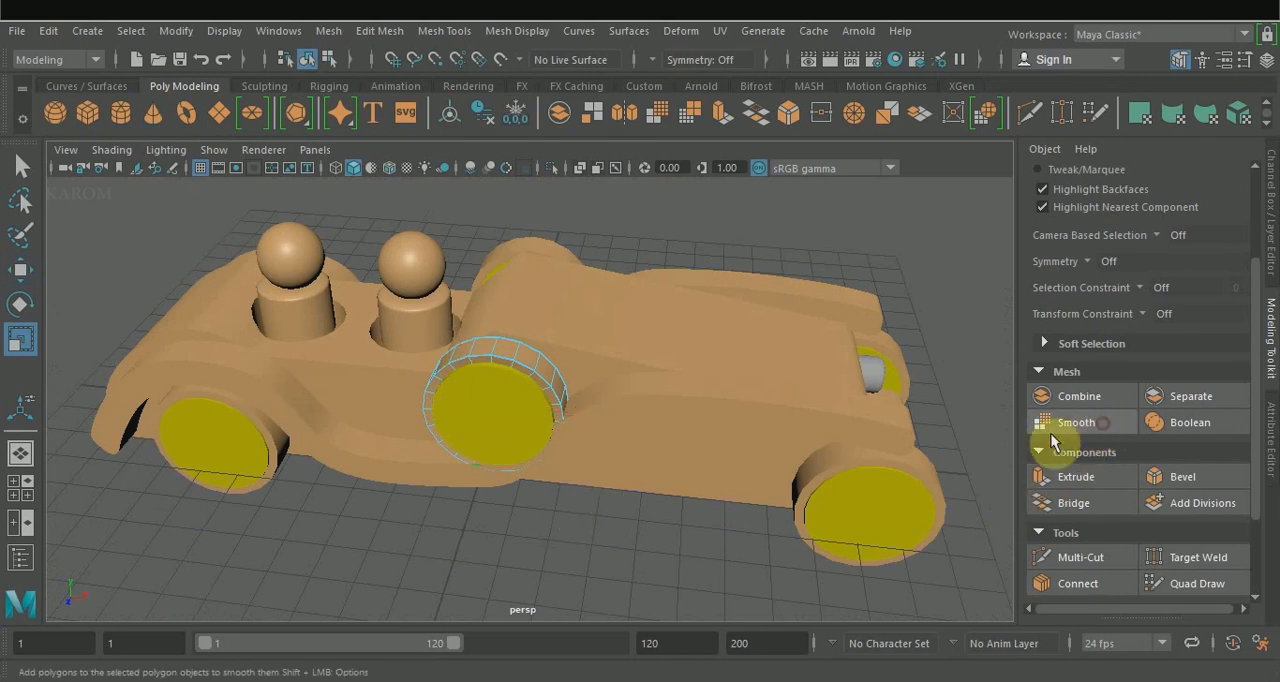
Smooth the reshaped spare wheel and inspect it together with its yellow disc from several angles.
right_drag(524, 364, 618, 137)
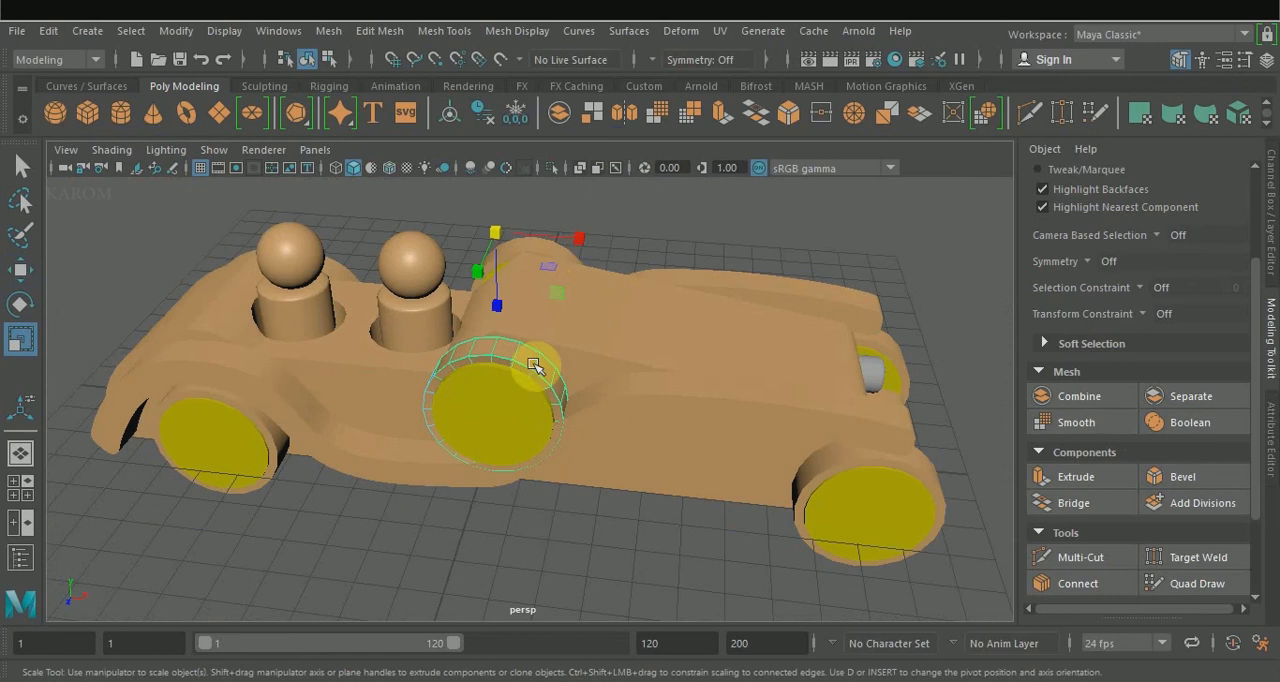
click(1076, 422)
click(670, 530)
alt+drag(640, 531, 489, 577)
scroll(451, 434, up, 5)
alt+drag(446, 491, 519, 469)
key(w)
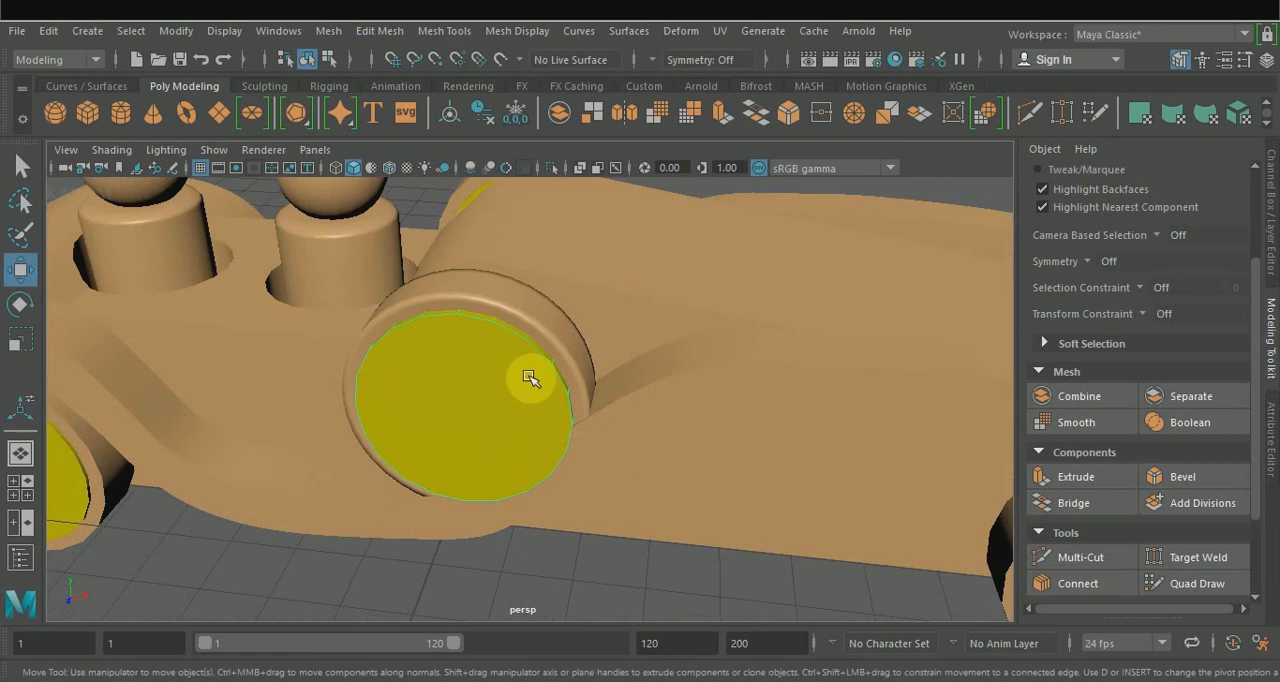
key(a)
alt+drag(543, 443, 437, 521)
click(458, 196)
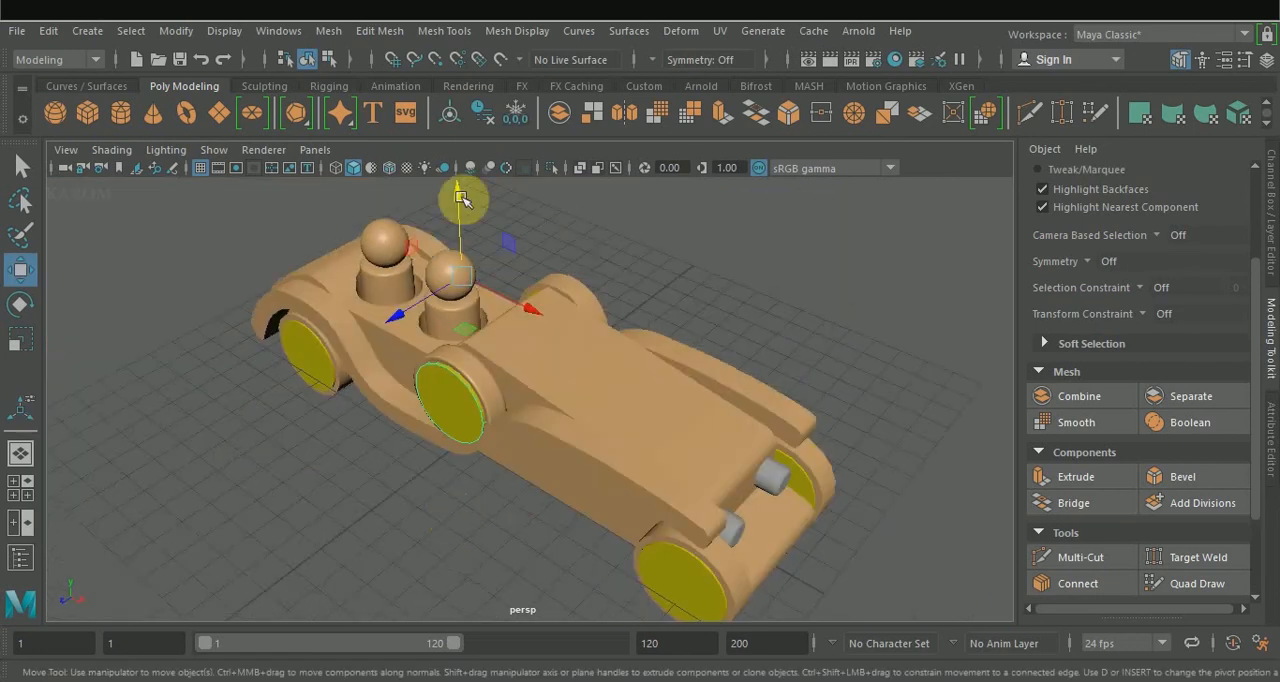
drag(429, 423, 326, 441)
alt+drag(468, 496, 780, 373)
Undo the smoothing and the recent shape edits on the spare wheel, and deselect it.
key(ctrl+z)
key(ctrl+z)
key(ctrl+z)
key(ctrl+z)
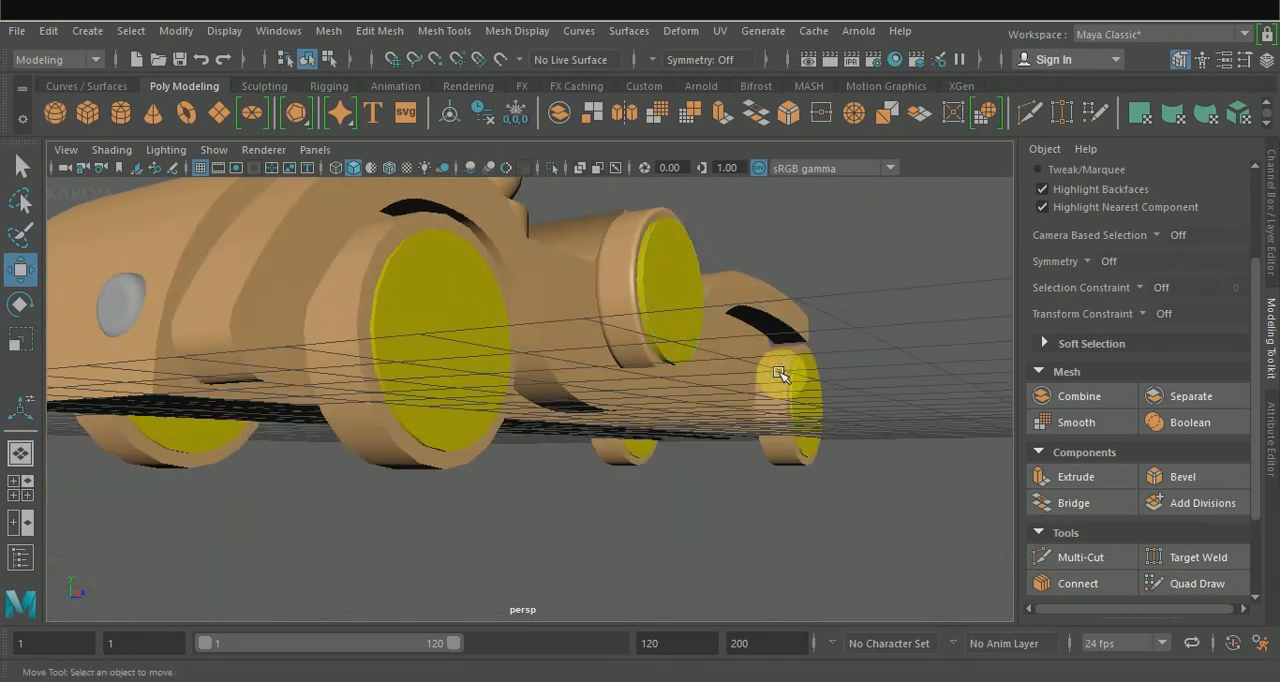
key(ctrl+z)
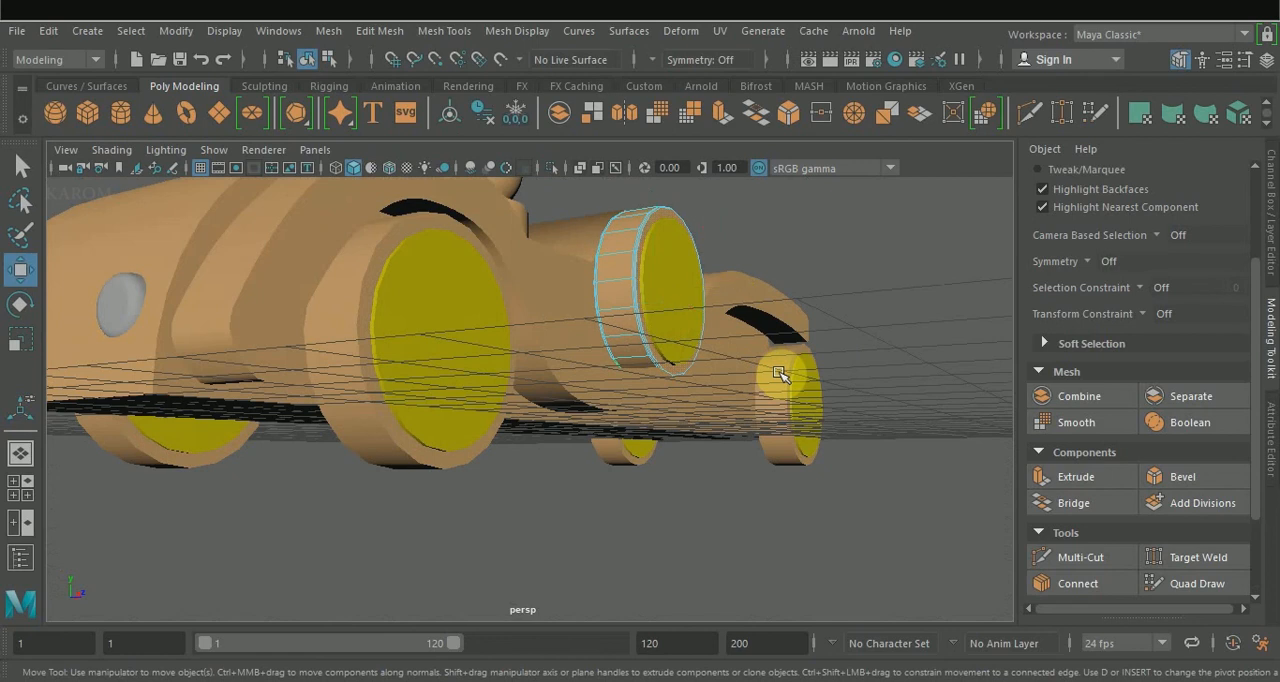
key(ctrl+z)
key(ctrl+z)
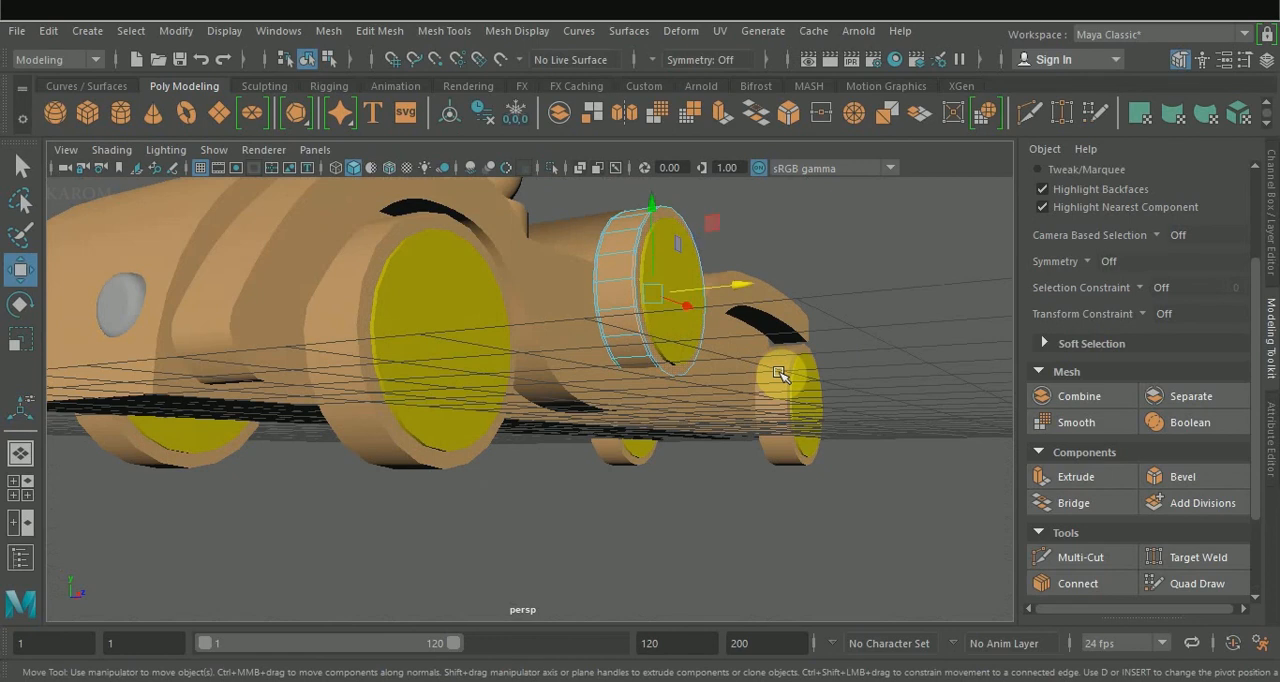
click(873, 309)
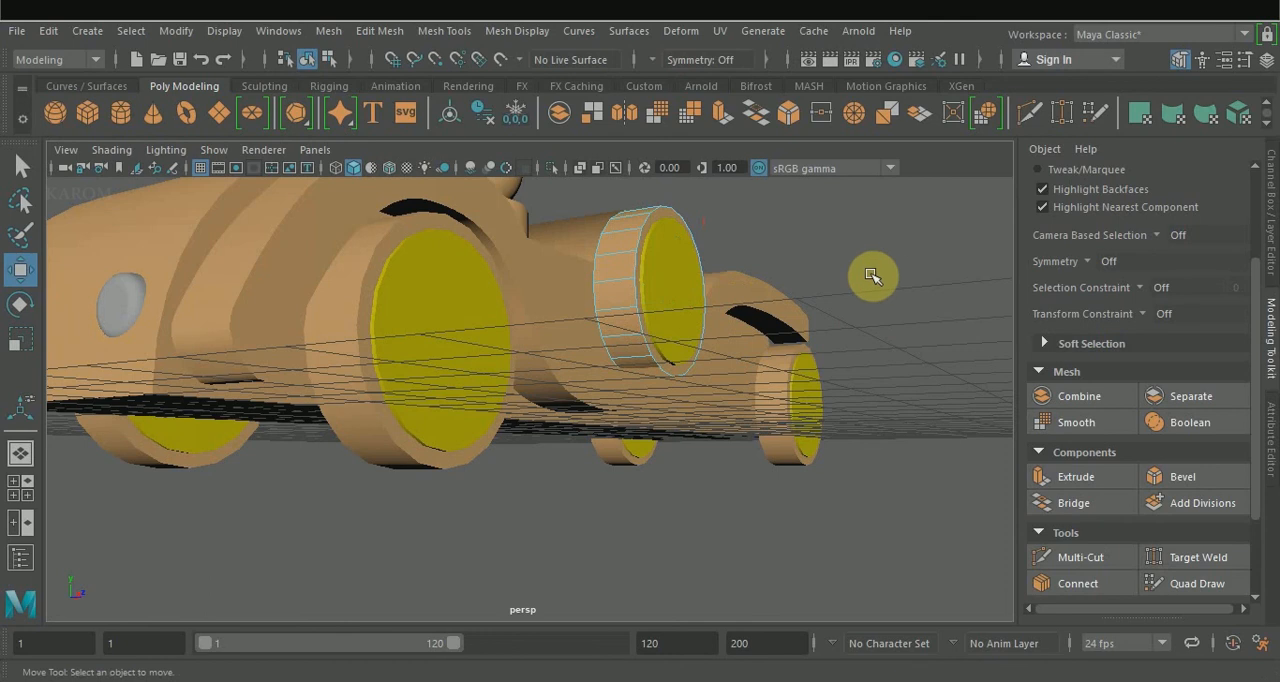
right_drag(762, 325, 835, 140)
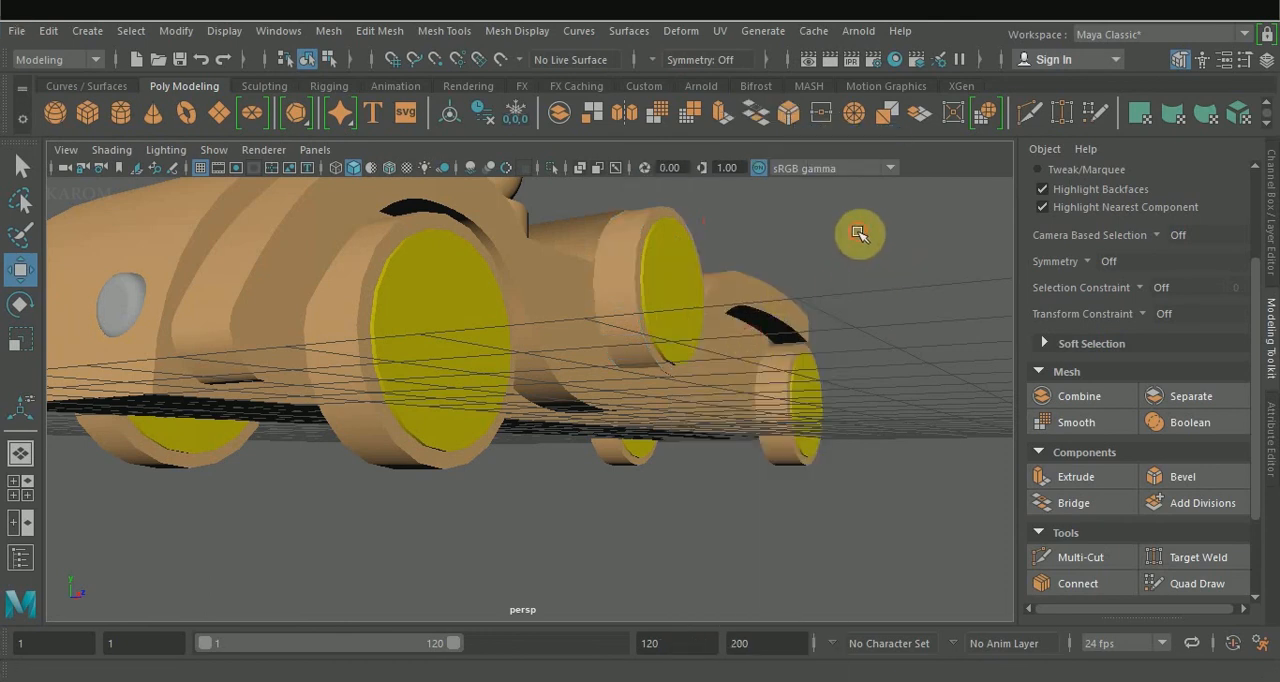
Select the two grey headlights on the car's front and assign them an existing material.
alt+drag(857, 237, 659, 334)
scroll(655, 342, down, 5)
alt+drag(757, 400, 489, 530)
ctrl+shift+click(489, 531)
ctrl+shift+click(411, 524)
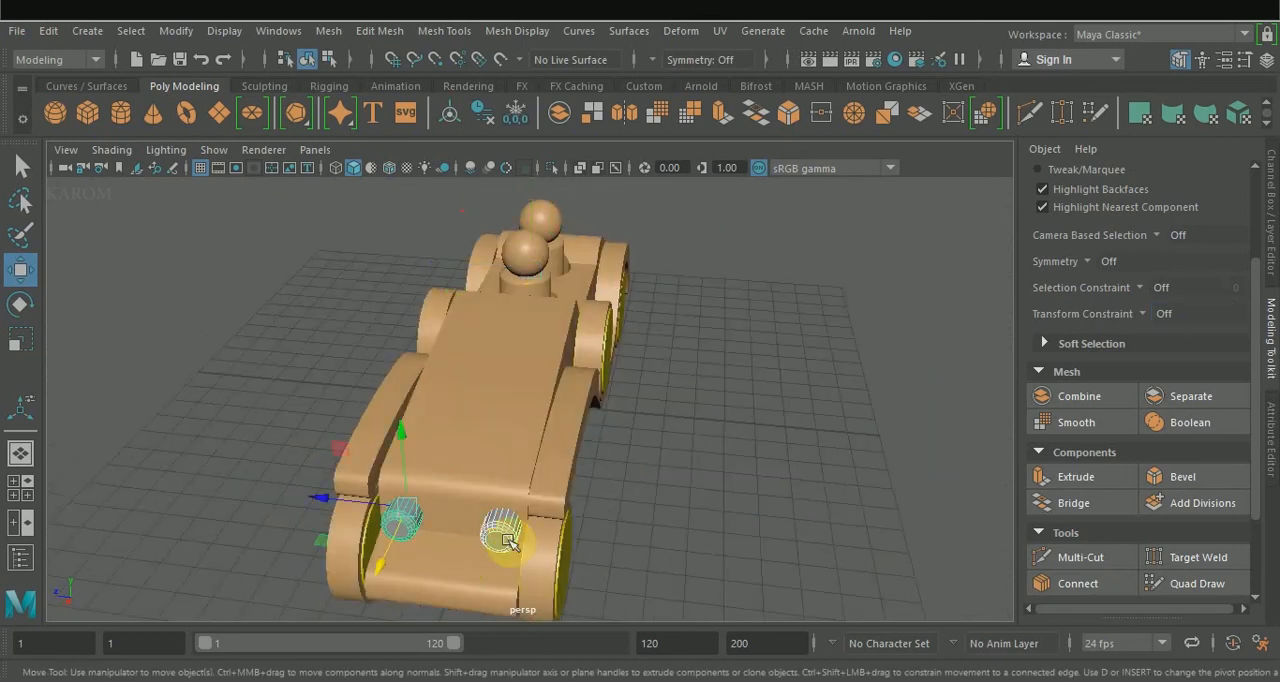
shift+right_drag(508, 541, 537, 678)
right_drag(623, 680, 625, 679)
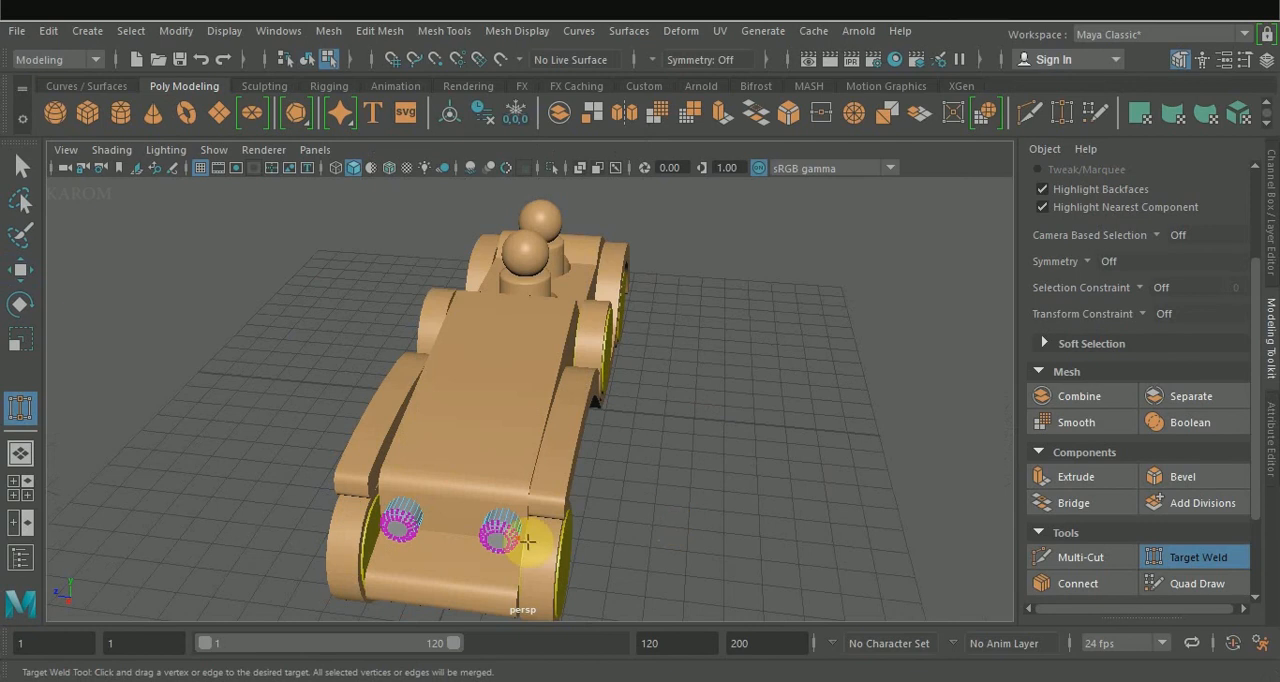
right_drag(513, 538, 586, 380)
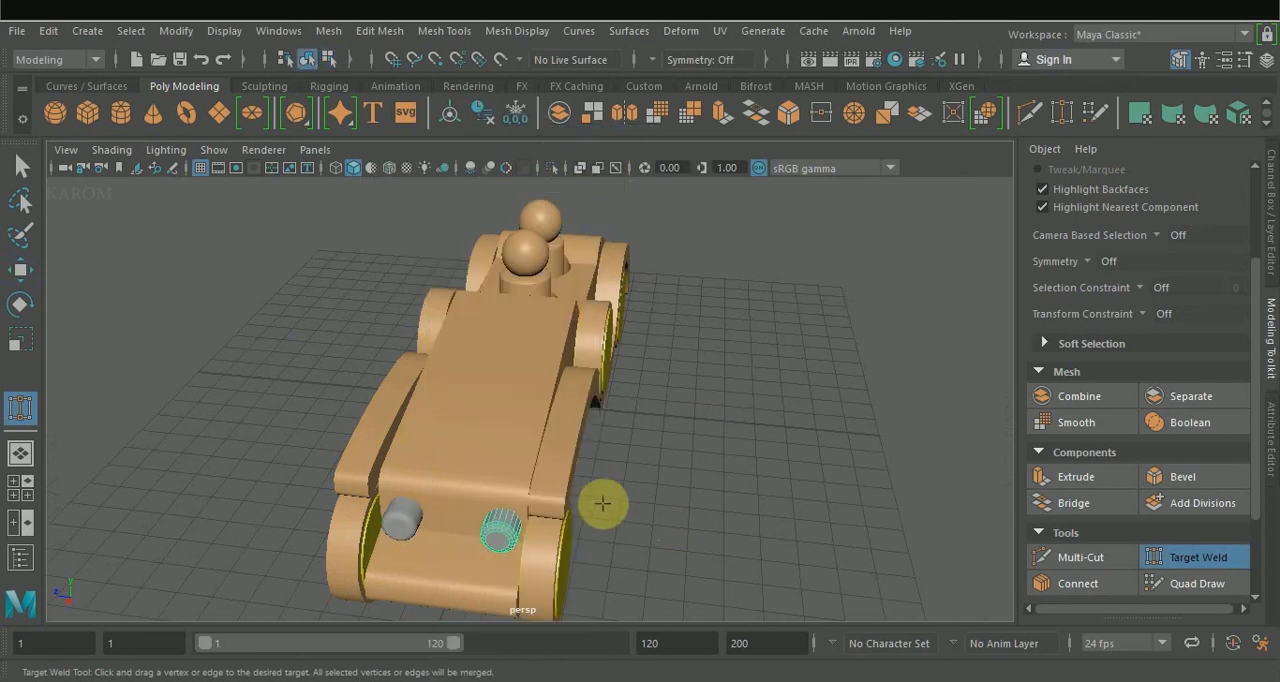
right_drag(500, 529, 490, 677)
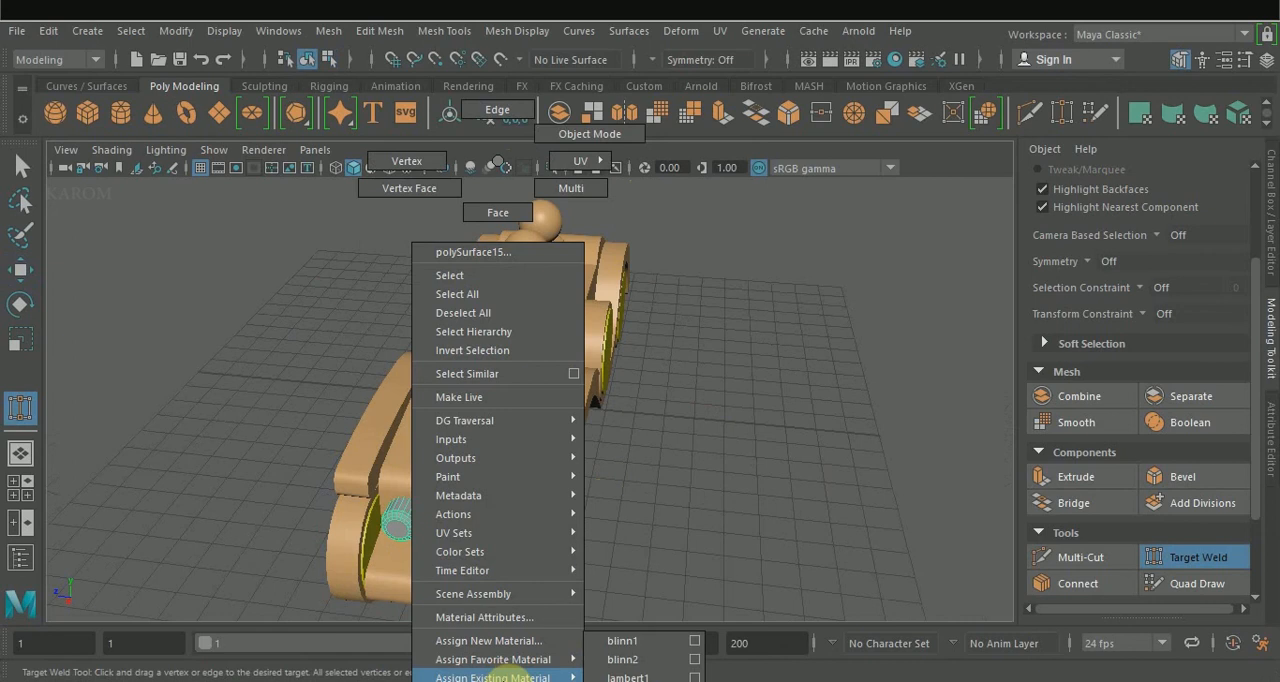
right_drag(644, 668, 644, 668)
Replace the yellow material of the wheel and spare wheel discs with the existing tan material.
alt+drag(648, 563, 429, 343)
key(w)
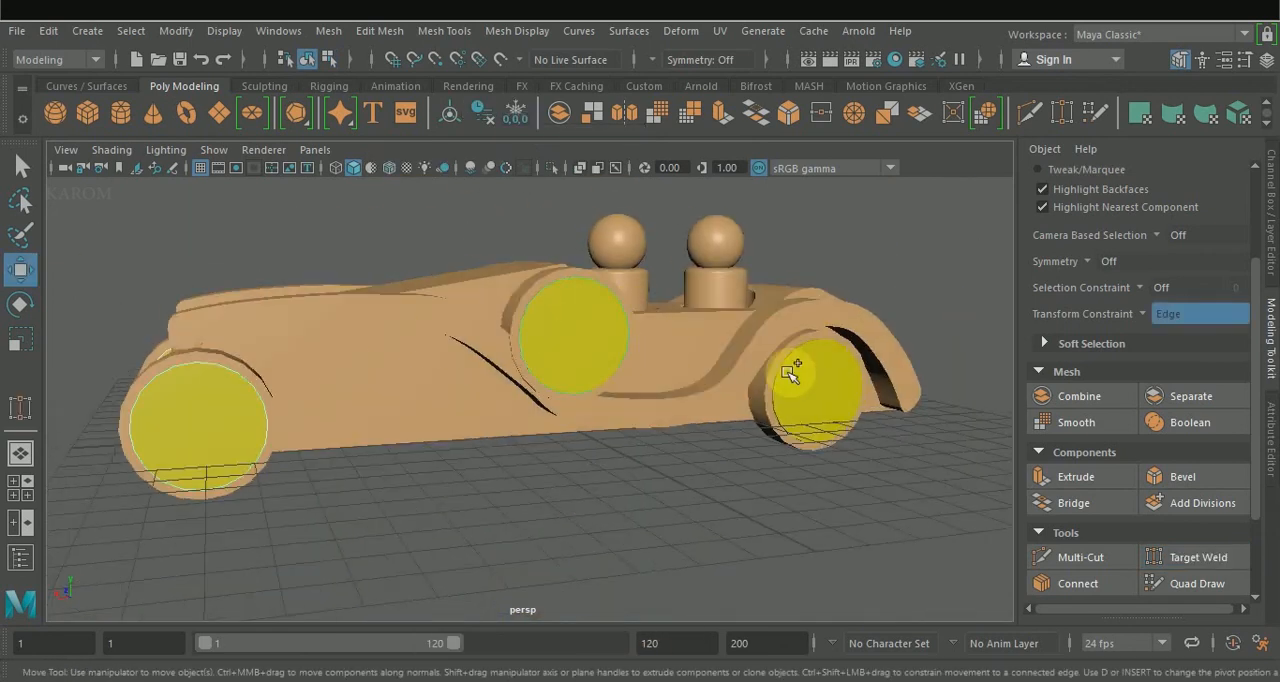
right_drag(828, 392, 950, 662)
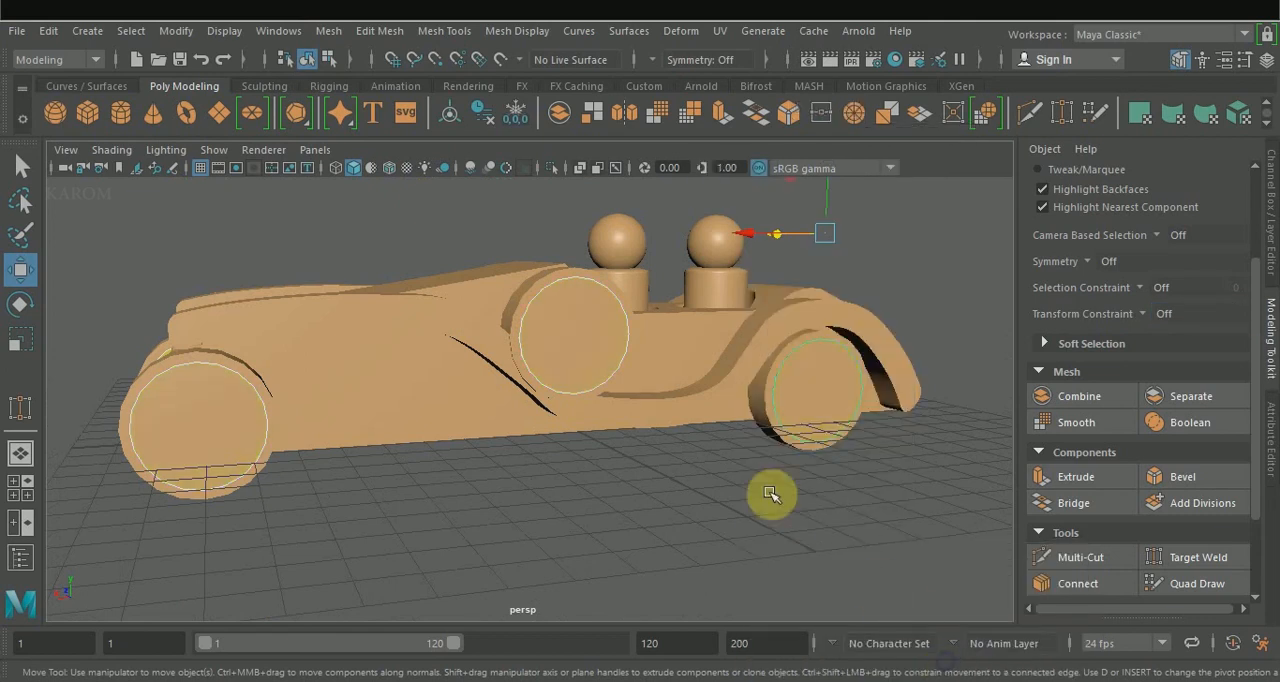
Select the wheels and spare wheels on both sides of the car and assign them a new Blinn material.
click(545, 279)
shift+click(805, 338)
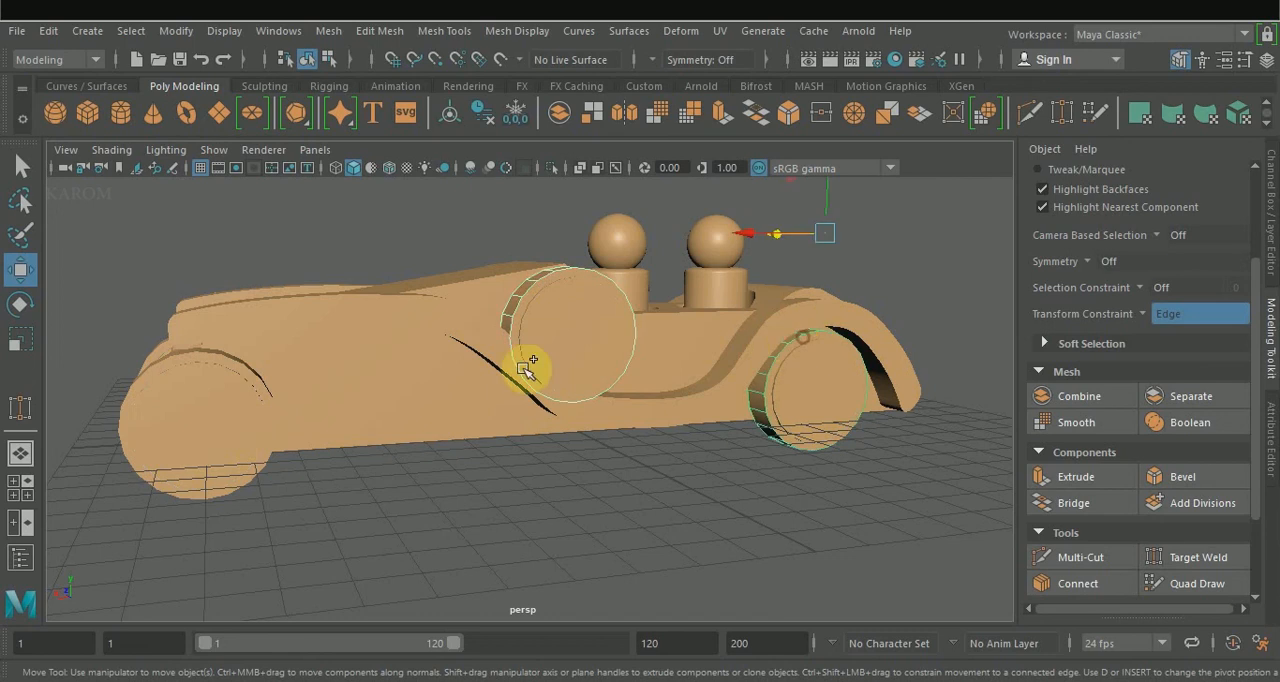
shift+click(214, 357)
alt+drag(228, 276, 583, 277)
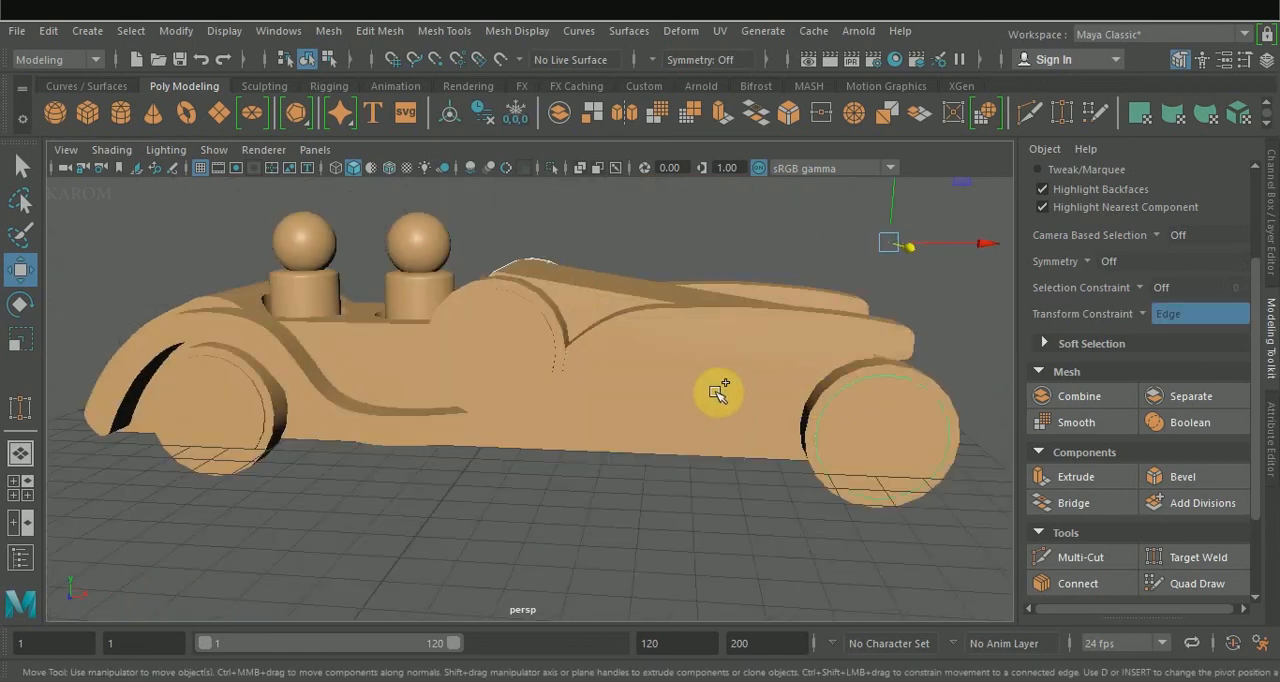
ctrl+shift+click(840, 385)
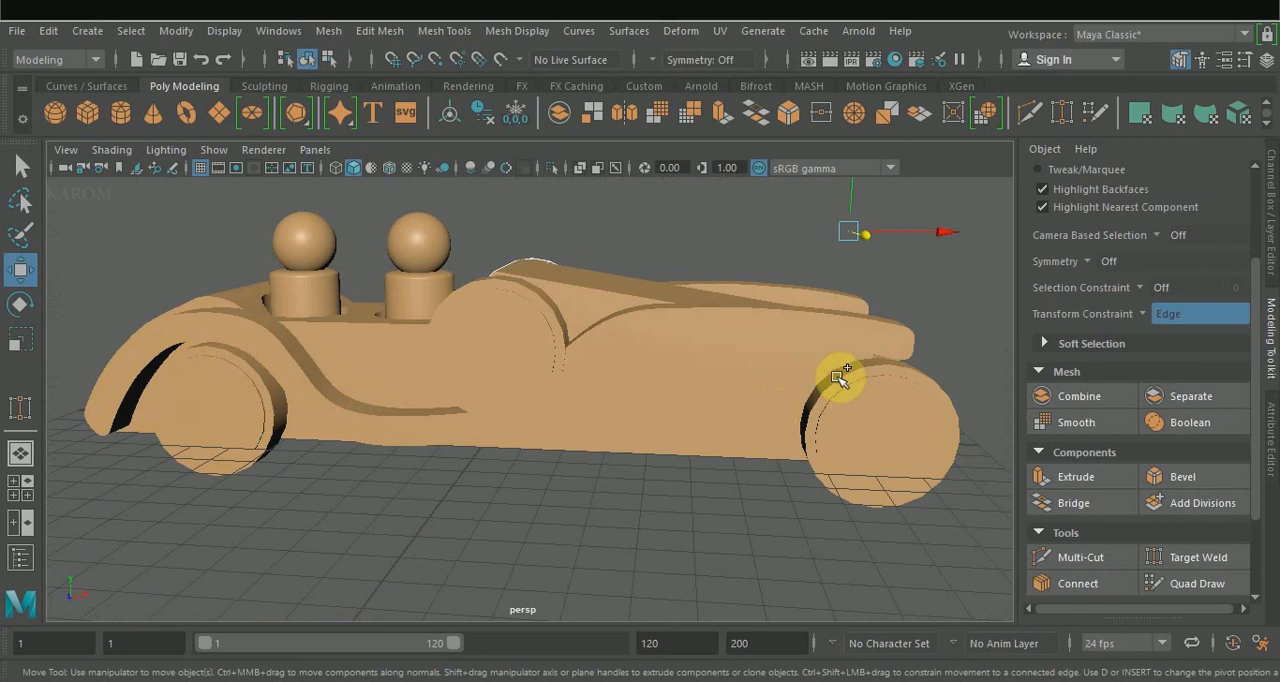
ctrl+shift+click(838, 377)
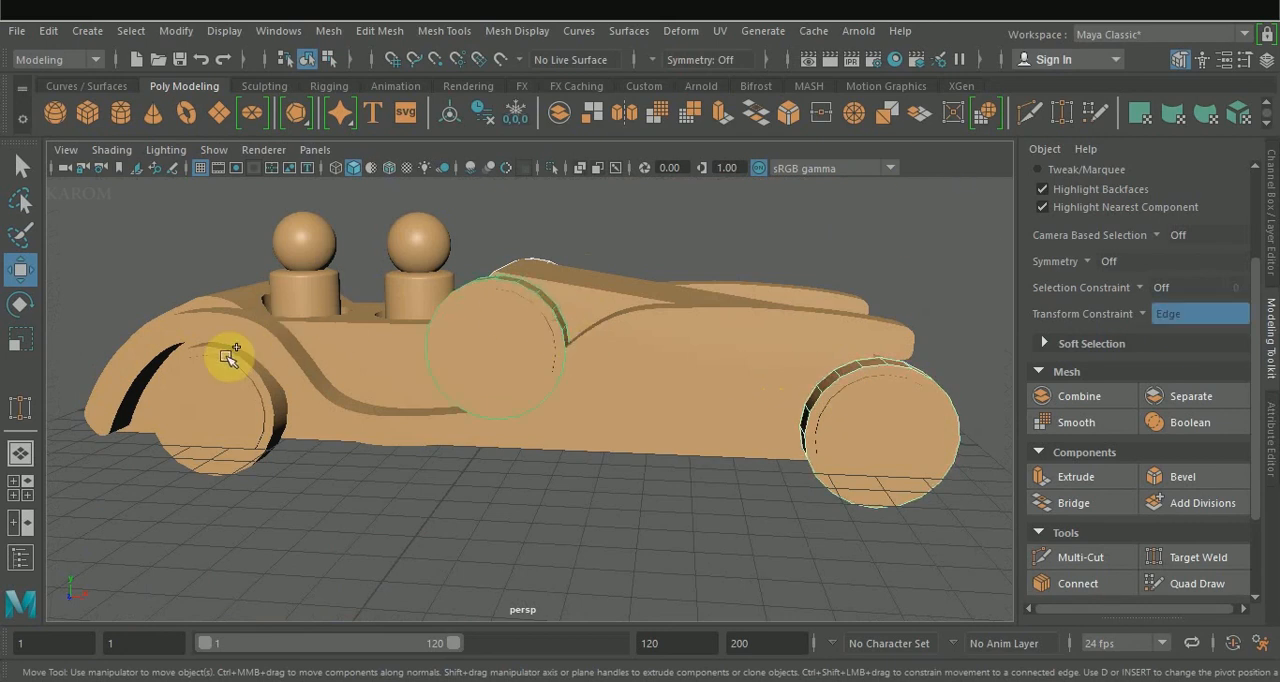
shift+right_drag(267, 379, 256, 278)
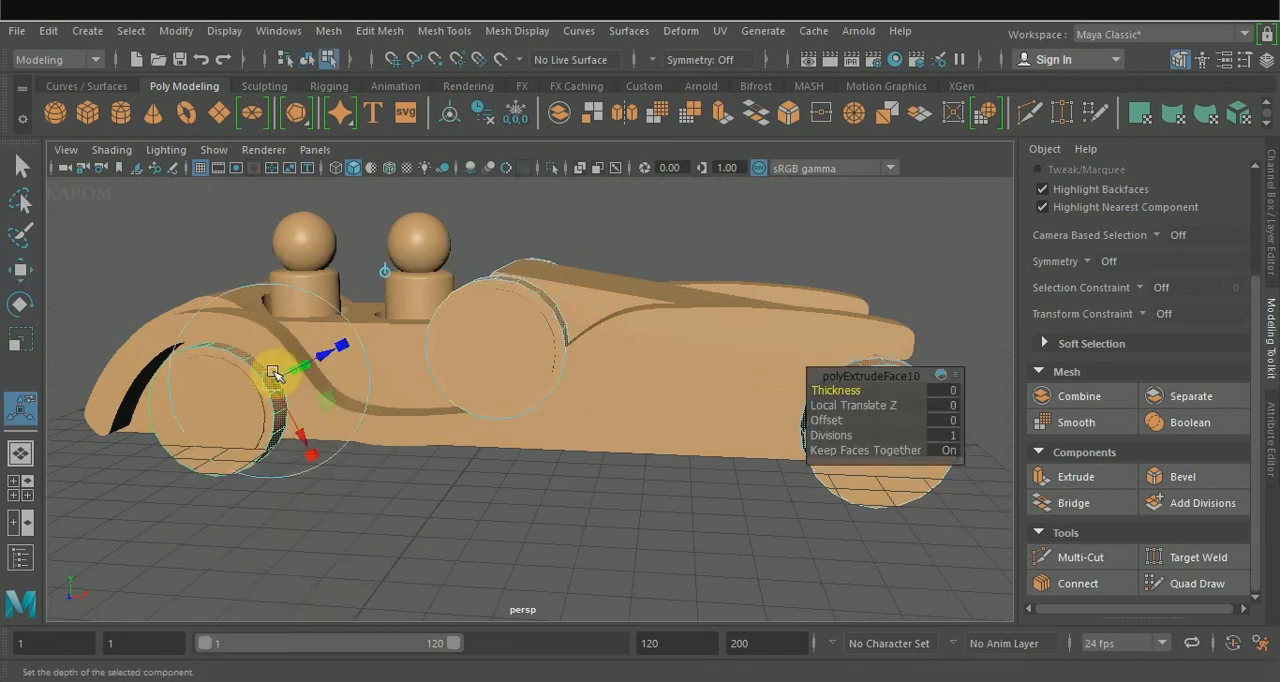
key(F8)
right_drag(259, 369, 424, 545)
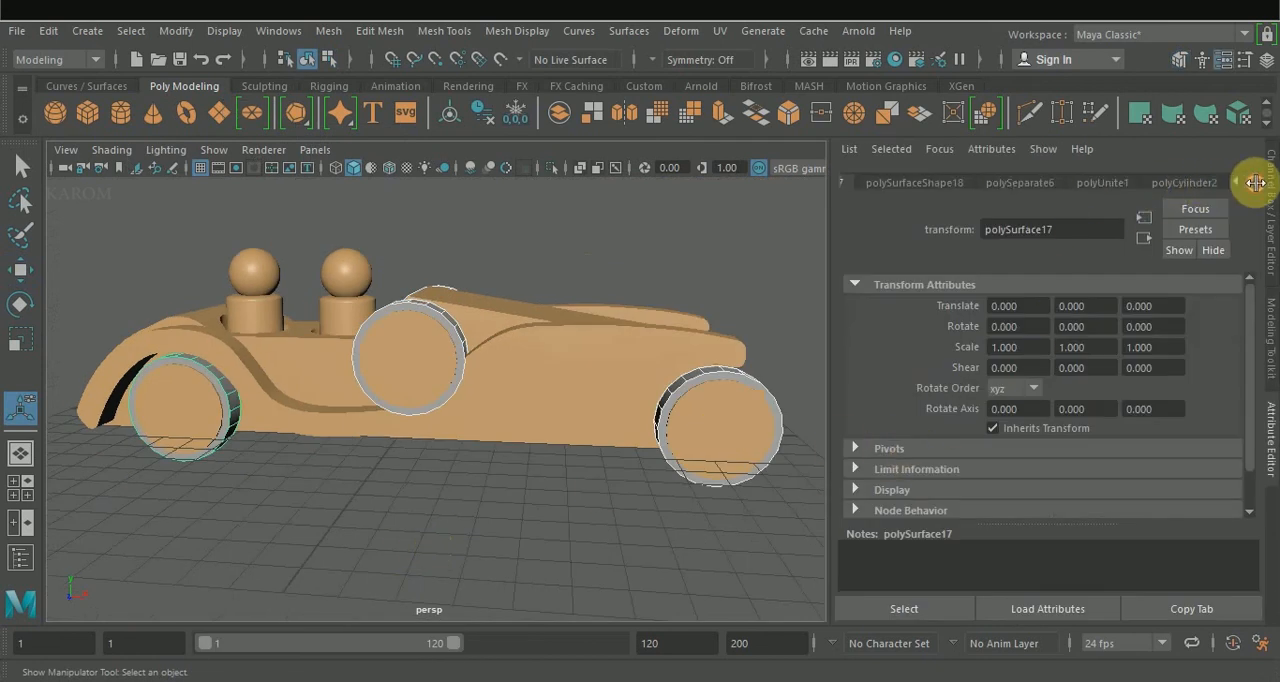
Set the wheels' new Blinn material colour to brown with hue 27.370, saturation 0.737 and value 0.238, and deselect it.
click(1190, 182)
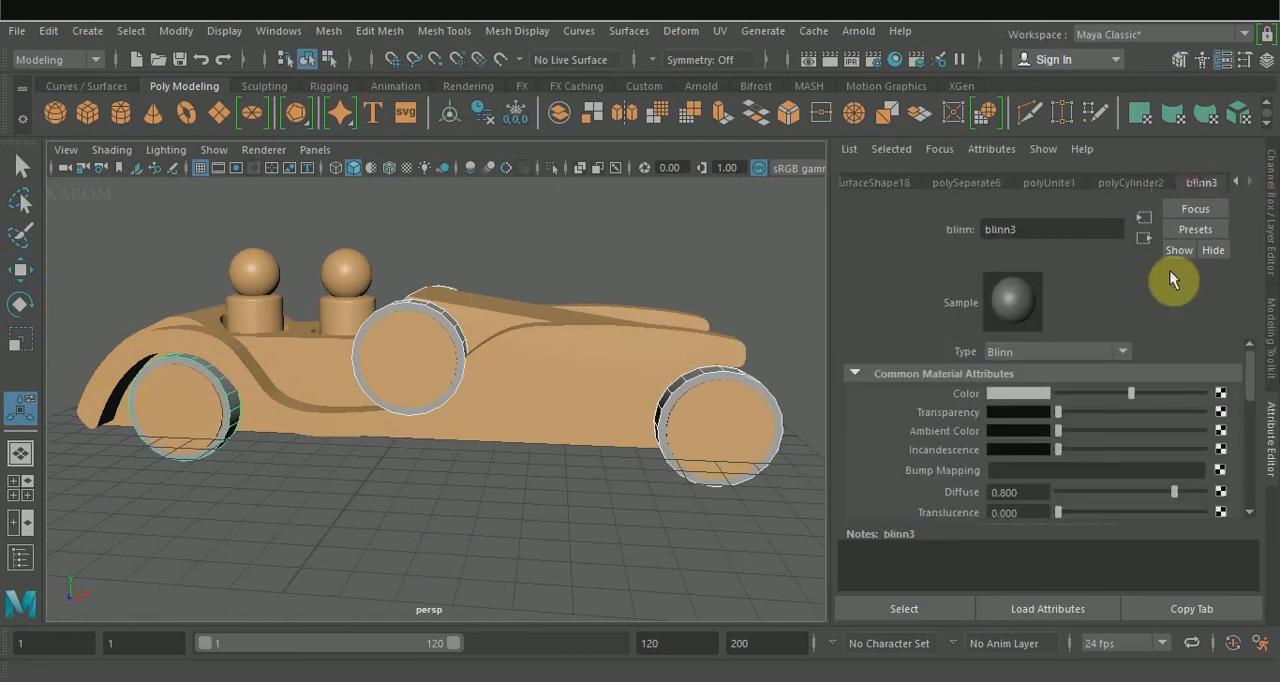
click(1010, 394)
click(1014, 393)
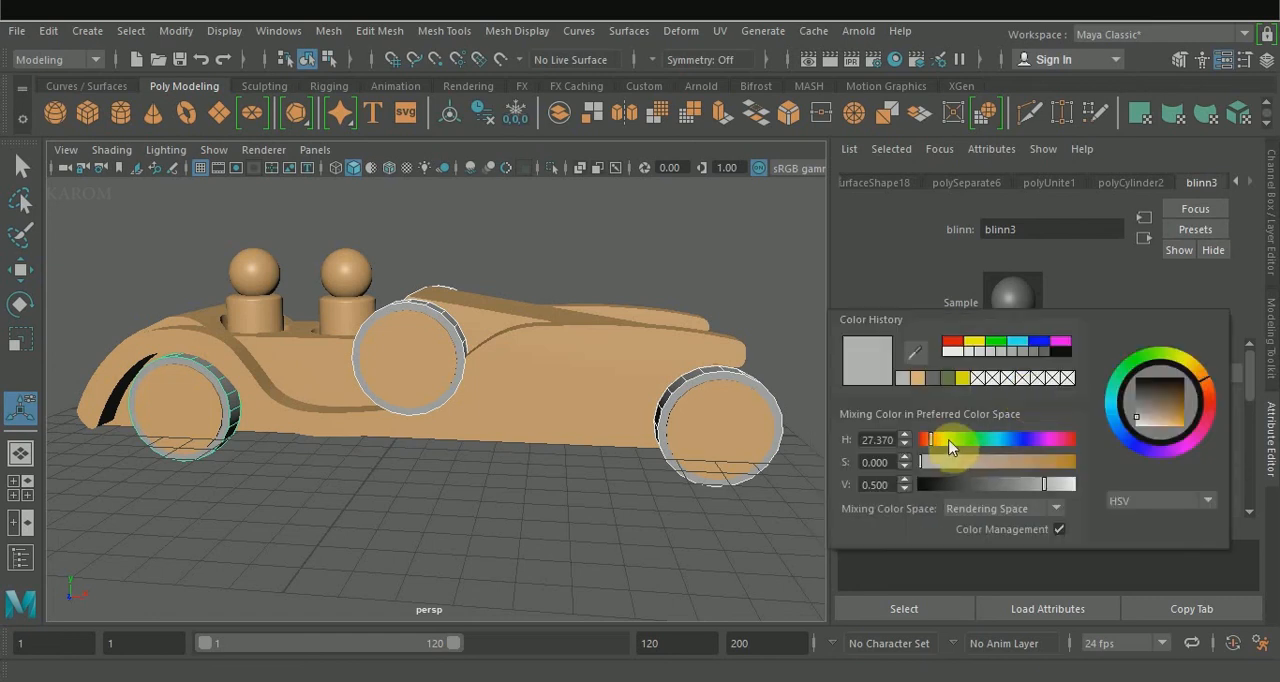
click(1044, 352)
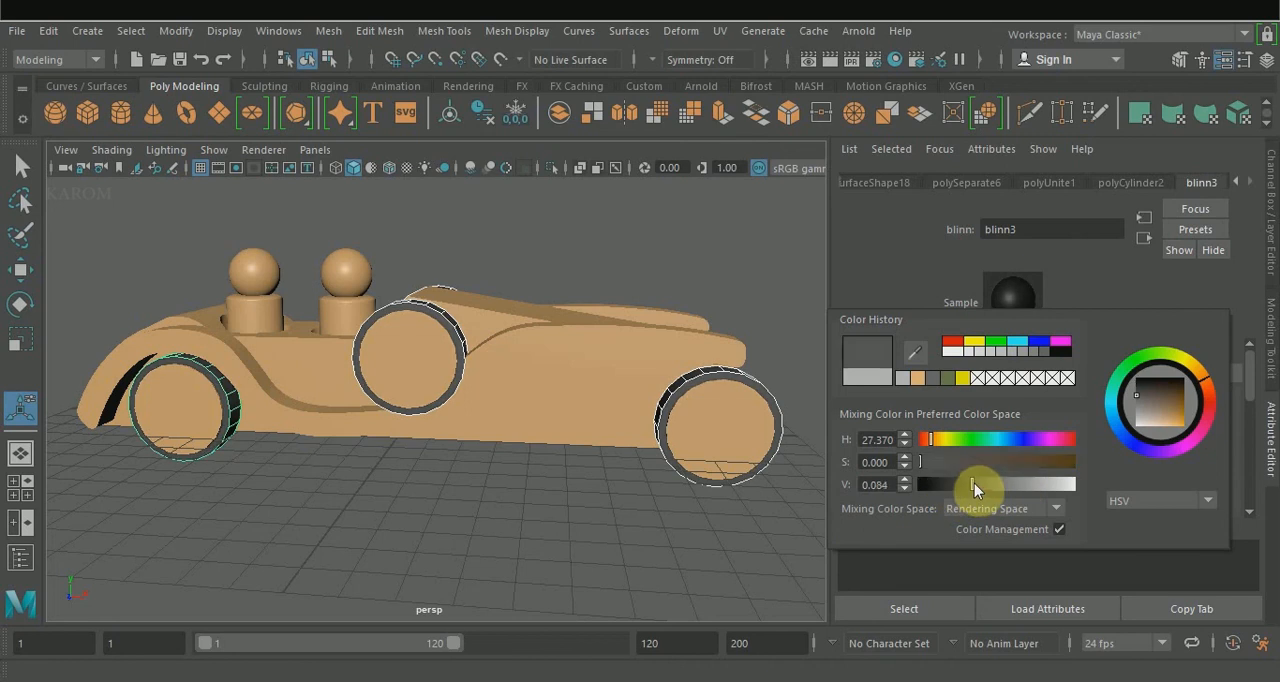
mouse_move(974, 483)
mouse_down()
mouse_move(955, 484)
mouse_move(999, 486)
mouse_move(968, 486)
mouse_move(998, 487)
mouse_move(943, 459)
mouse_move(1037, 457)
mouse_up()
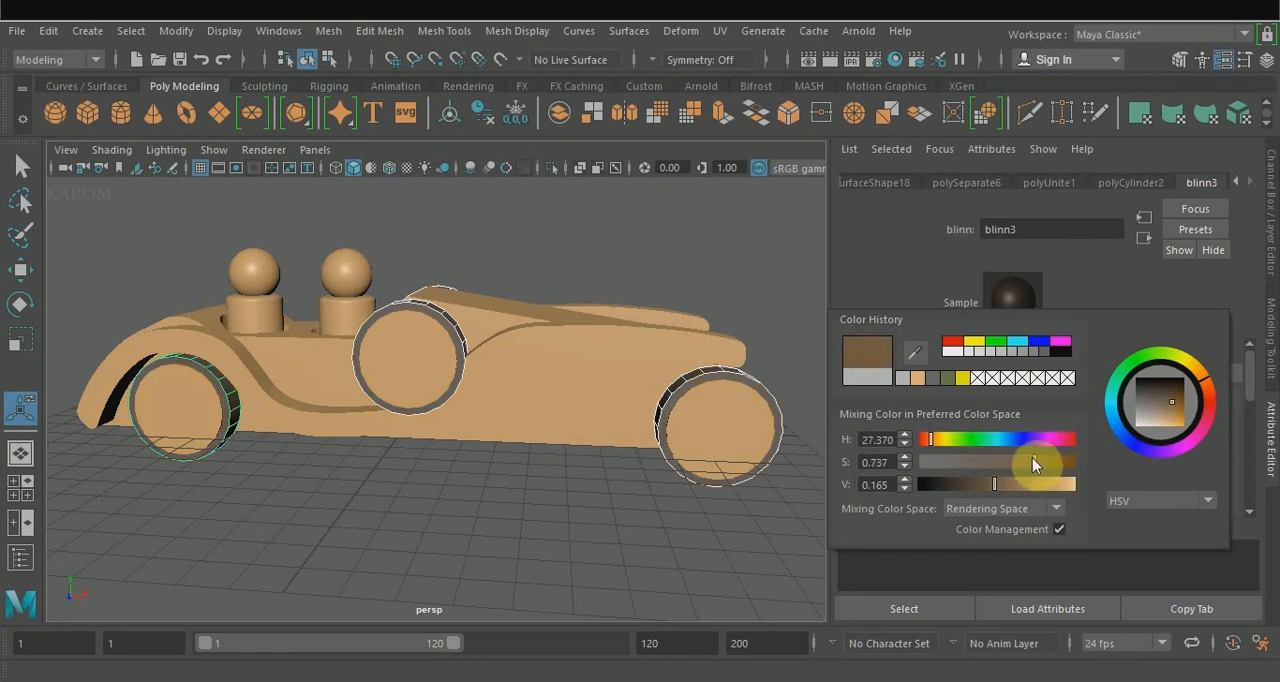
click(1011, 486)
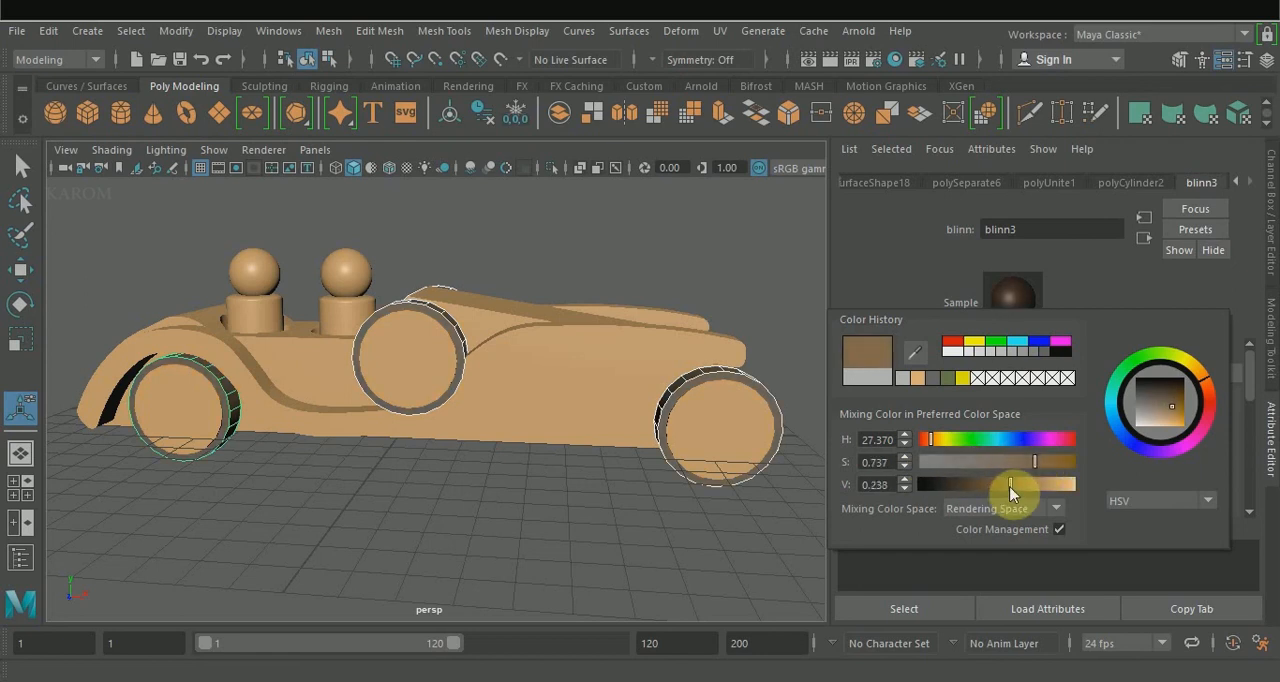
click(903, 607)
click(722, 566)
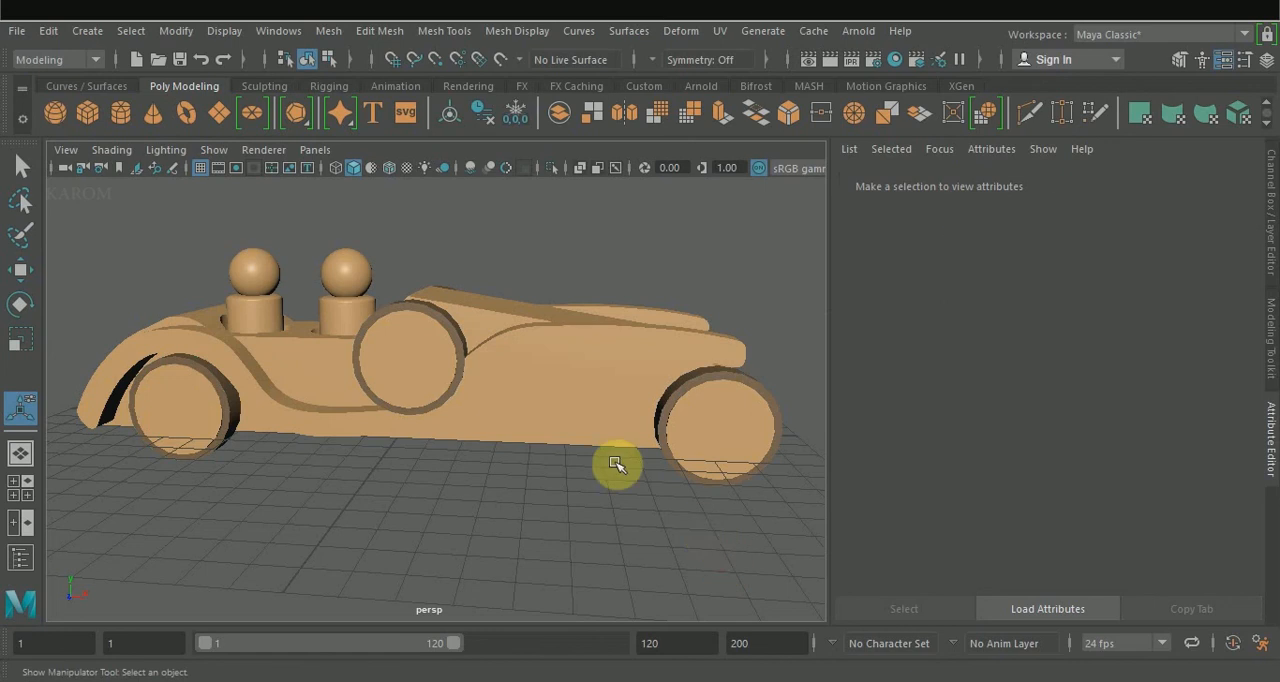
Bring back the wheel material's selection, darken its colour to a very dark brown, and deselect it.
alt+drag(615, 463, 472, 477)
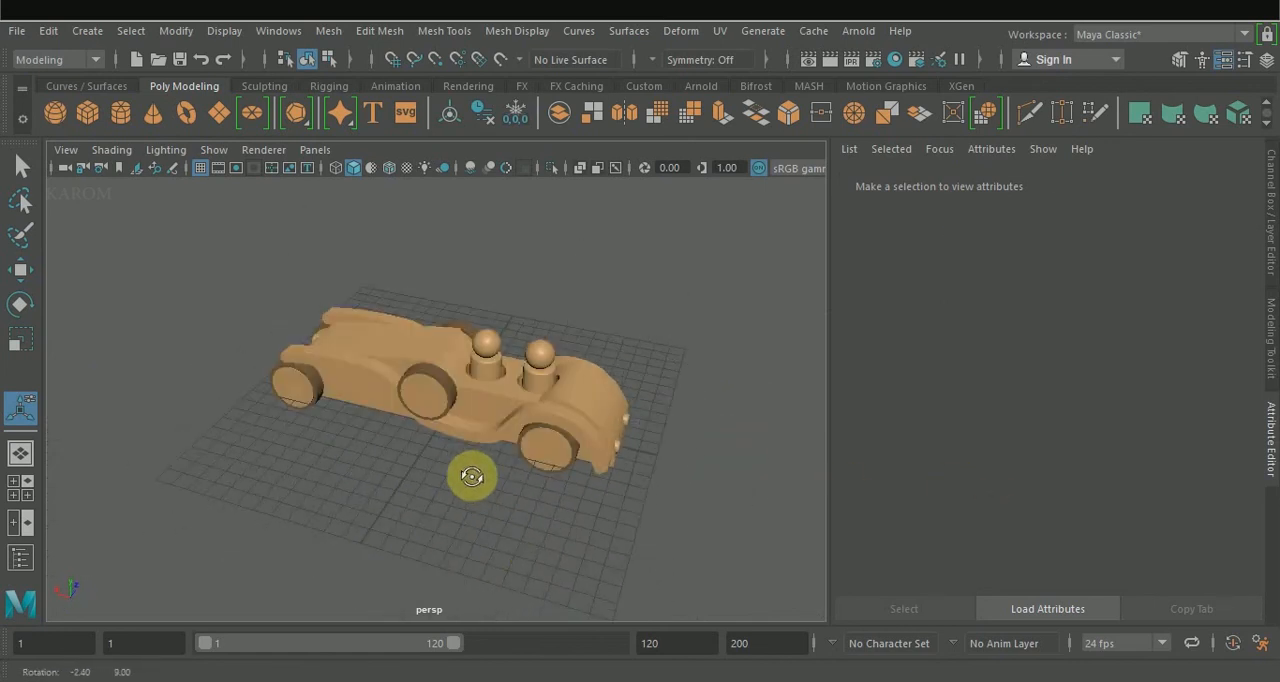
key(ctrl+z)
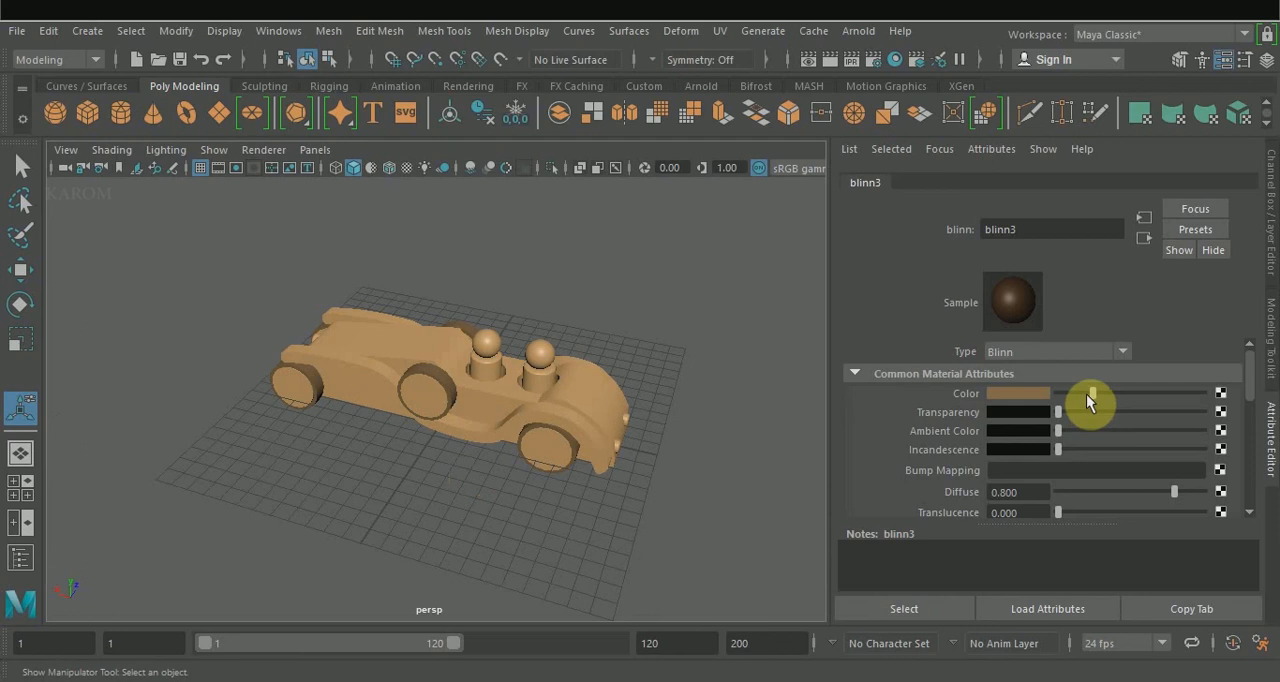
click(1029, 395)
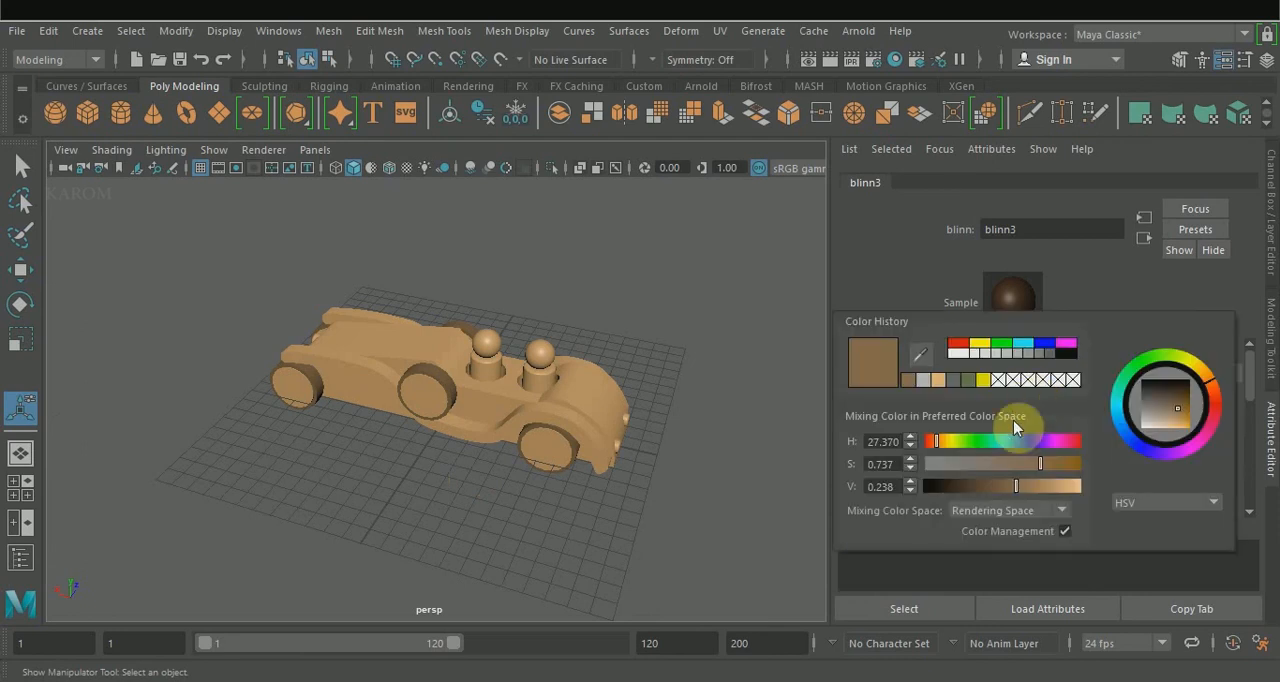
drag(1014, 484, 967, 487)
scroll(425, 390, up, 3)
scroll(425, 390, up, 3)
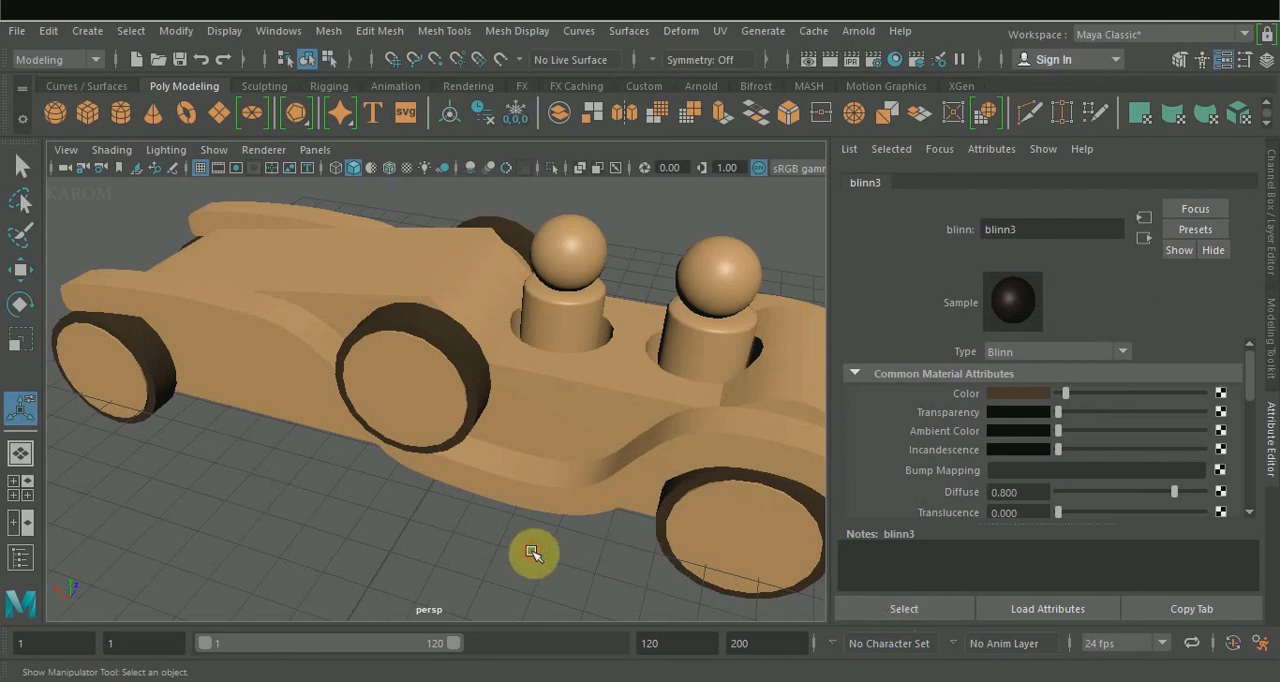
click(500, 528)
Examine the coloured car from the front and above, with the attribute settings hidden to enlarge the view.
alt+drag(474, 505, 57, 491)
scroll(518, 453, down, 5)
scroll(415, 423, up, 3)
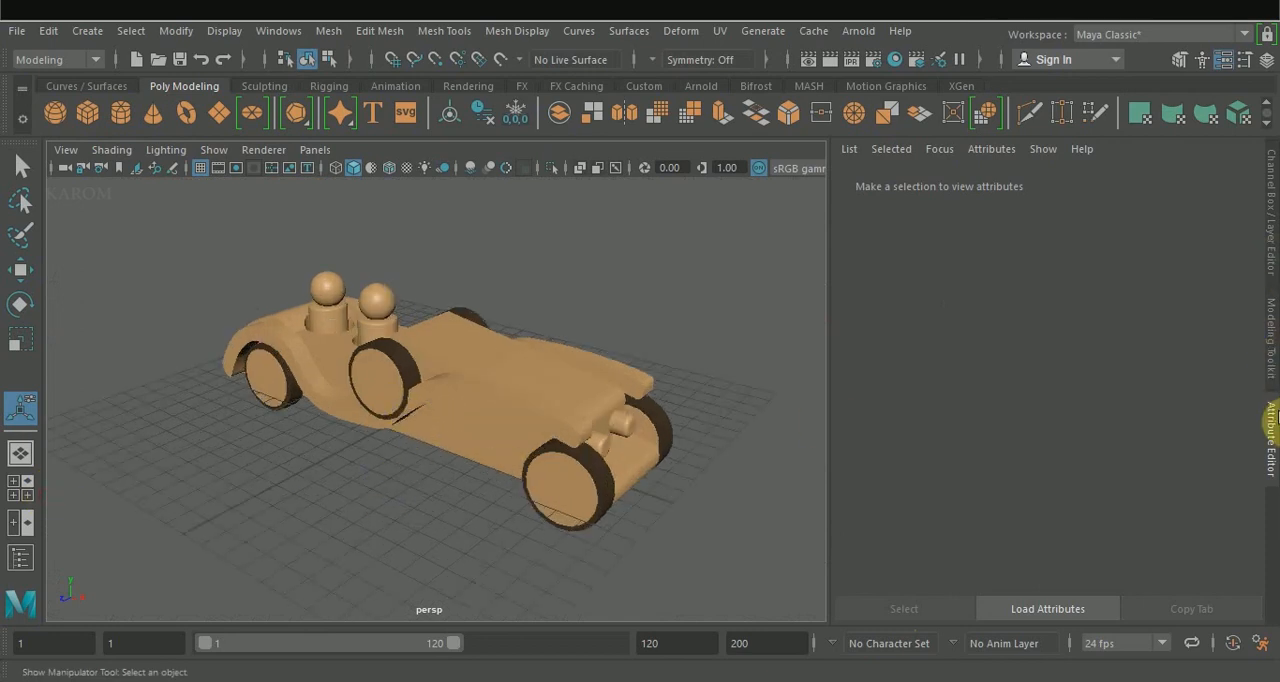
click(1272, 415)
alt+drag(931, 309, 963, 320)
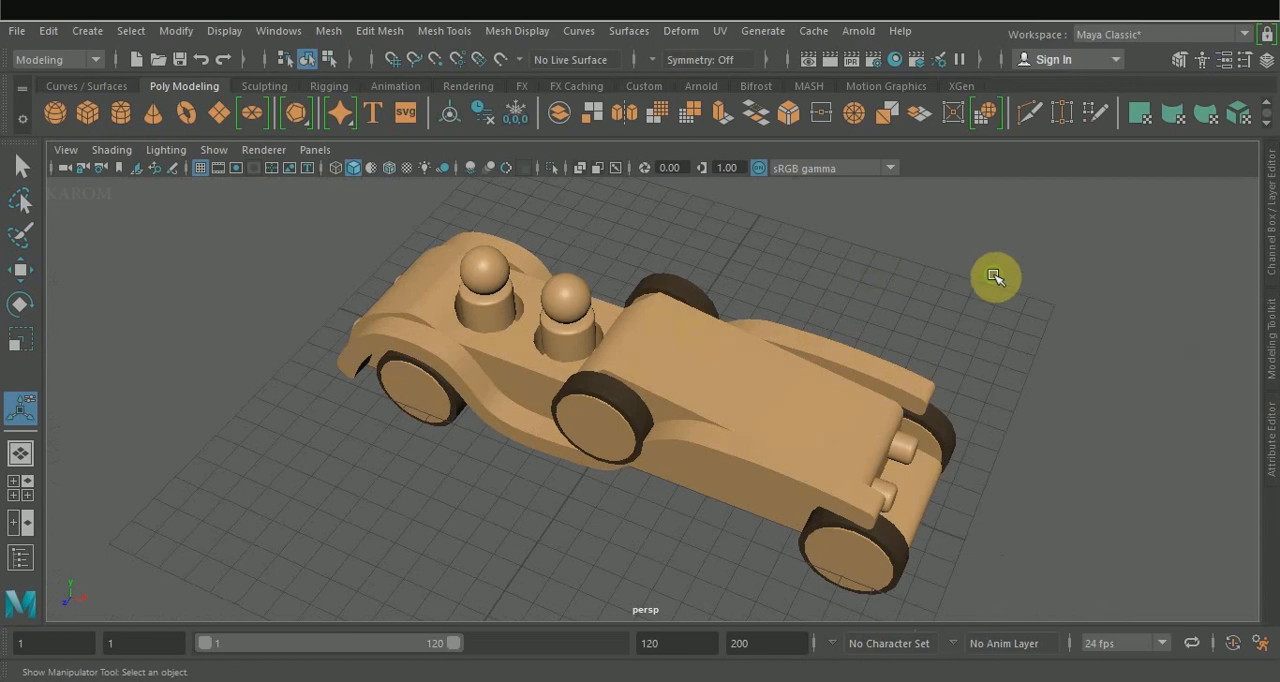